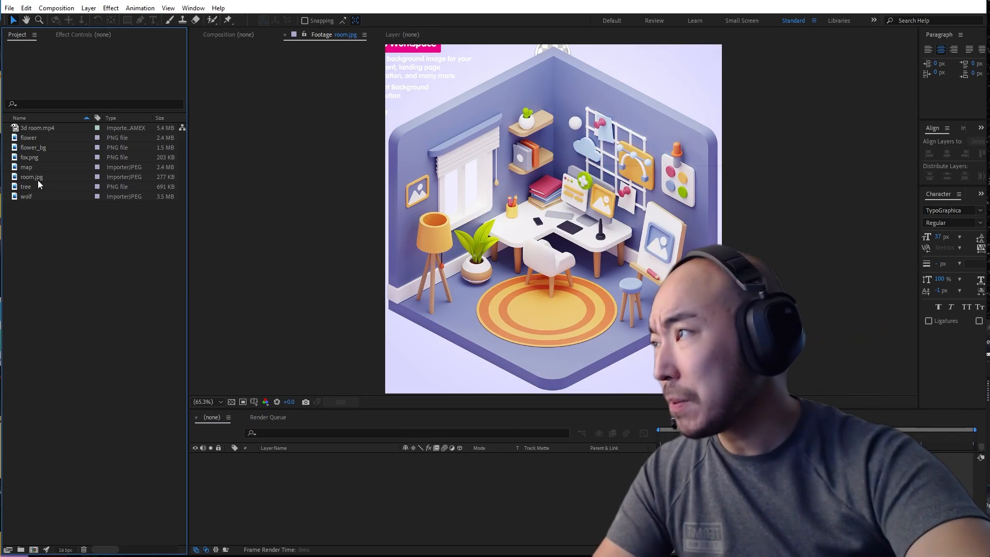
# Create a new composition from the fox.png footage.
pyautogui.click(32, 138)
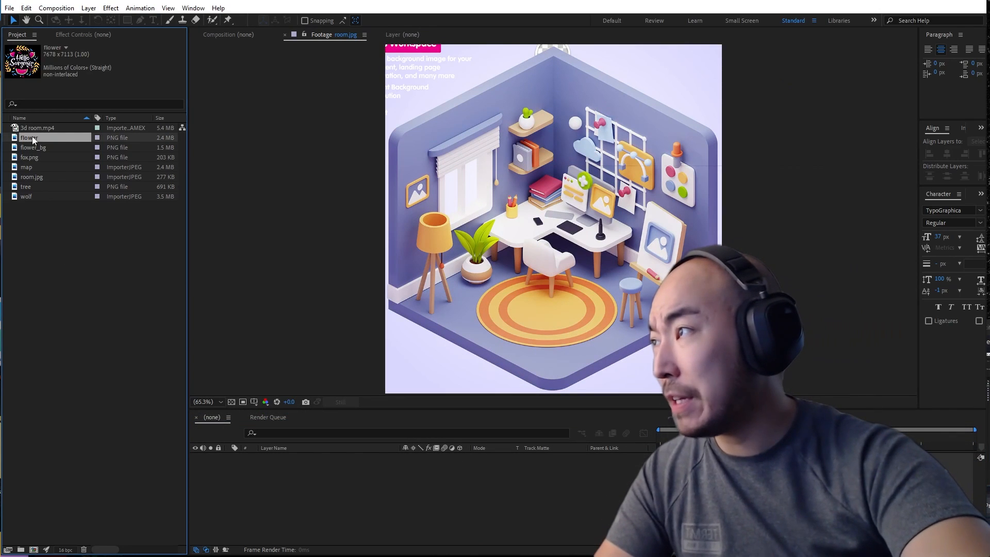
pyautogui.click(33, 164)
pyautogui.click(40, 161)
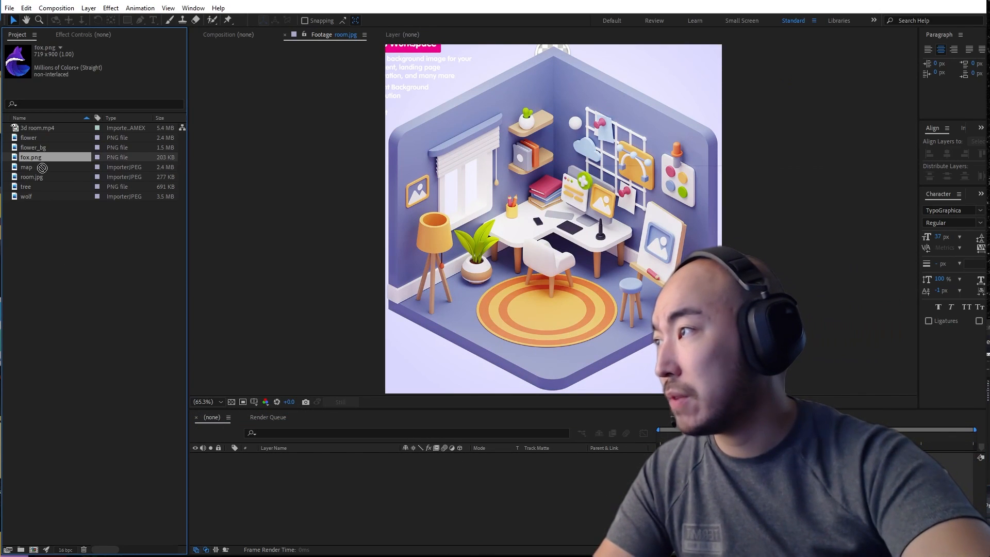
pyautogui.moveTo(42, 168); pyautogui.dragTo(33, 549)
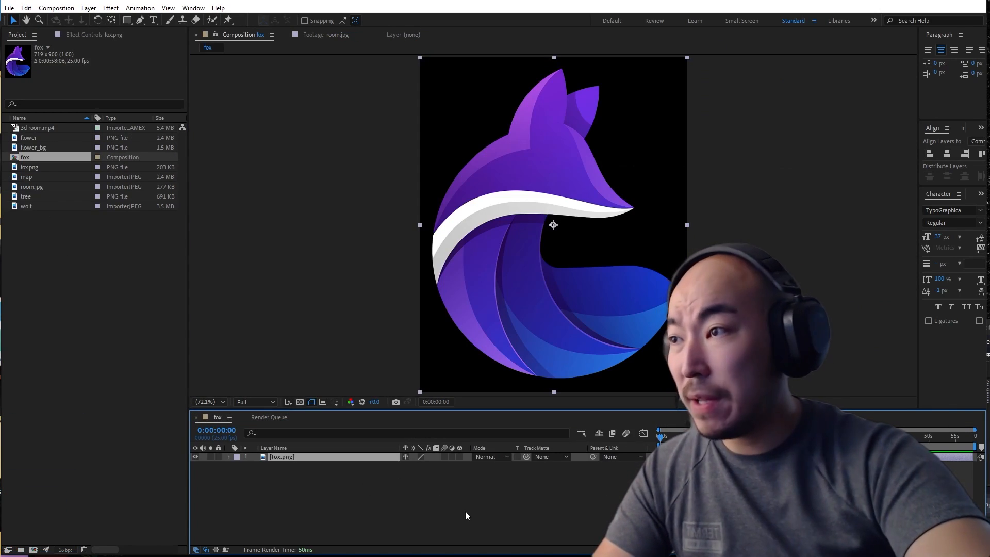
# Apply the AutoFill effect to the fox.png layer.
pyautogui.click(103, 34)
pyautogui.hotkey('ctrl', 'space')
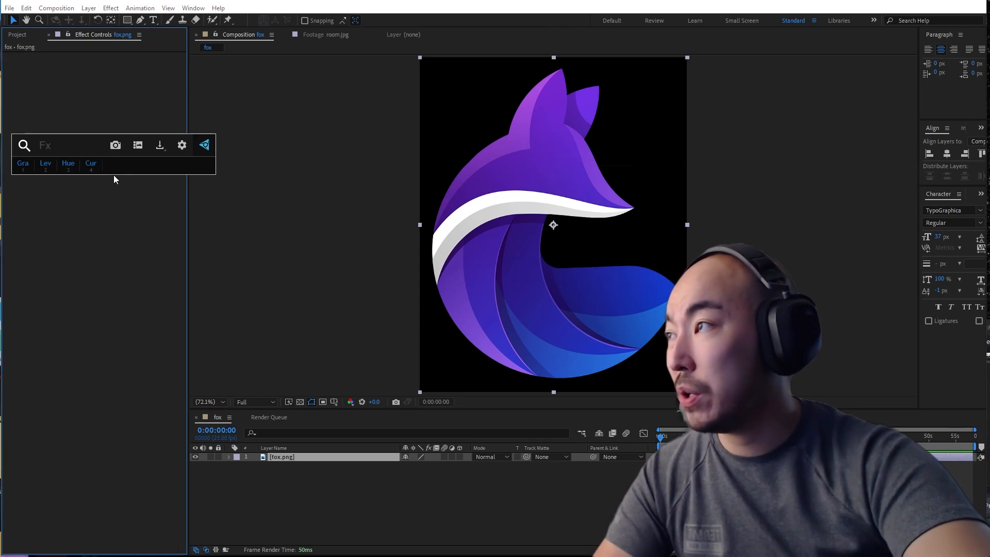
pyautogui.write('a')
pyautogui.click(96, 171)
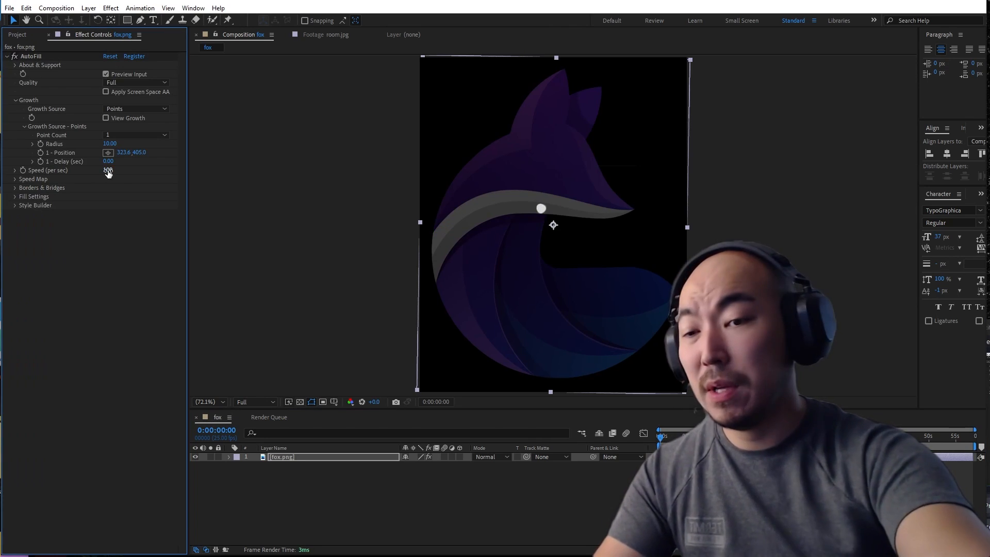
# Preview the default AutoFill growth animation on the fox.
pyautogui.press('space')
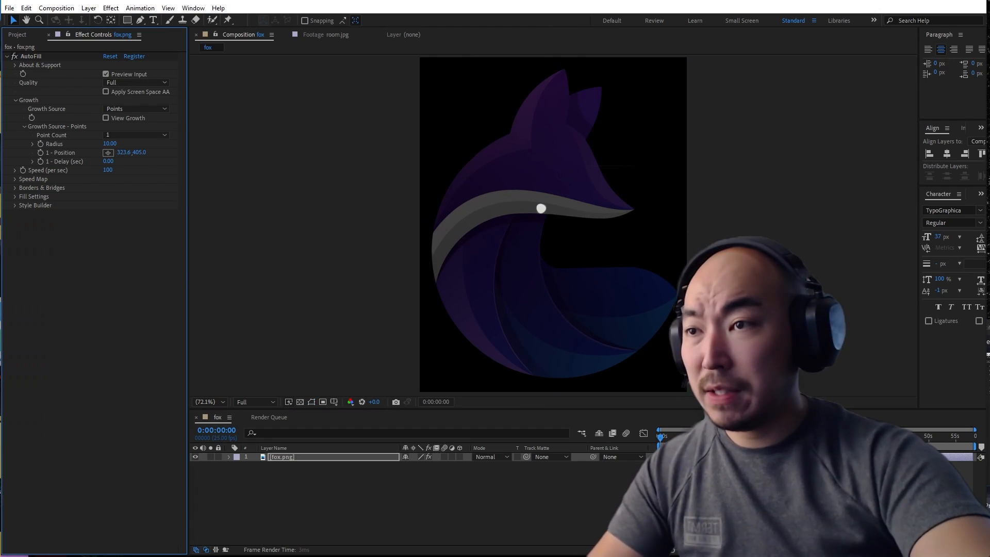
pyautogui.press('space')
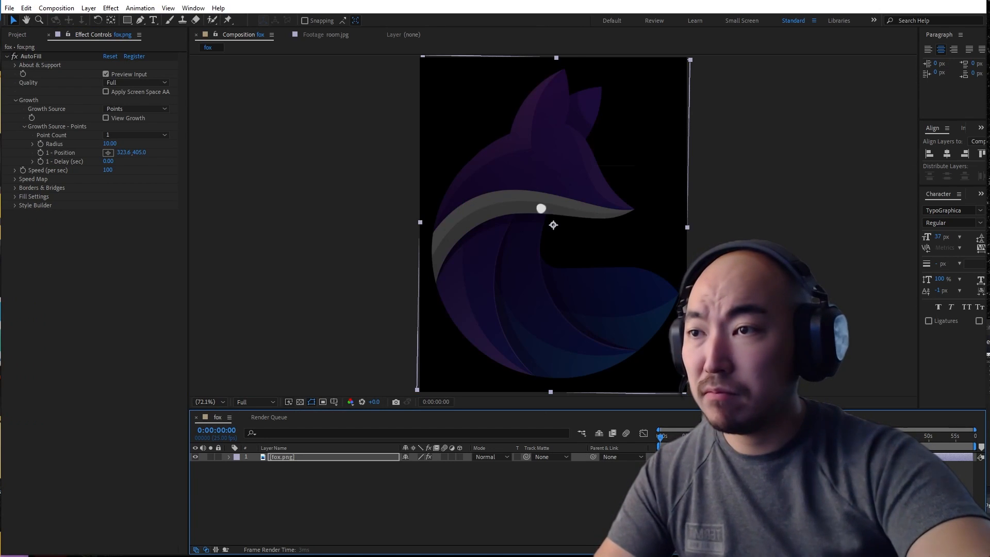
pyautogui.press('space')
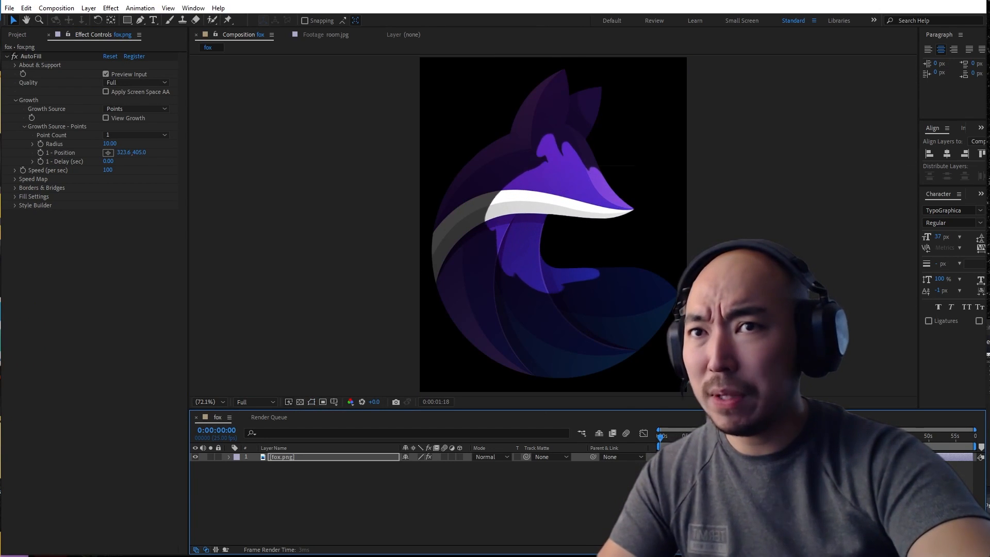
pyautogui.press('space')
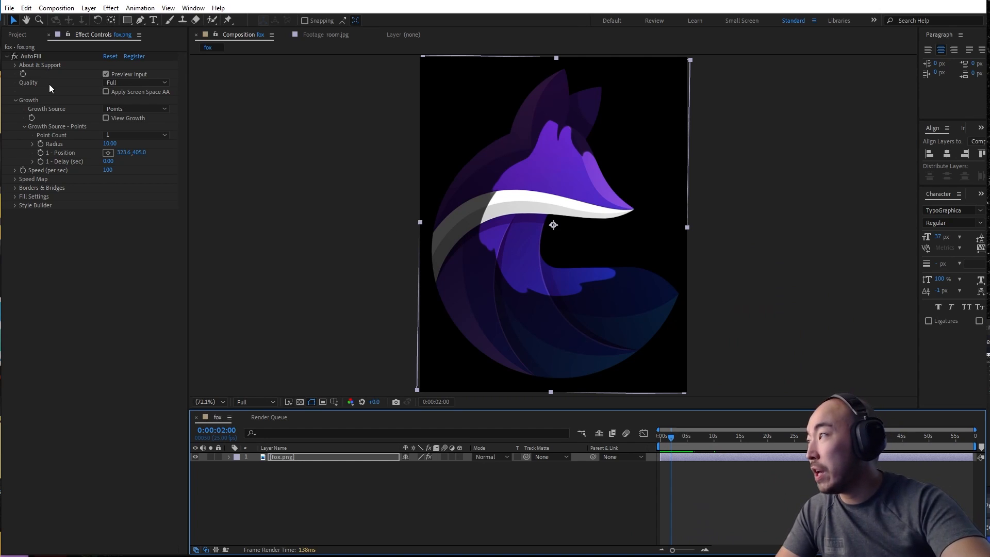
# Enlarge the composition view slightly and move the AutoFill growth point to the tip of the fox's nose.
pyautogui.click(36, 56)
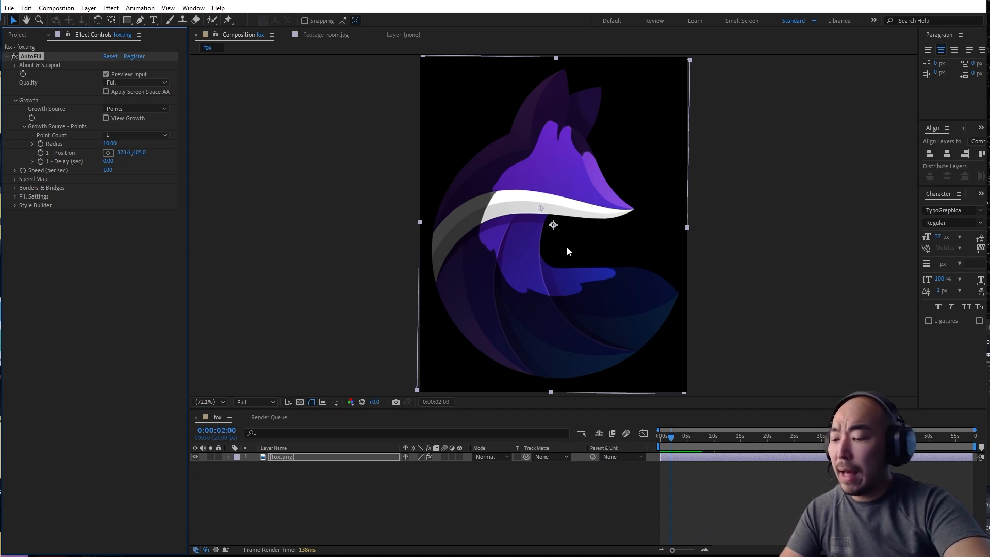
pyautogui.click(534, 511)
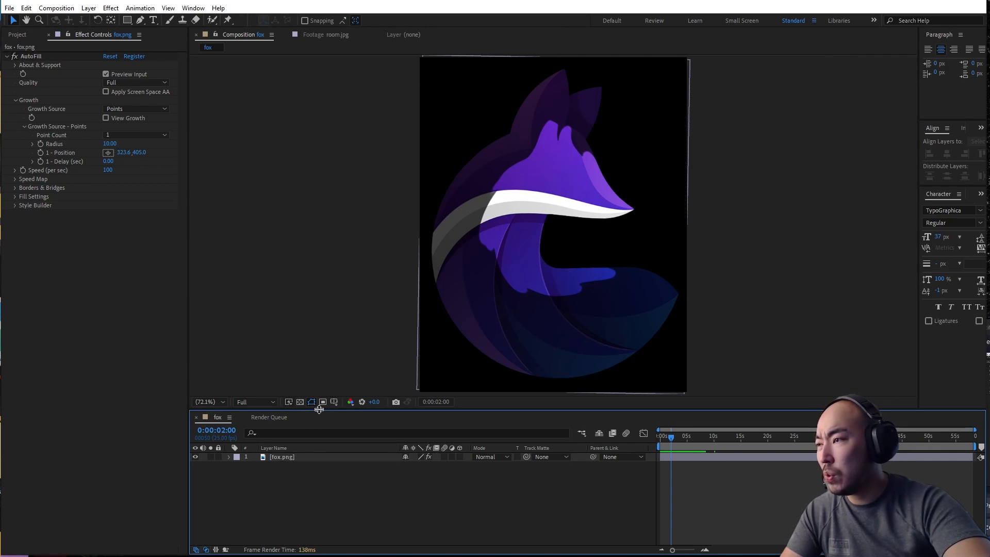
pyautogui.moveTo(319, 409); pyautogui.dragTo(319, 419)
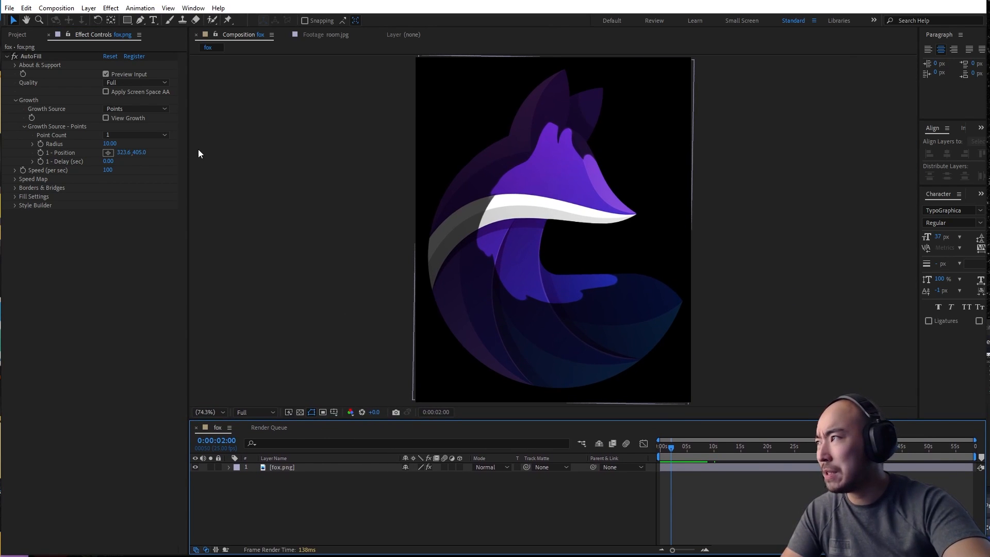
pyautogui.click(31, 57)
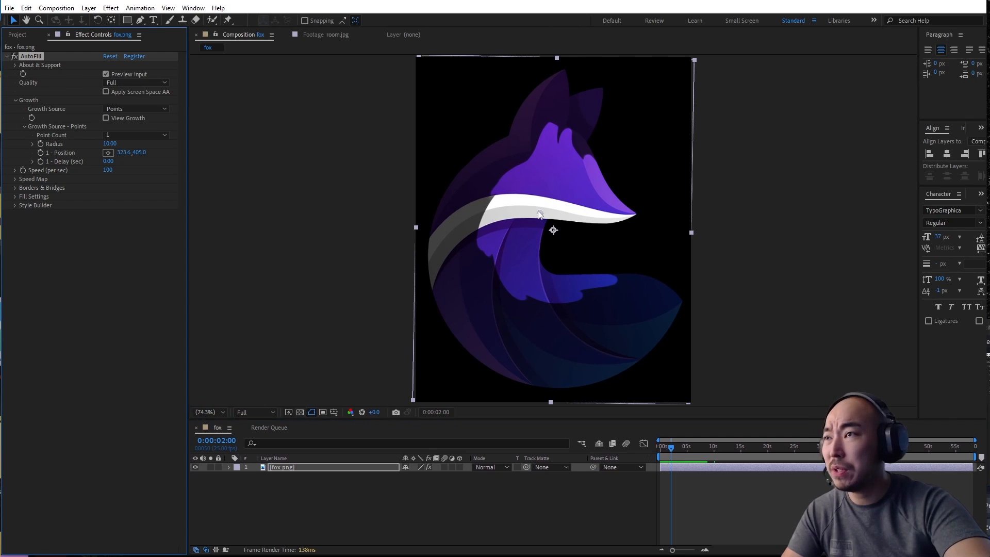
pyautogui.moveTo(538, 213); pyautogui.dragTo(625, 214)
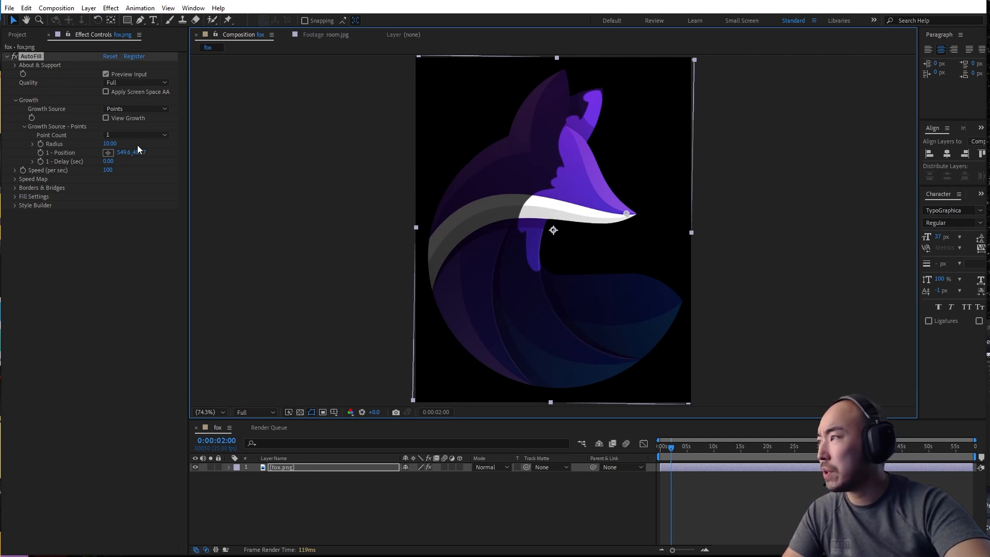
# Set the AutoFill Speed Map mode to None.
pyautogui.click(15, 100)
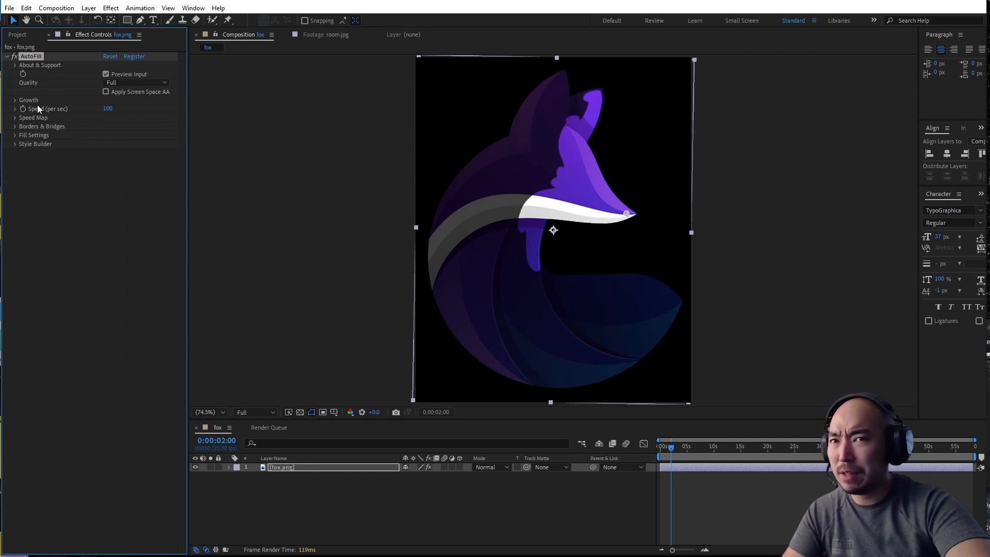
pyautogui.click(15, 118)
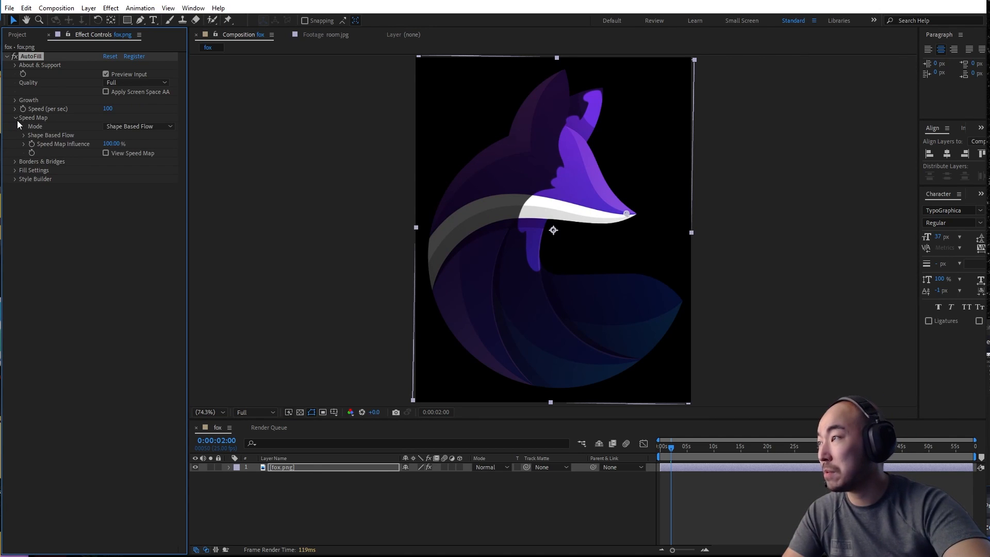
pyautogui.click(148, 128)
pyautogui.click(153, 139)
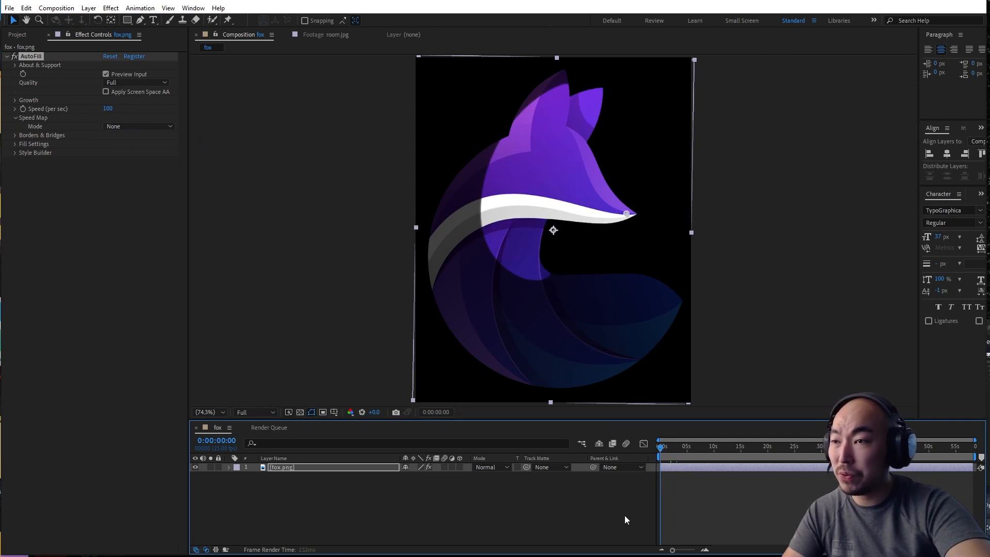
# Preview the fill animation without a speed map and return to the first frame.
pyautogui.click(613, 517)
pyautogui.press('Home')
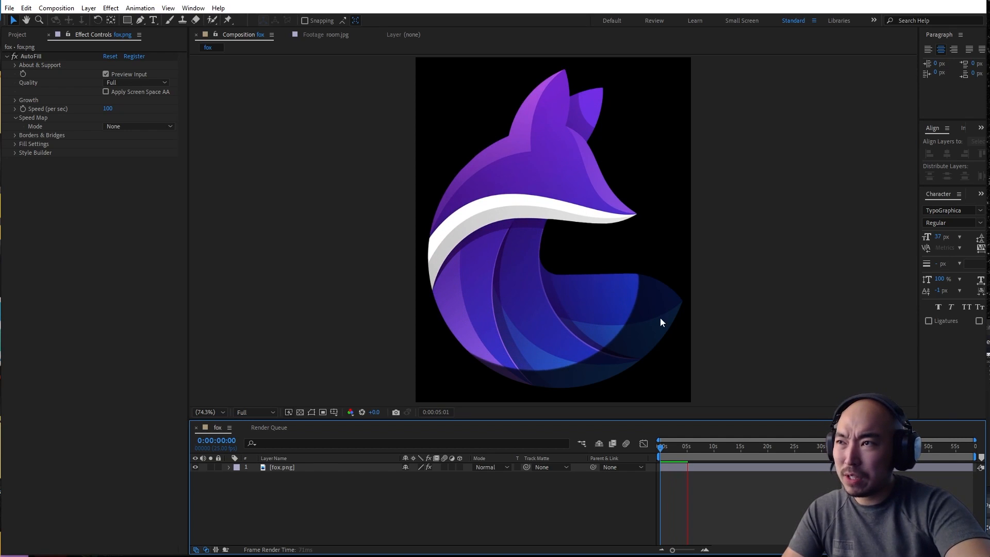
pyautogui.press('space')
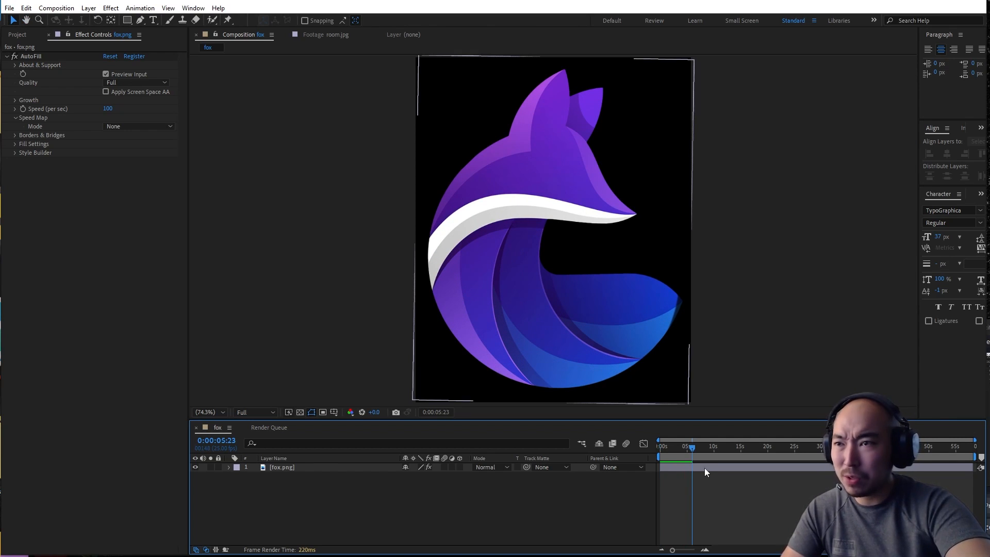
pyautogui.press('Home')
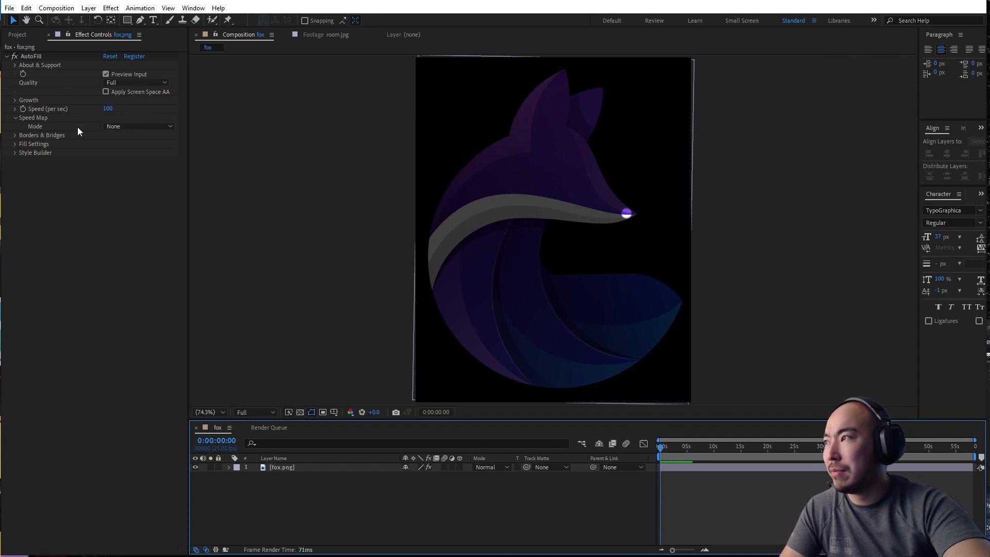
# Set the Speed Map mode to Shape Based Flow and display the speed map with the input preview turned off.
pyautogui.click(135, 126)
pyautogui.click(154, 176)
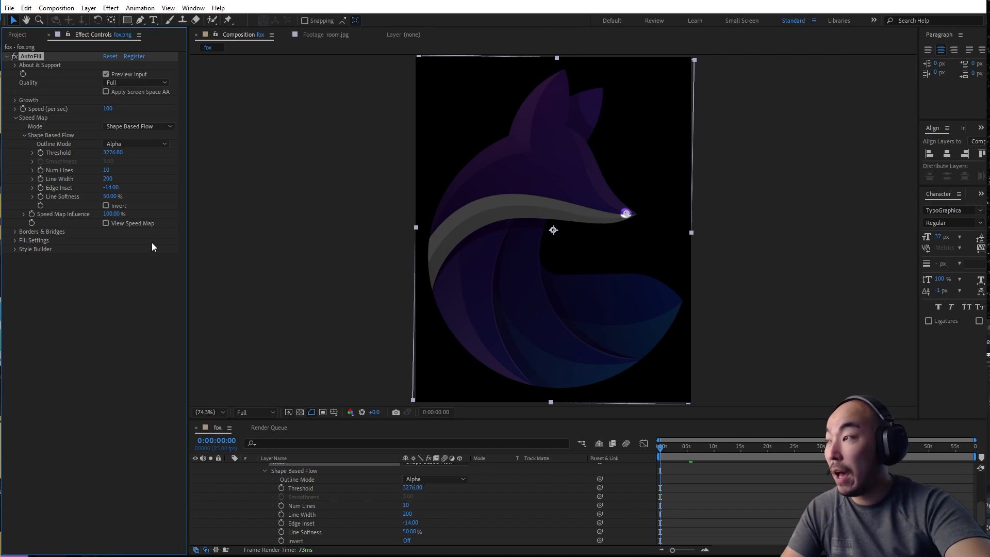
pyautogui.click(131, 222)
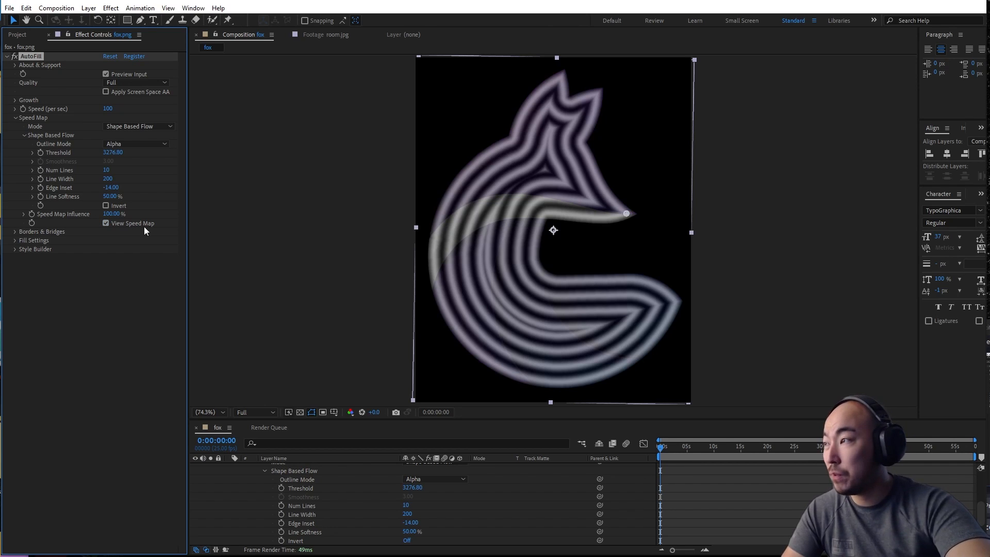
pyautogui.click(115, 75)
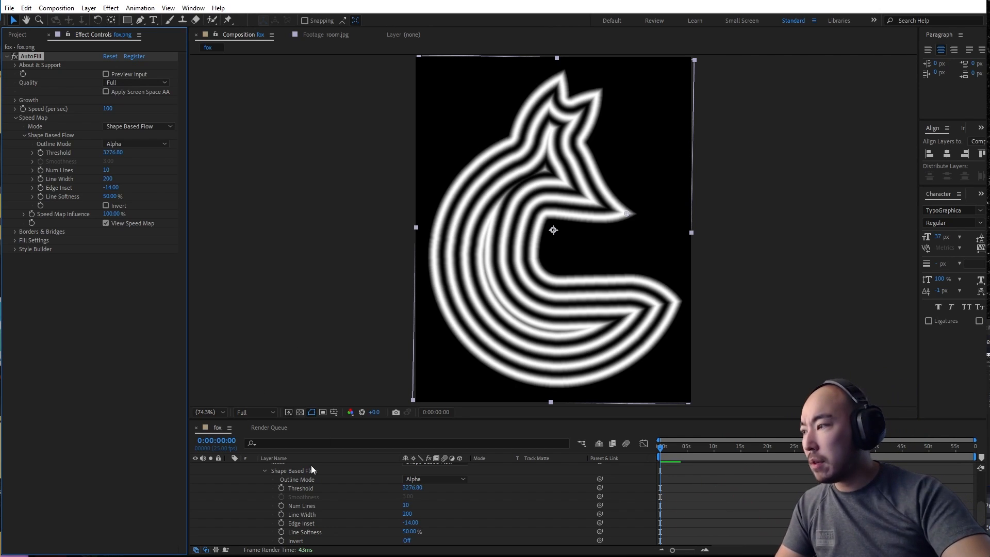
# Collapse the fox.png layer's properties in the timeline and check the Outline Mode options, keeping Alpha.
pyautogui.scroll(5, 236, 493)
pyautogui.click(229, 467)
pyautogui.click(320, 507)
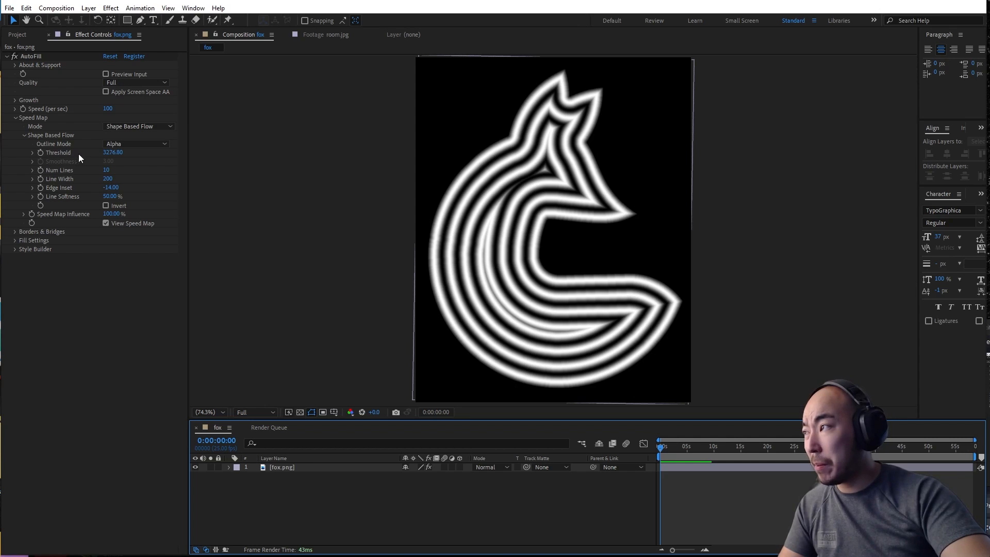
pyautogui.click(136, 145)
pyautogui.click(51, 138)
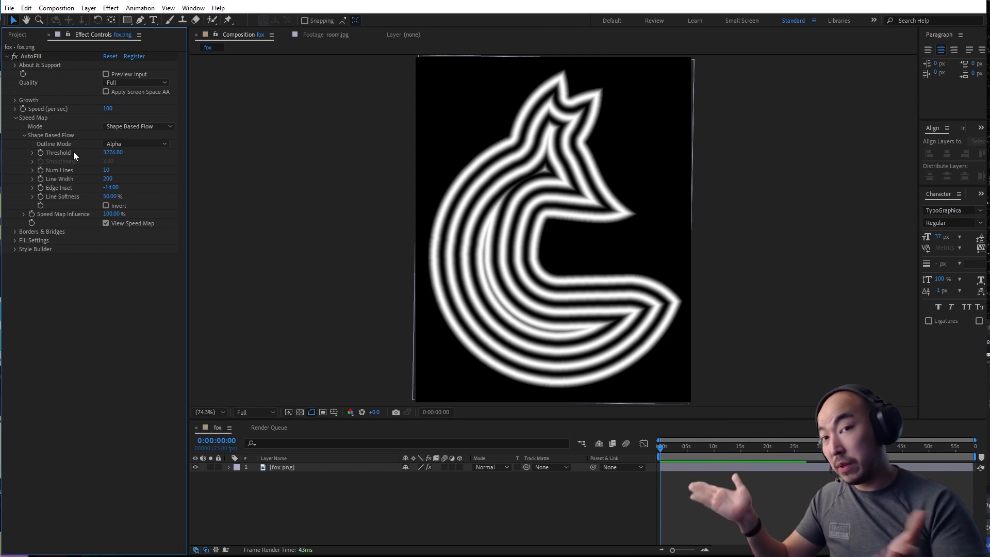
# Set the Shape Based Flow's Num Lines to 30 and preview the fill animation with the speed map hidden.
pyautogui.moveTo(107, 171); pyautogui.dragTo(797, 197)
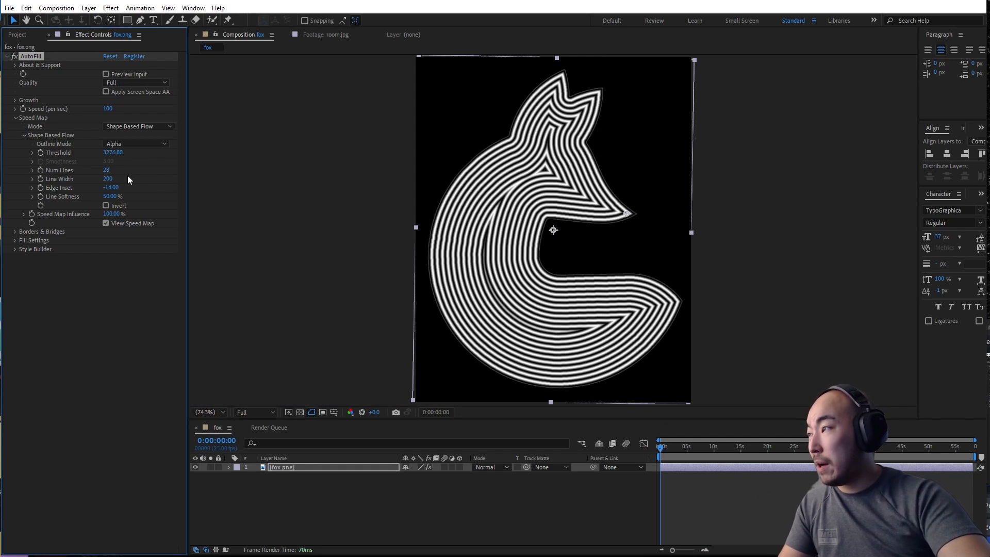
pyautogui.moveTo(105, 171); pyautogui.dragTo(948, 168)
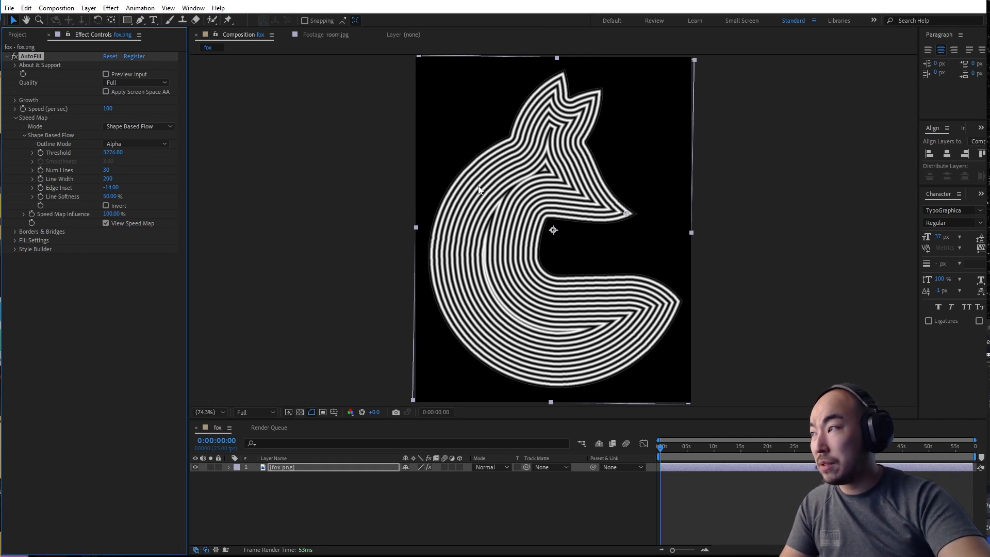
pyautogui.click(127, 223)
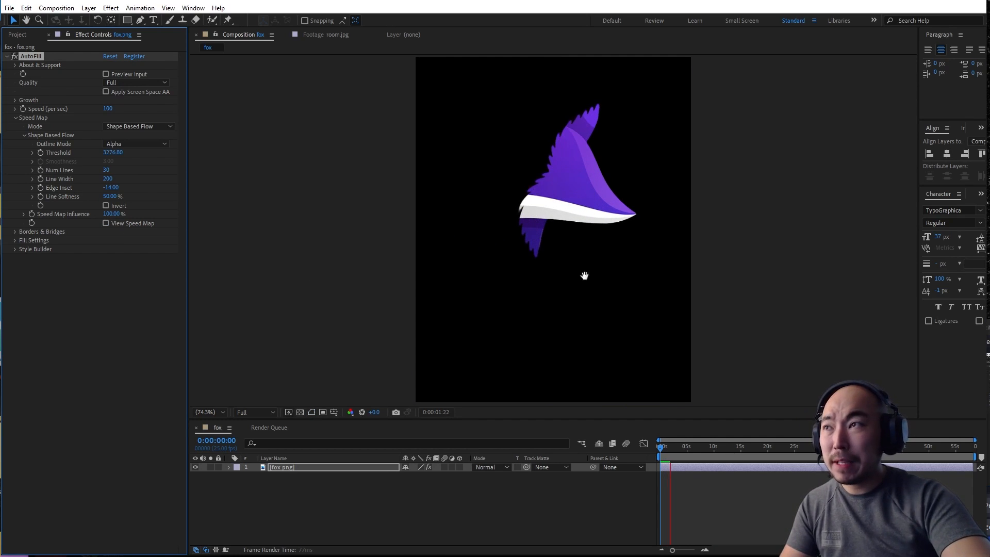
pyautogui.press('space')
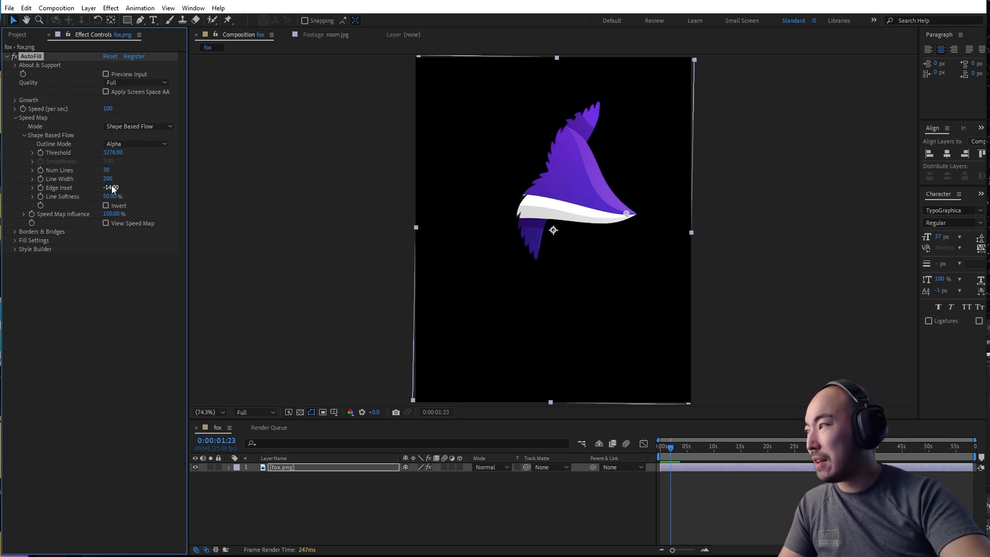
# Display the speed map and reduce Num Lines, trying 2 and settling on 4.
pyautogui.click(106, 223)
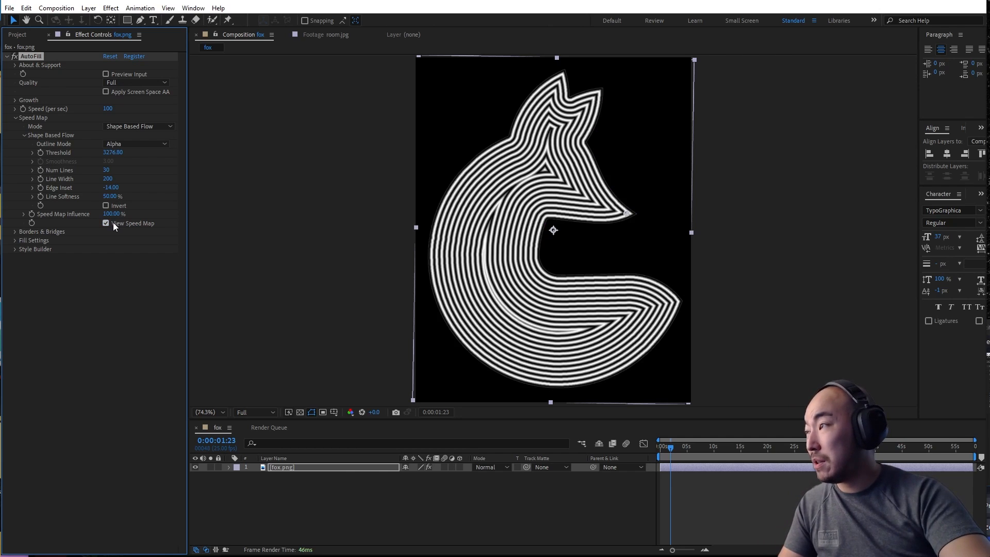
pyautogui.click(109, 170)
pyautogui.write('2')
pyautogui.press('Return')
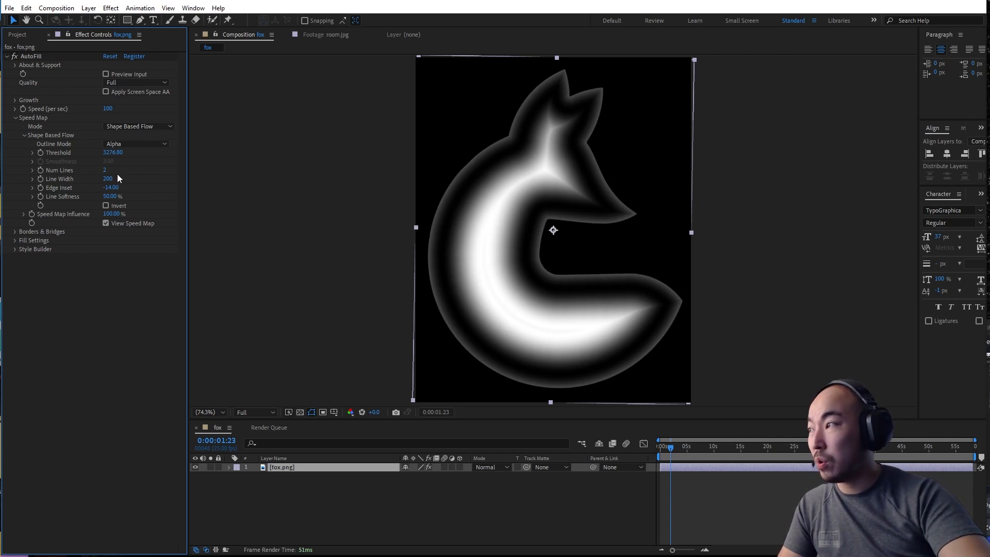
pyautogui.press('Return')
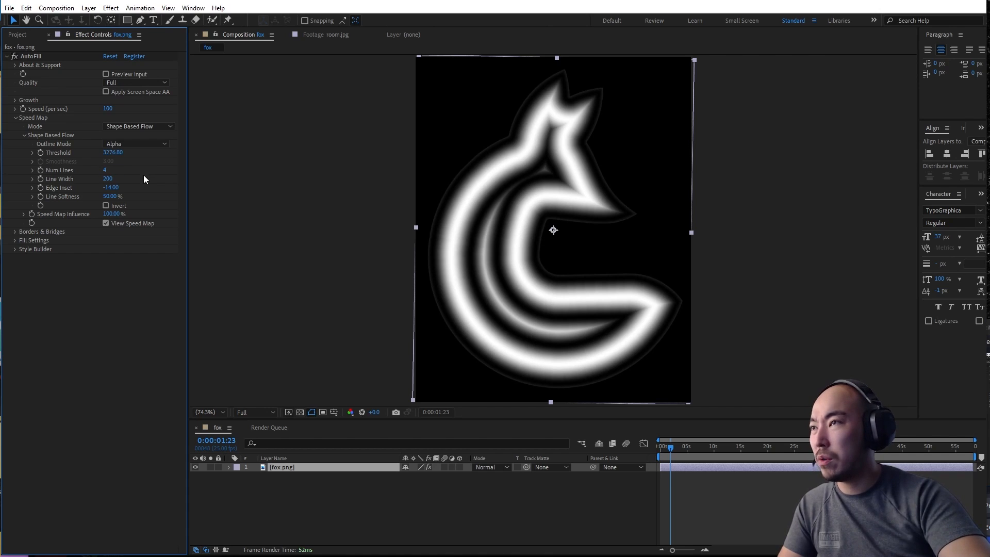
# Hide the speed map and preview the fox's fill animation with the wider flow lines.
pyautogui.click(112, 223)
pyautogui.press('space')
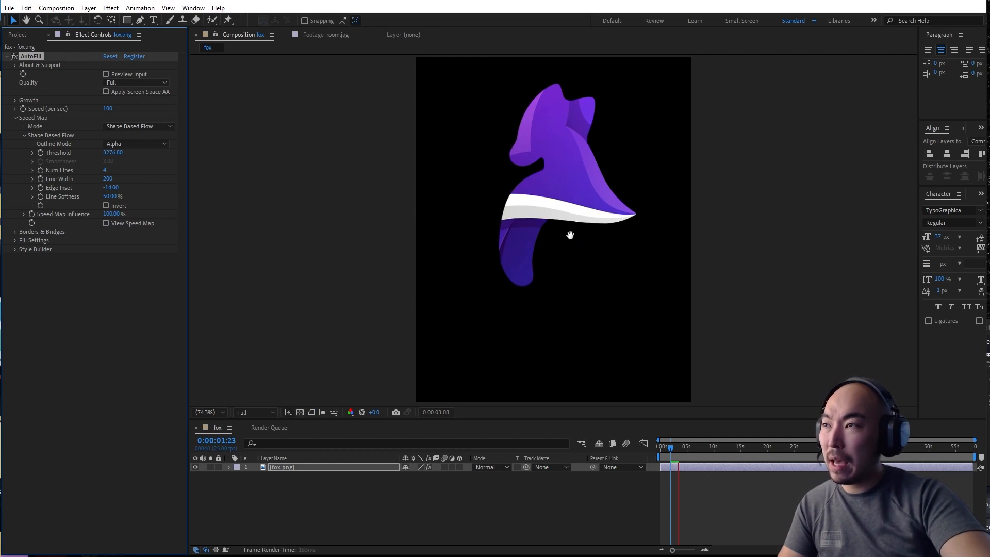
pyautogui.click(523, 180)
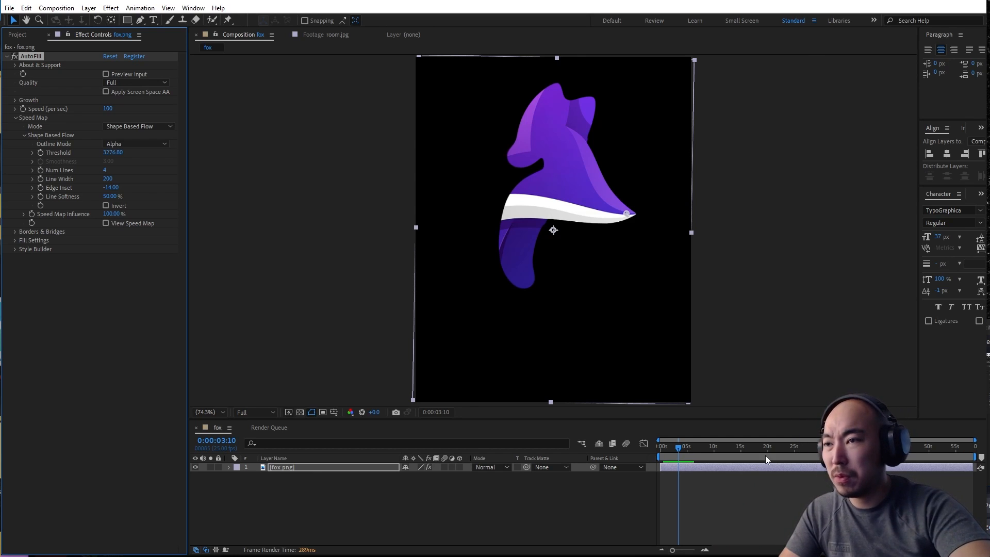
pyautogui.press('space')
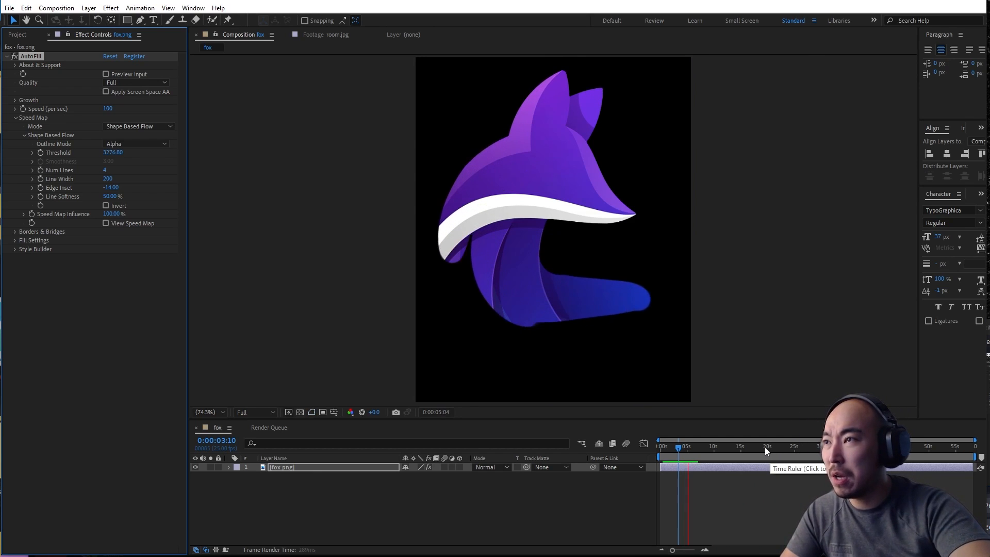
# Display the speed map at the first frame and set the Shape Based Flow's Num Lines to 11.
pyautogui.press('space')
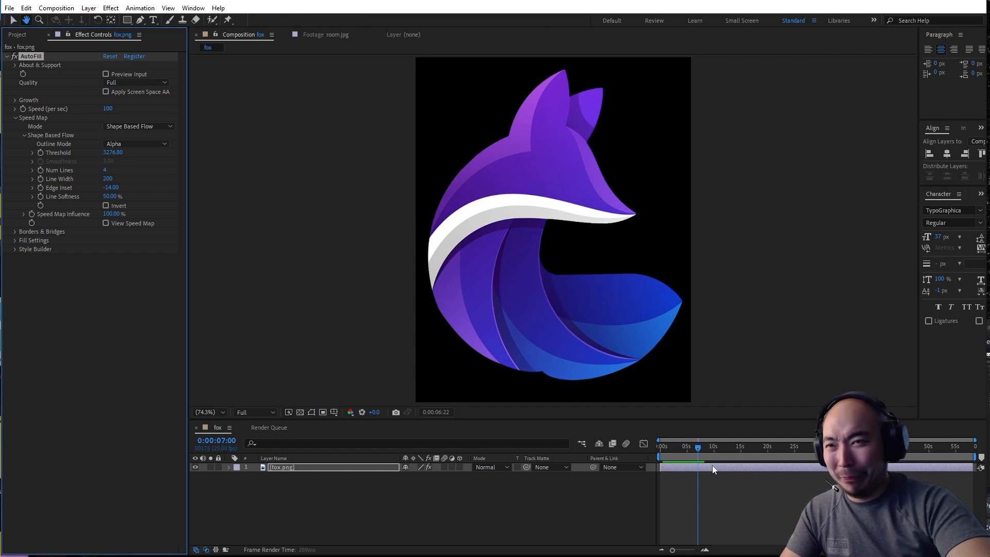
pyautogui.moveTo(679, 450); pyautogui.dragTo(648, 457)
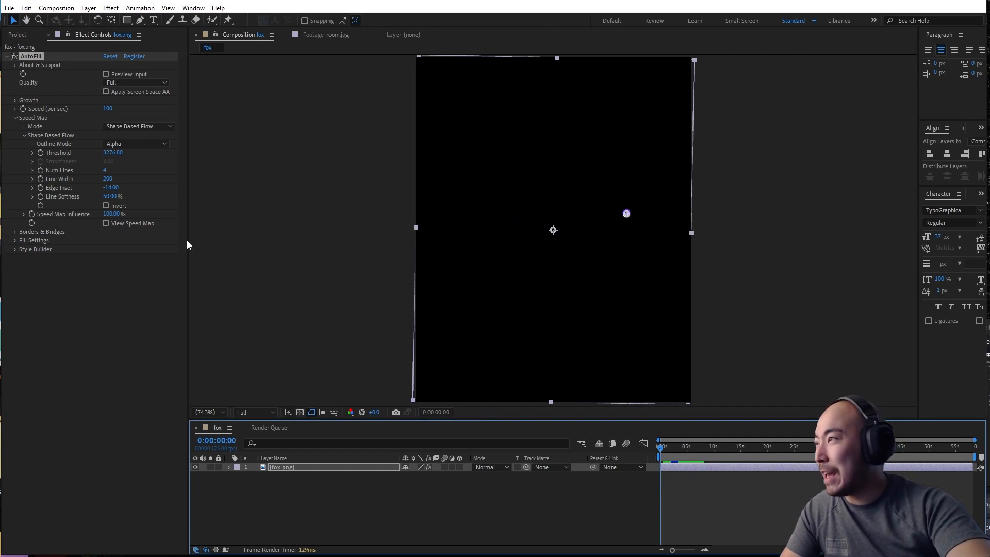
pyautogui.click(115, 223)
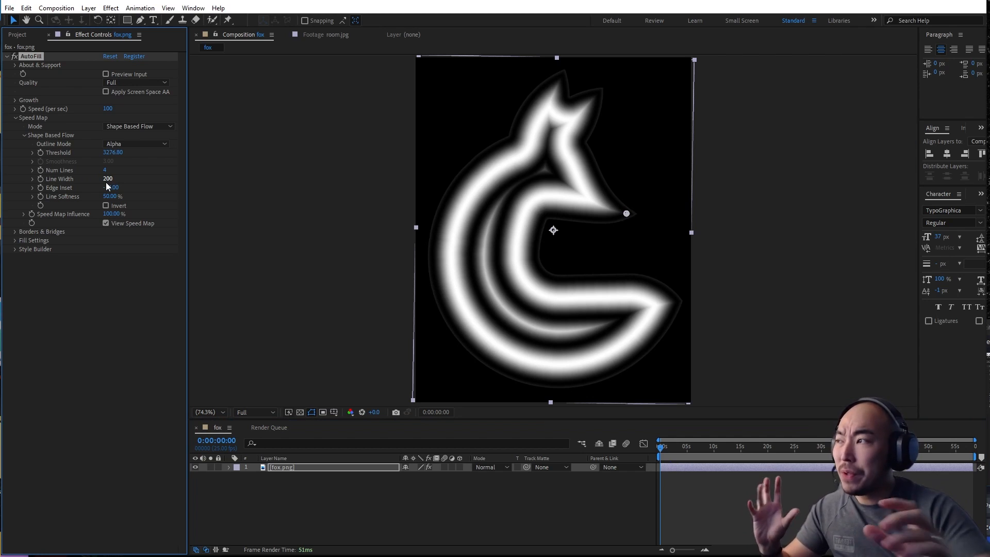
pyautogui.click(106, 171)
pyautogui.write('11')
pyautogui.click(148, 180)
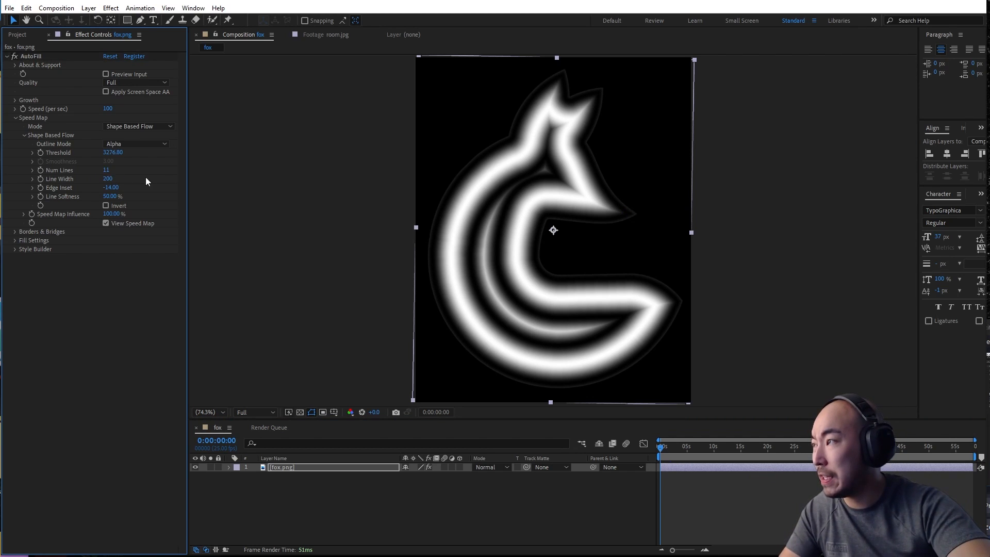
# Try thinner and thicker flow lines in the speed map, ending with a Line Width of 500.
pyautogui.moveTo(108, 179); pyautogui.dragTo(25, 178)
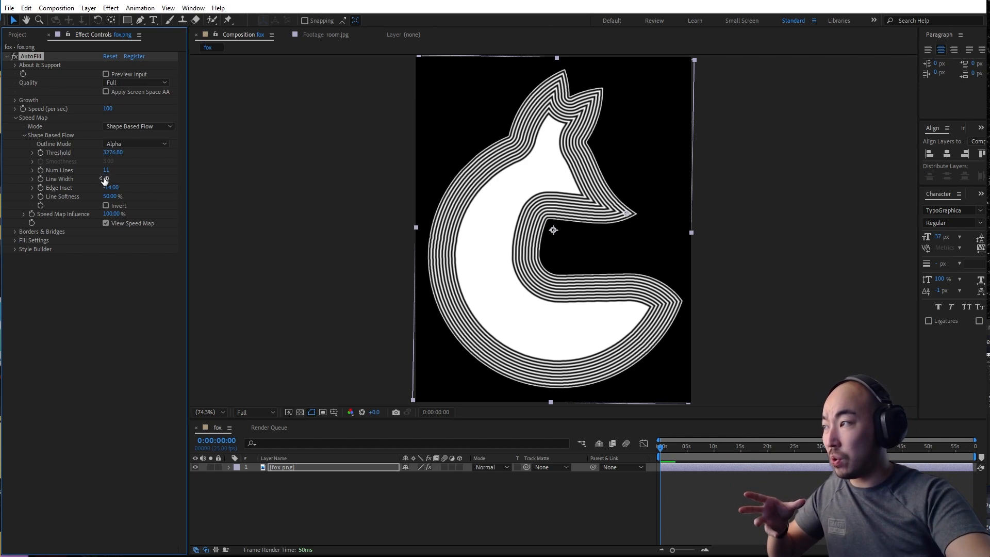
pyautogui.moveTo(114, 179); pyautogui.dragTo(210, 170)
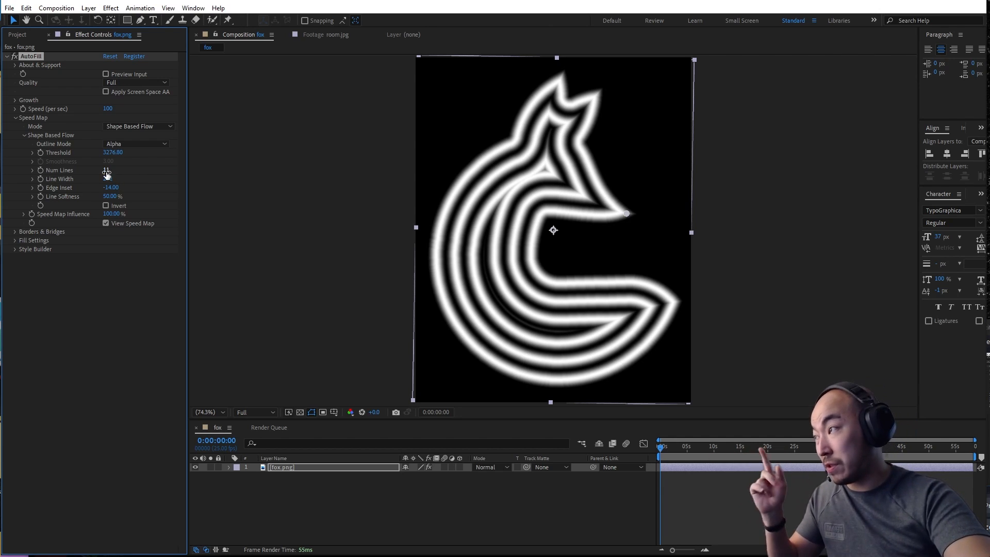
pyautogui.moveTo(112, 178); pyautogui.dragTo(672, 187)
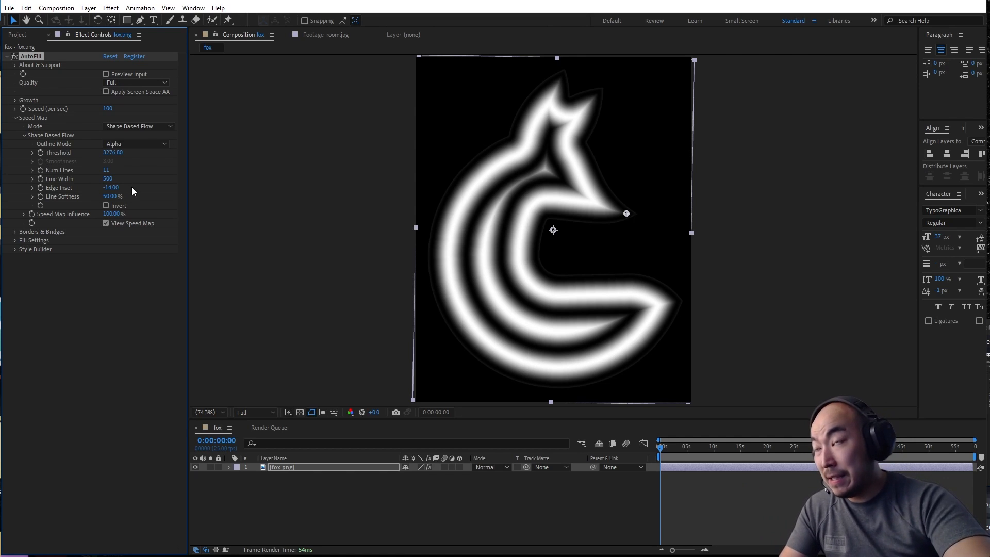
# Inspect the flow lines around the tip of the fox's snout and lower the Edge Inset to -23.60.
pyautogui.scroll(3, 612, 169)
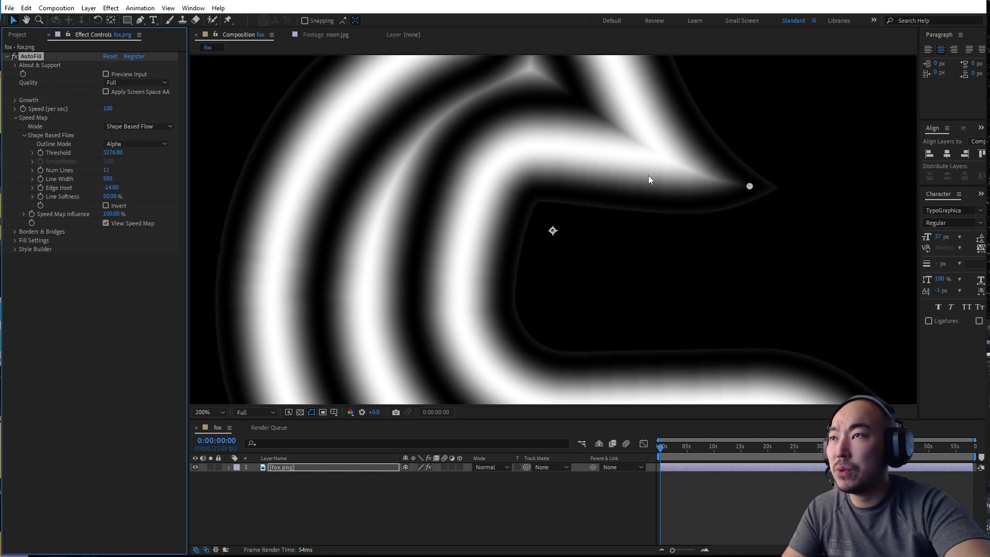
pyautogui.scroll(4, 545, 239)
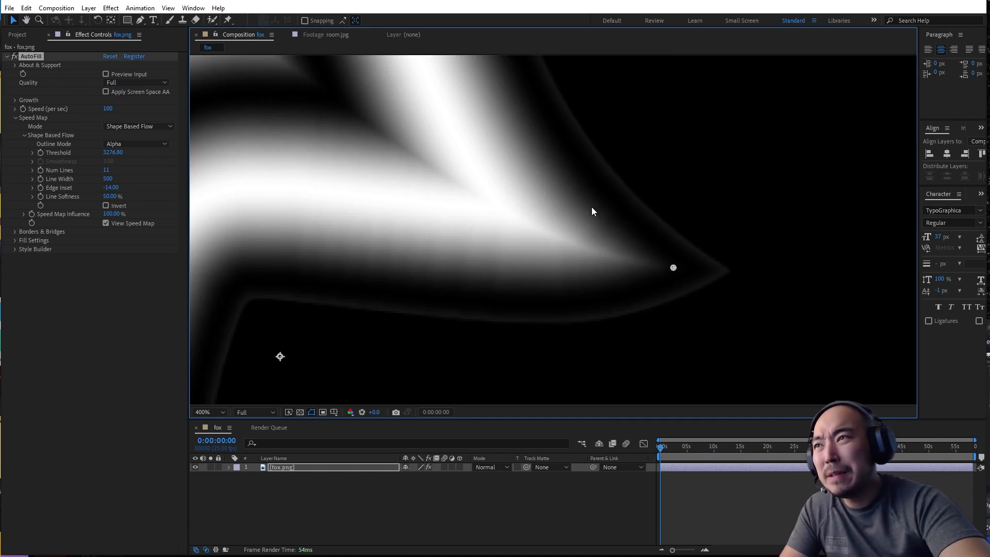
pyautogui.moveTo(675, 166); pyautogui.dragTo(589, 244)
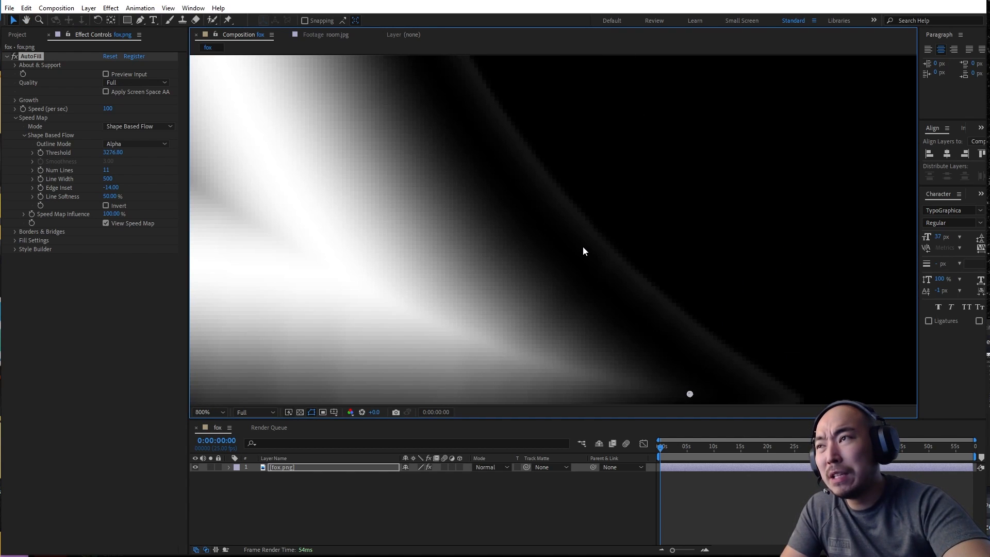
pyautogui.scroll(-4, 587, 231)
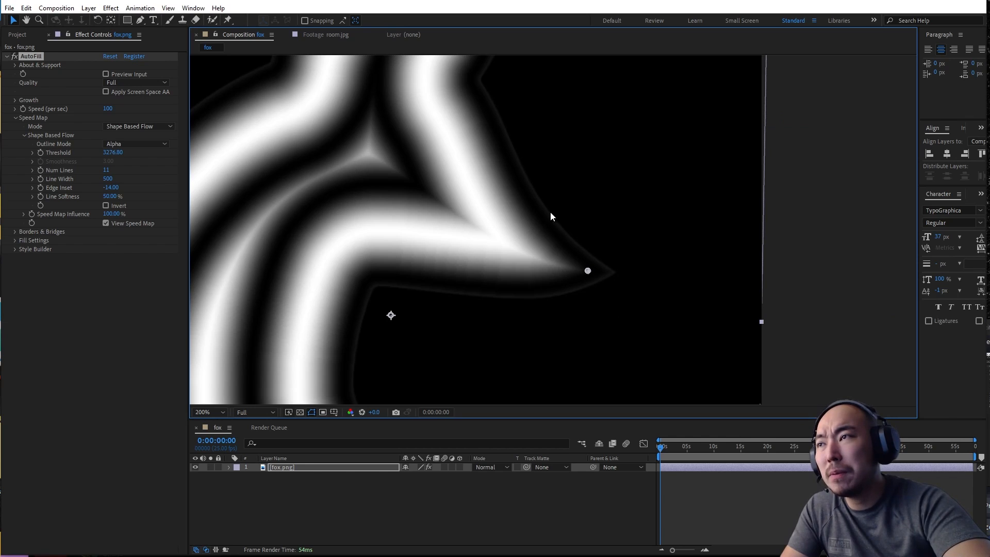
pyautogui.scroll(2, 549, 215)
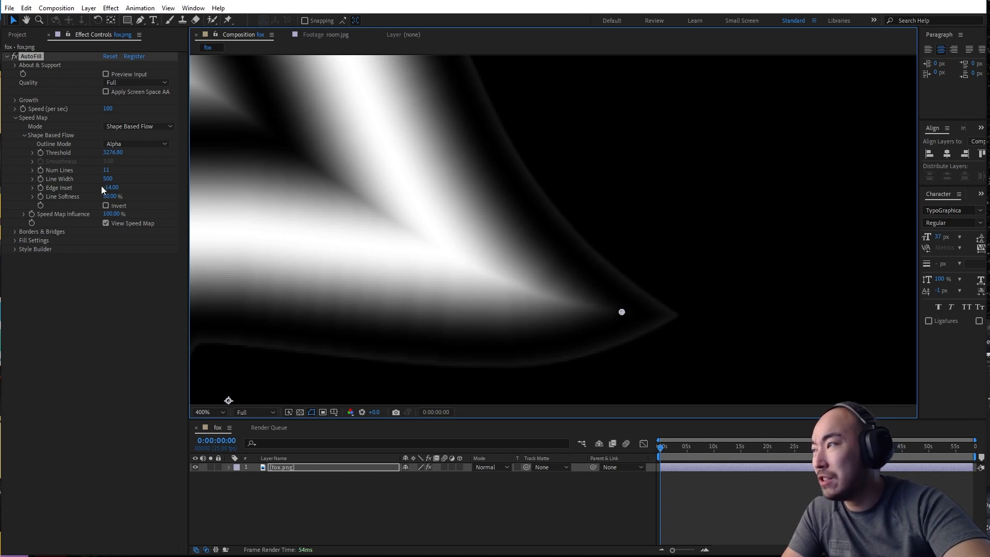
pyautogui.moveTo(110, 187)
pyautogui.mouseDown()
pyautogui.moveTo(143, 187)
pyautogui.moveTo(72, 193)
pyautogui.moveTo(182, 180)
pyautogui.moveTo(104, 188)
pyautogui.mouseUp()
# Compare the speed map with the input image and the initial fill spot at the fox's snout.
pyautogui.click(106, 74)
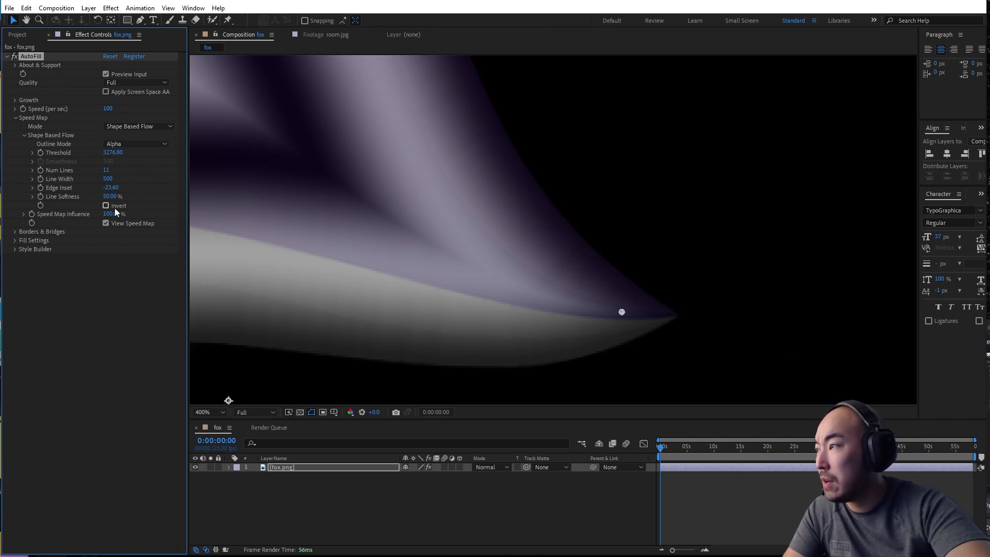
pyautogui.click(114, 221)
pyautogui.click(105, 74)
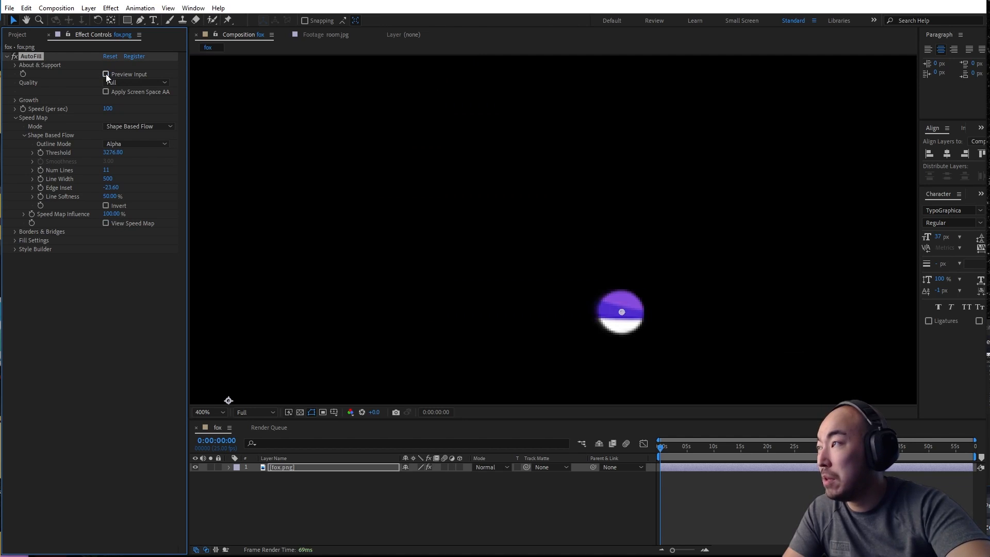
pyautogui.click(106, 223)
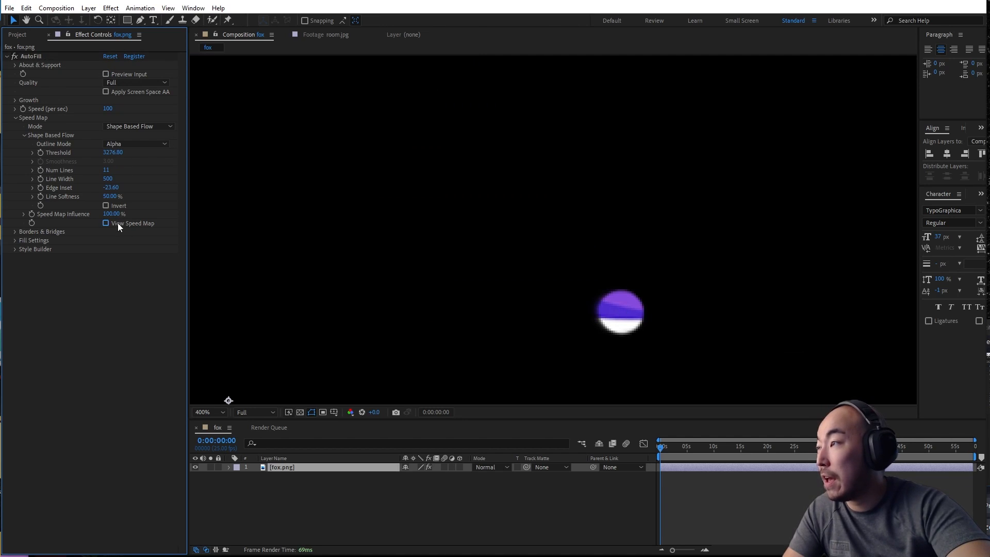
pyautogui.scroll(-3, 571, 258)
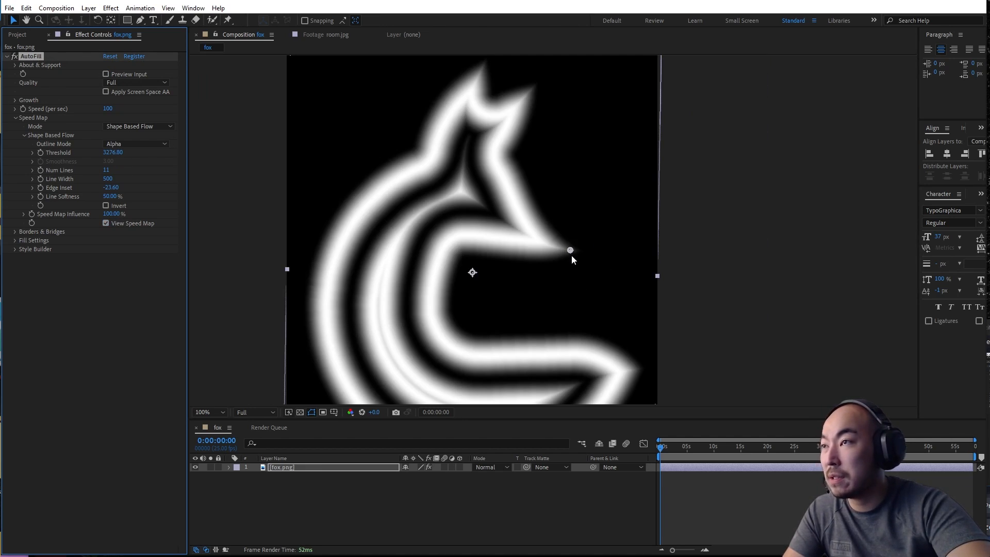
# With Speed Map Influence raised to 1391%, move the growth point onto the dark area of the fox's head and preview the fill.
pyautogui.click(107, 222)
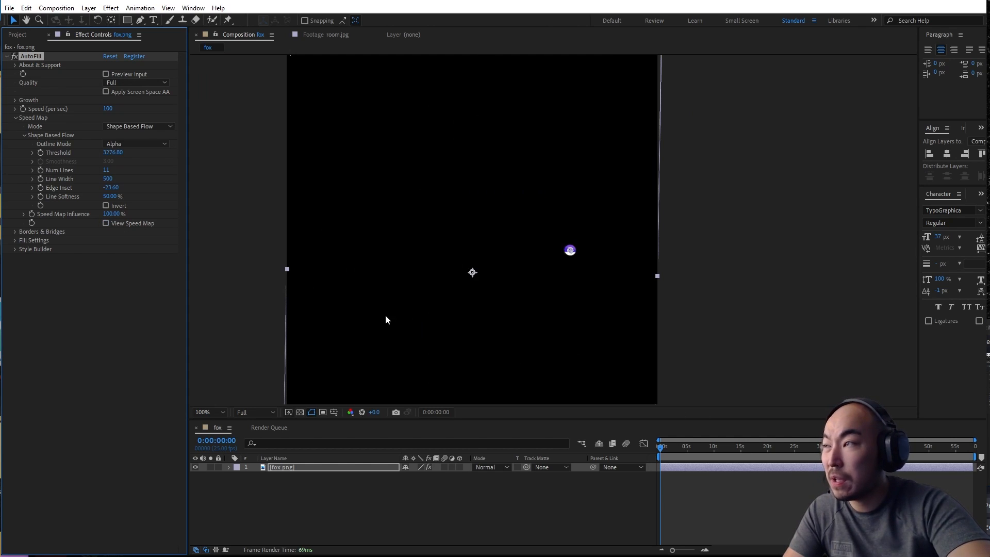
pyautogui.click(106, 222)
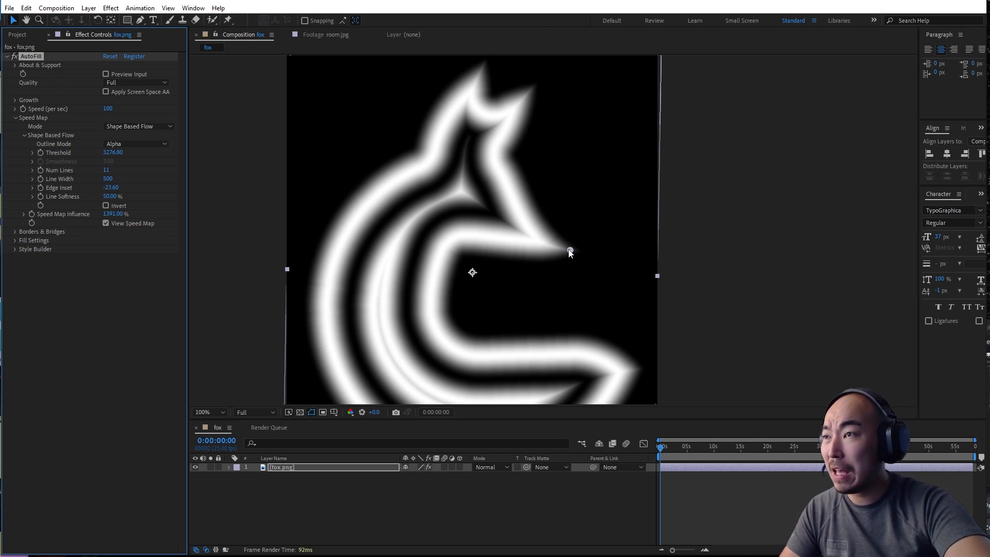
pyautogui.click(548, 234)
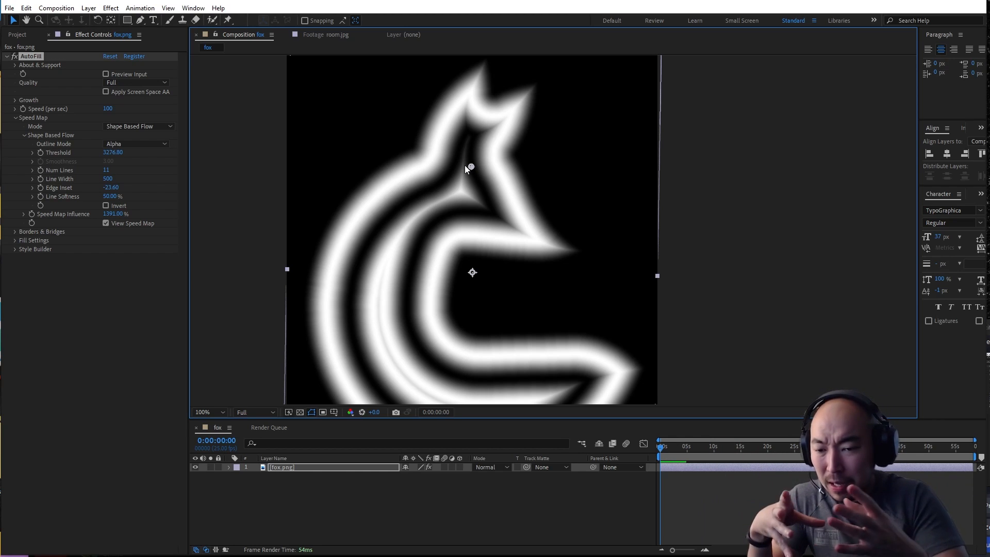
pyautogui.click(106, 223)
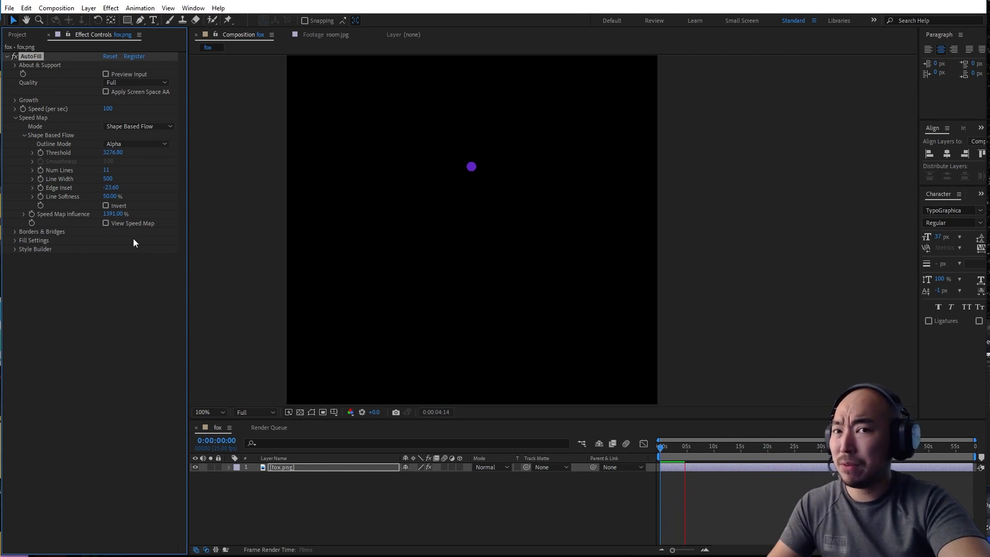
pyautogui.press('space')
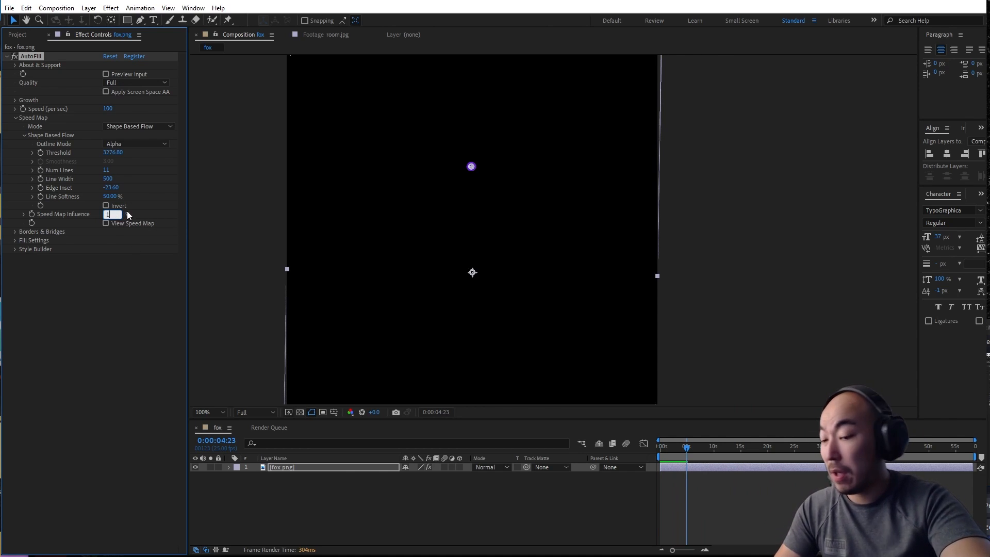
# Set Speed Map Influence to 100% and check the speed map around the growth point, ending at the first frame with the map hidden.
pyautogui.write('0')
pyautogui.press('Return')
pyautogui.click(107, 223)
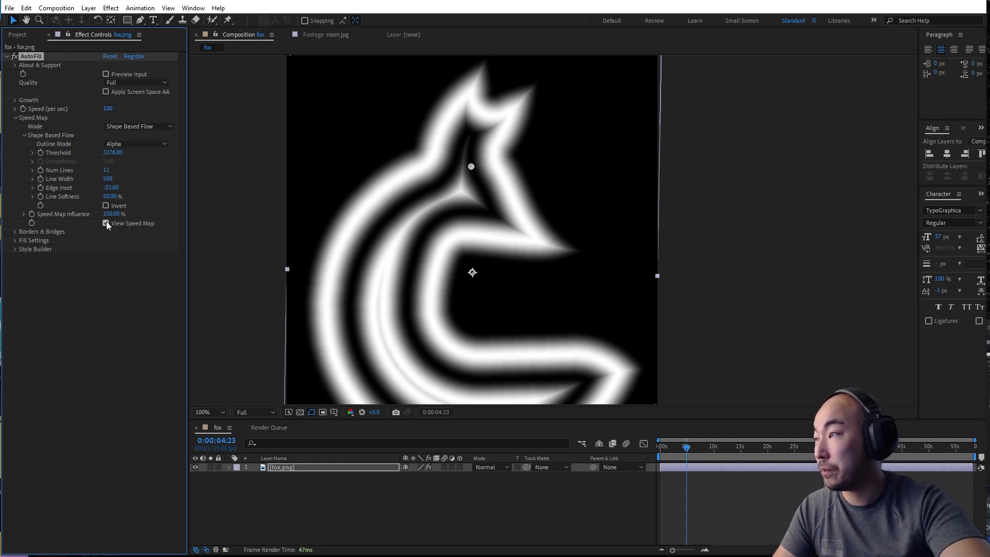
pyautogui.click(106, 223)
pyautogui.click(682, 457)
pyautogui.press('Home')
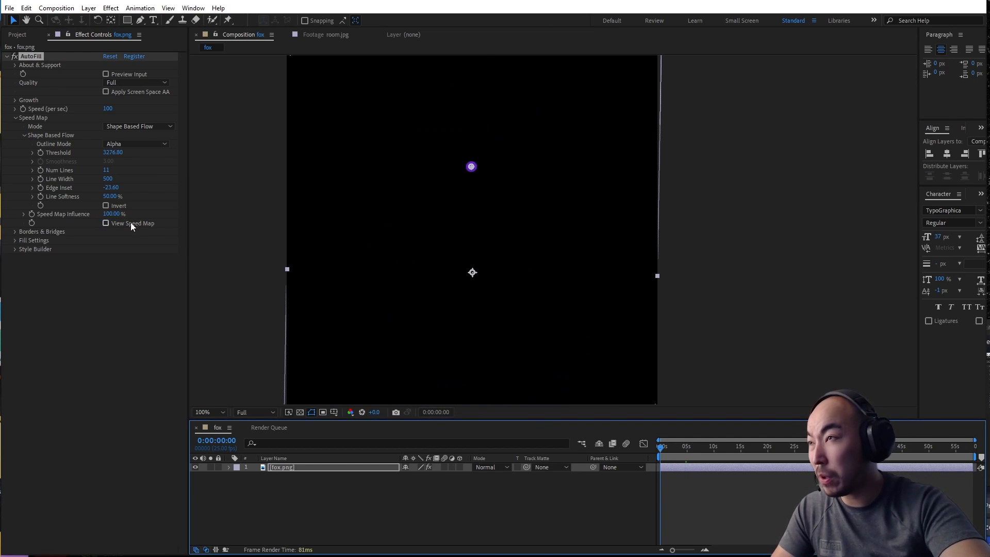
pyautogui.click(106, 91)
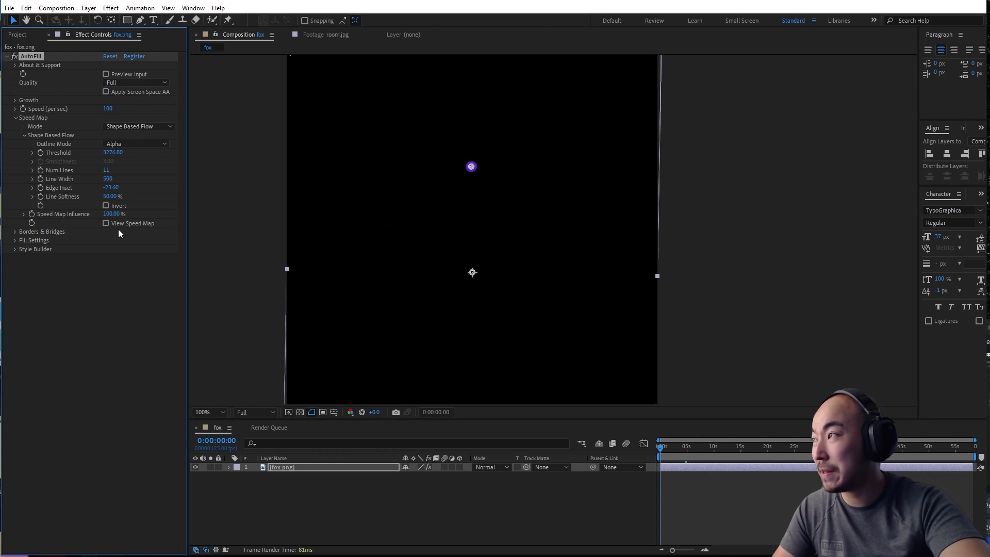
pyautogui.click(106, 223)
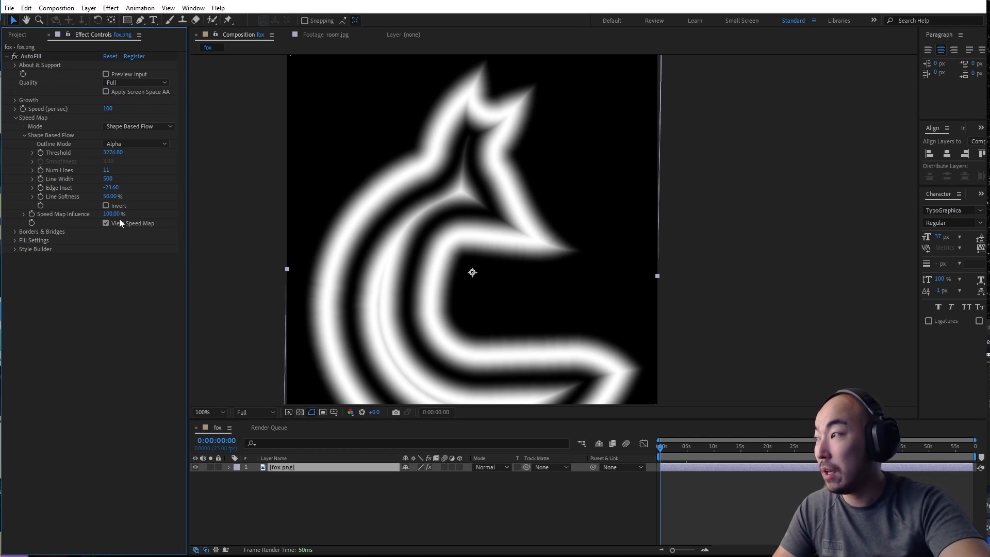
pyautogui.click(119, 223)
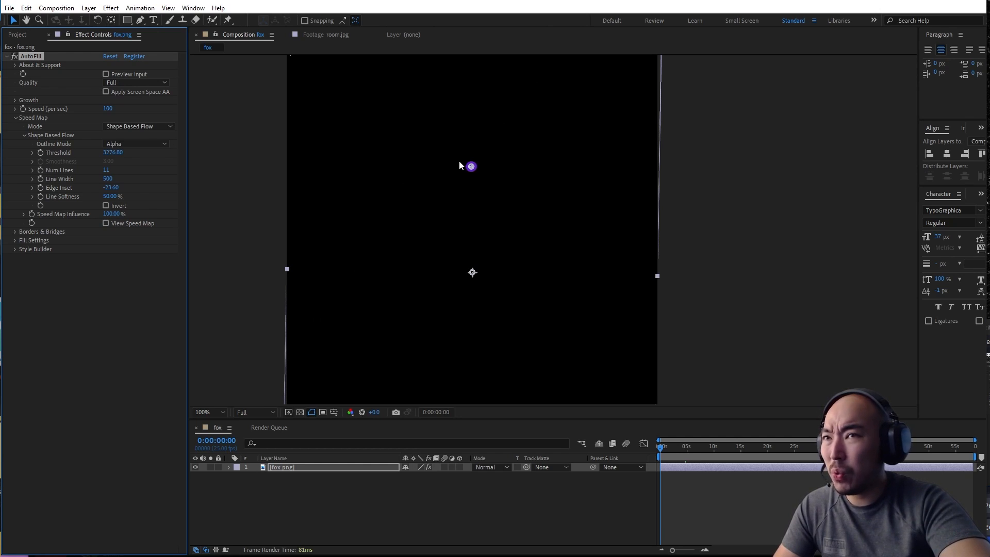
# Preview the fox's fill animation repeatedly from the first frame, then scrub back to 0:00:01:04.
pyautogui.press('space')
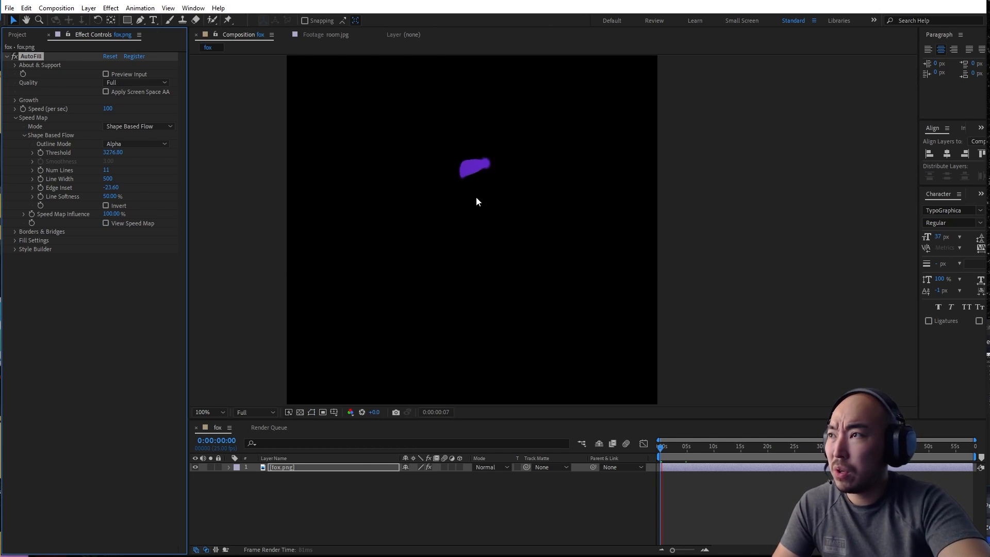
pyautogui.press('space')
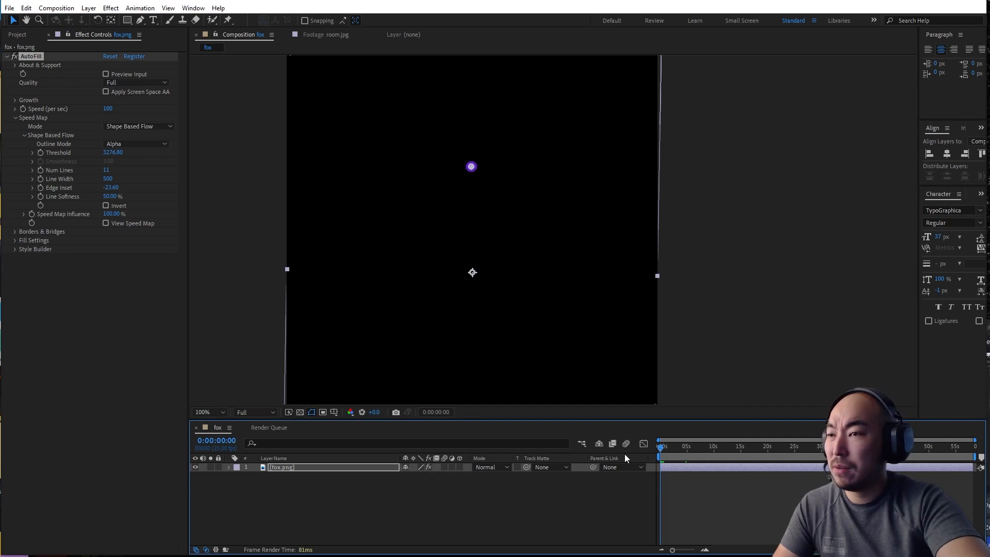
pyautogui.press('space')
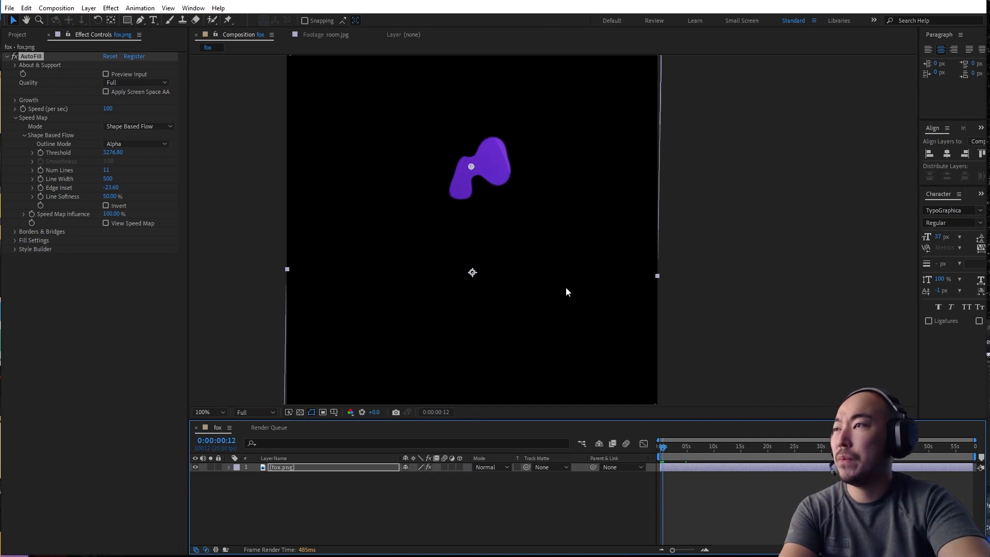
pyautogui.press('space')
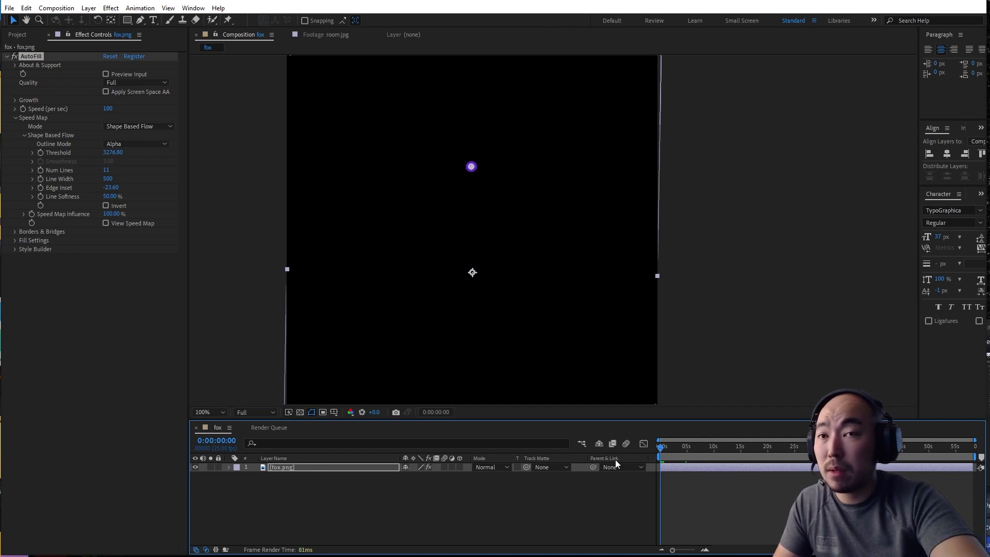
pyautogui.press('space')
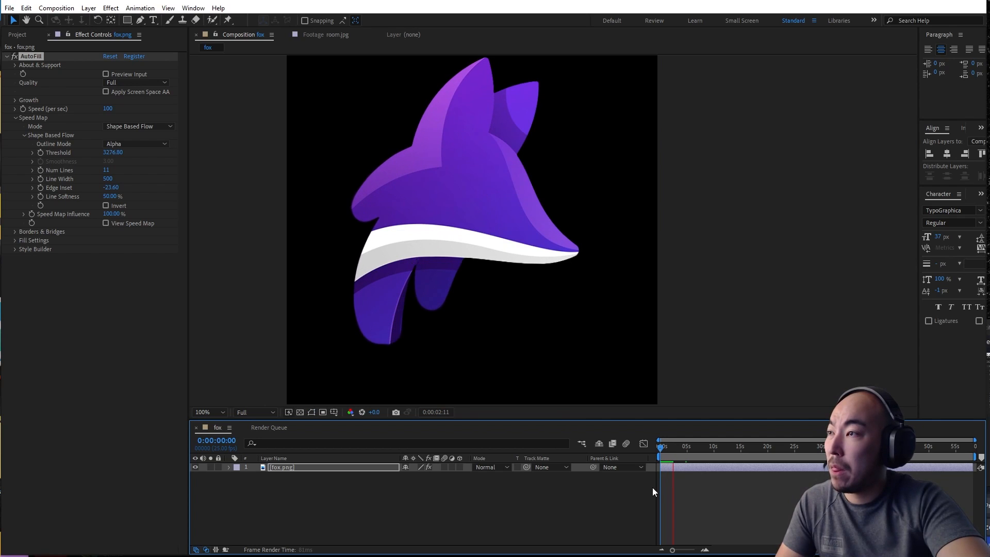
pyautogui.press('space')
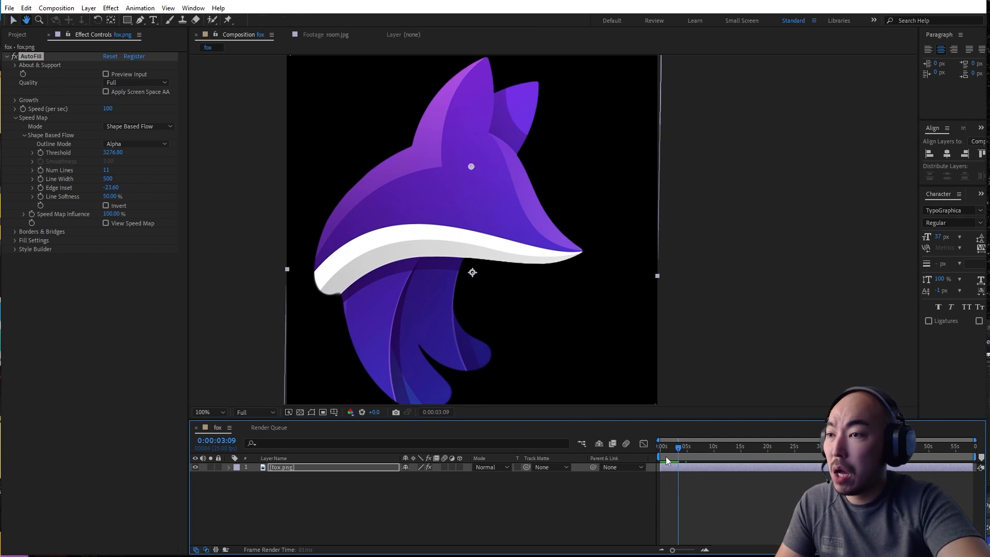
pyautogui.press('space')
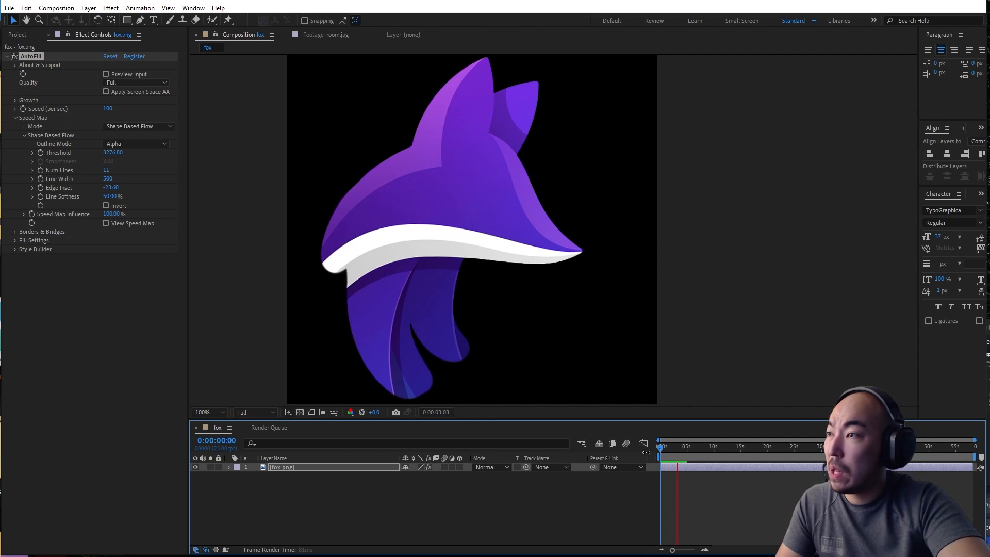
pyautogui.press('space')
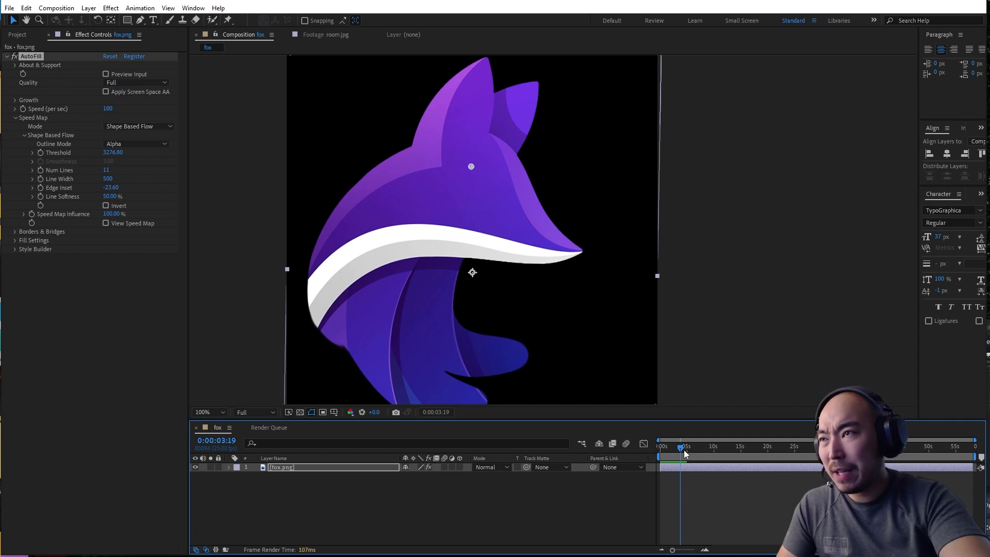
pyautogui.moveTo(678, 448); pyautogui.dragTo(667, 451)
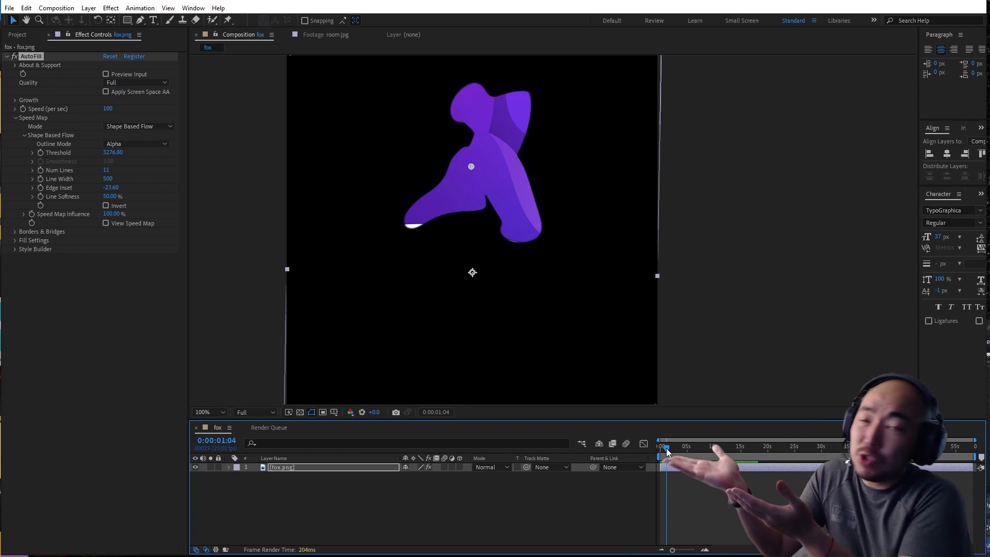
# Preview the fox's fill from 0:00:01:04, then again from the first frame.
pyautogui.press('space')
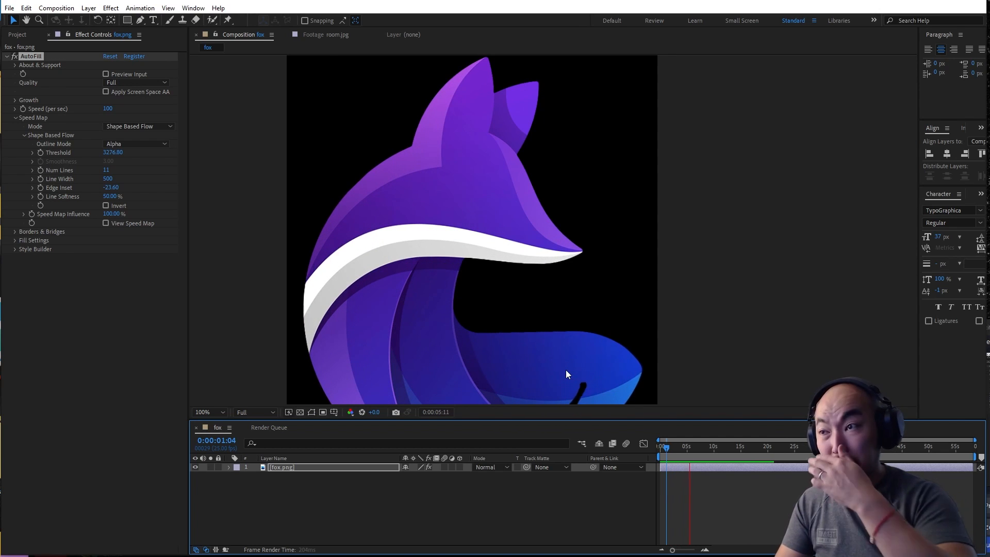
pyautogui.press('space')
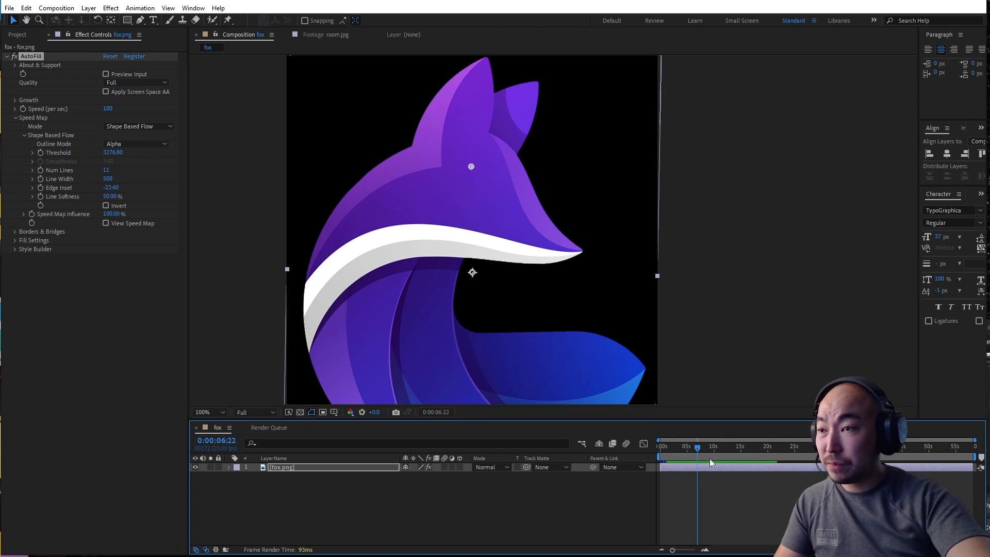
pyautogui.press('Home')
pyautogui.press('space')
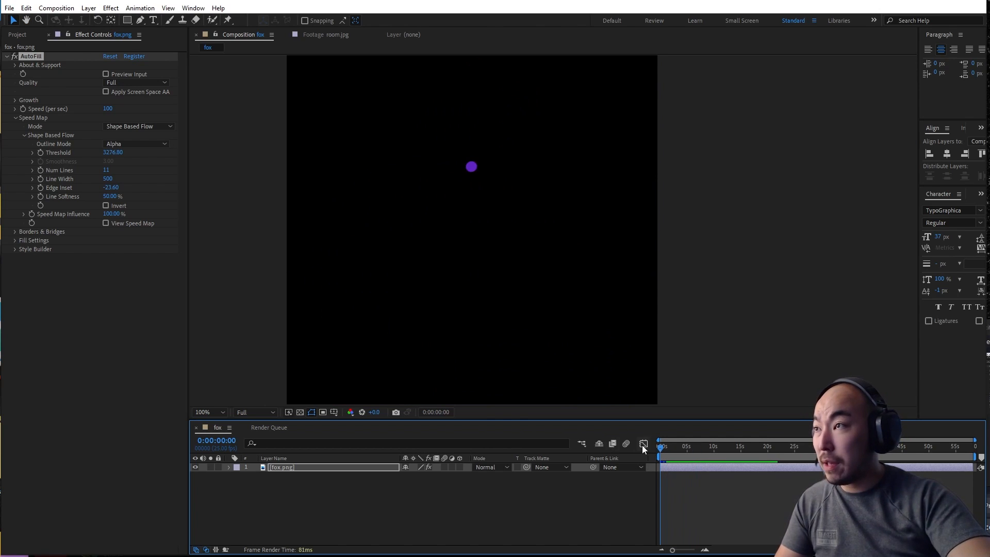
# Set Line Softness to 0% while viewing the speed map, then hide the map and preview the fill up to 0:00:03:14.
pyautogui.click(128, 224)
pyautogui.moveTo(110, 196); pyautogui.dragTo(74, 196)
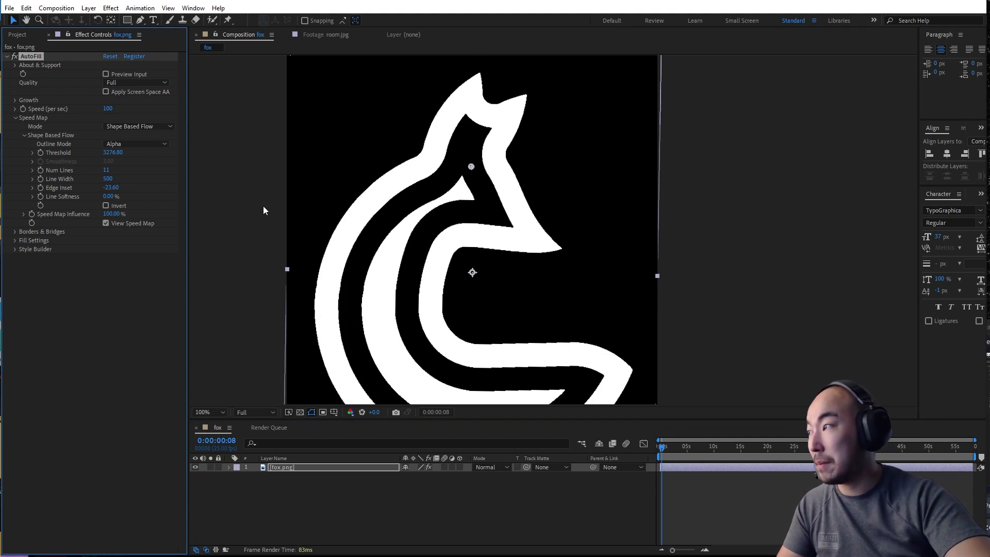
pyautogui.click(132, 227)
pyautogui.click(132, 224)
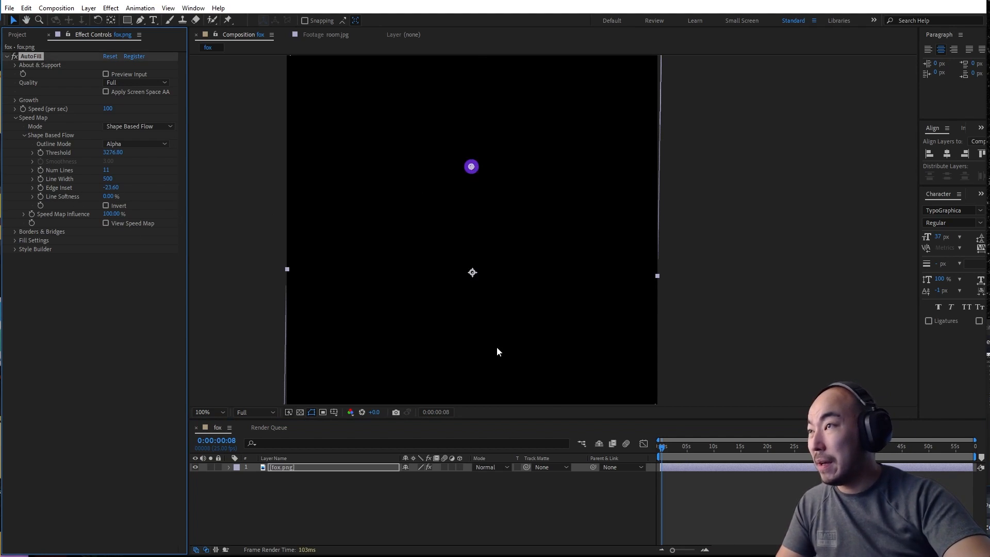
pyautogui.press('space')
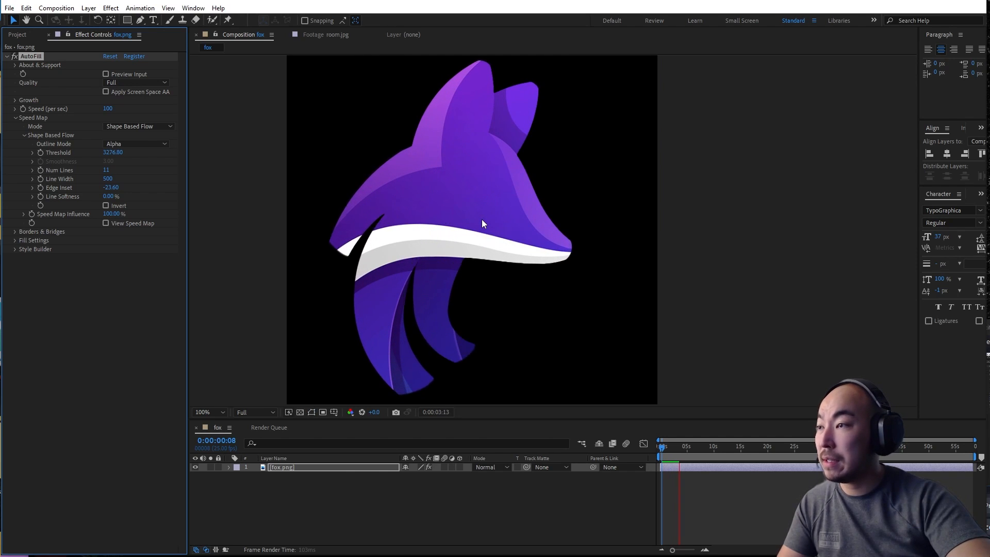
pyautogui.press('space')
# Examine the fill's advancing edges on the fox's tail up close at 0:00:03:14, then preview the rest of the fill.
pyautogui.moveTo(492, 319); pyautogui.dragTo(533, 174)
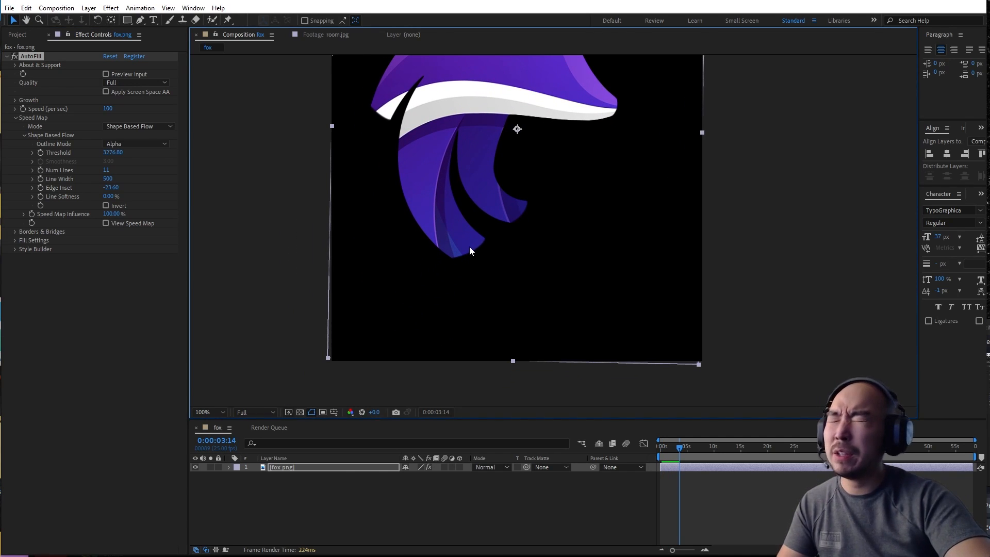
pyautogui.scroll(4, 438, 242)
pyautogui.moveTo(378, 243); pyautogui.dragTo(547, 230)
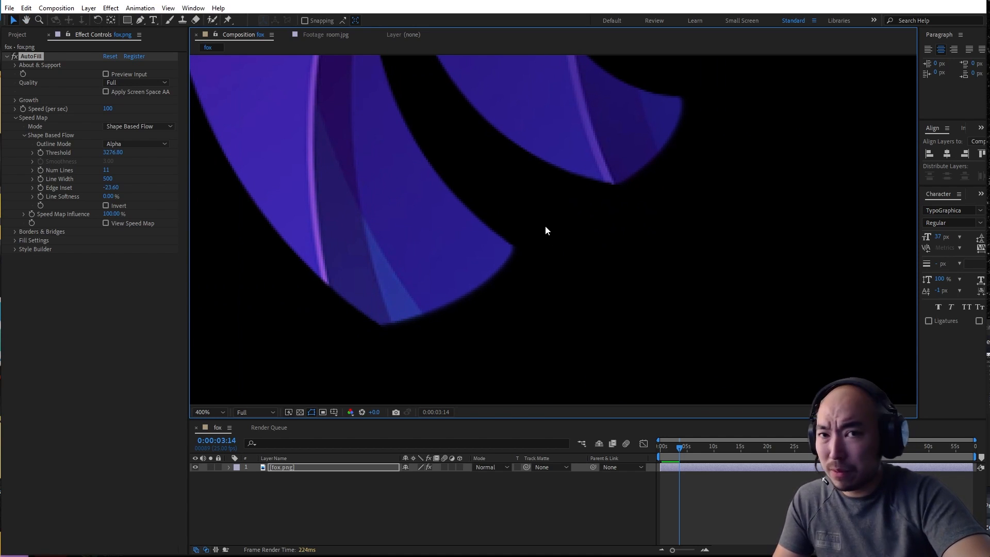
pyautogui.scroll(-3, 546, 230)
pyautogui.moveTo(537, 209); pyautogui.dragTo(572, 268)
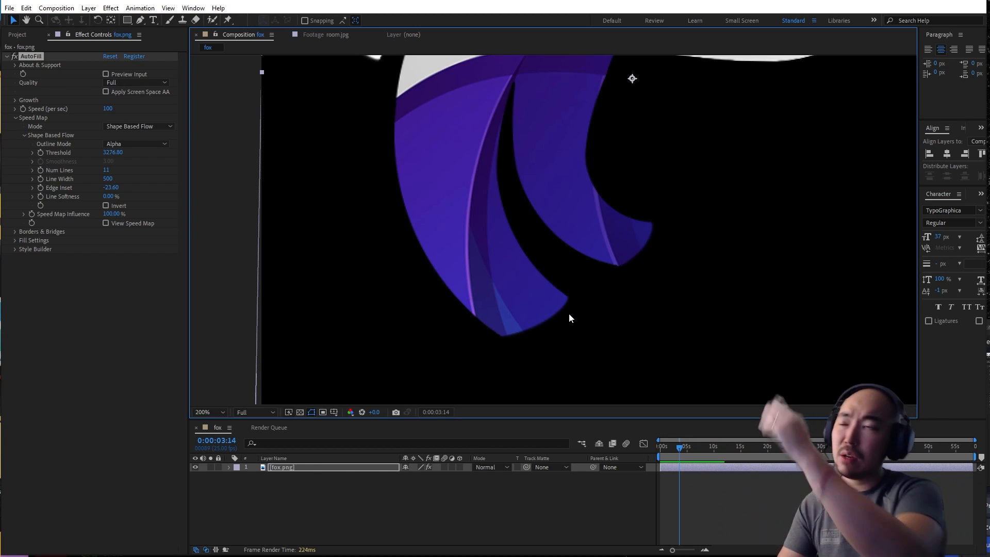
pyautogui.scroll(-1, 478, 264)
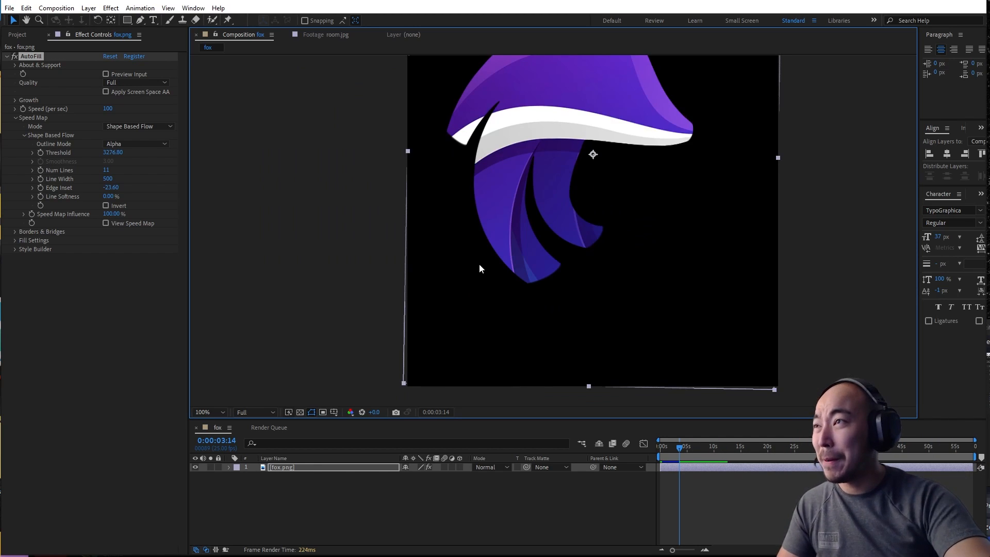
pyautogui.moveTo(521, 232); pyautogui.dragTo(514, 282)
pyautogui.press('space')
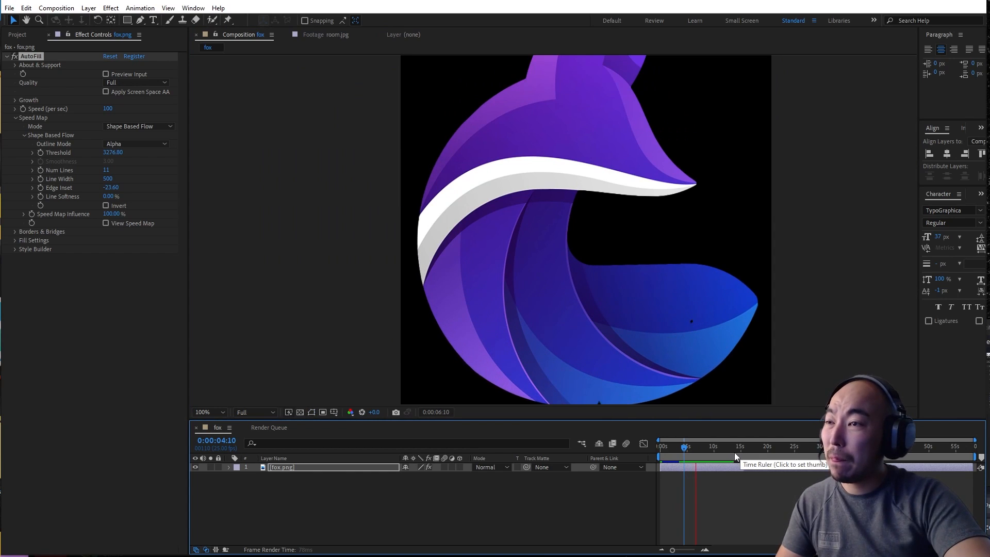
pyautogui.press('space')
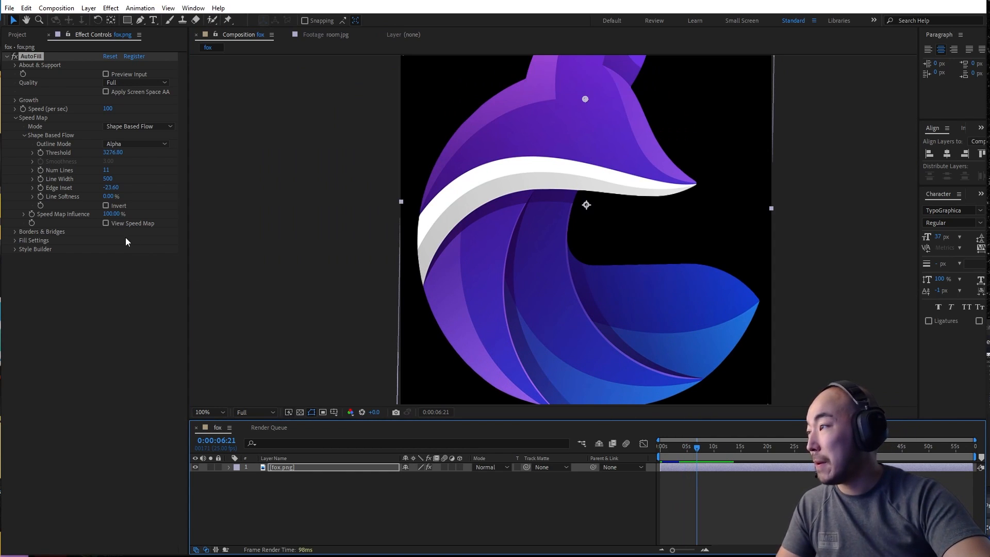
# Invert the Shape Based Flow lines and compare the speed map with the input image over the whole fox head.
pyautogui.click(105, 206)
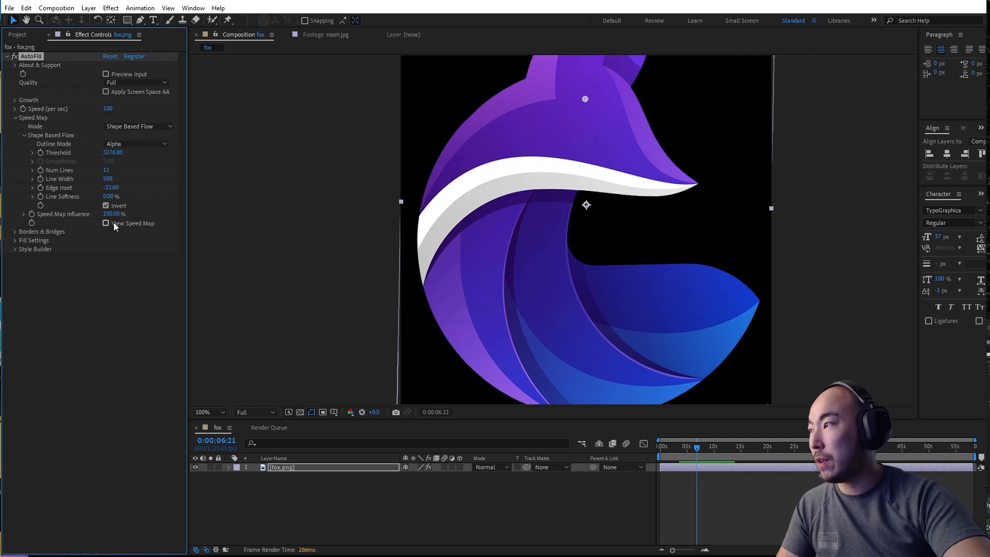
pyautogui.click(113, 223)
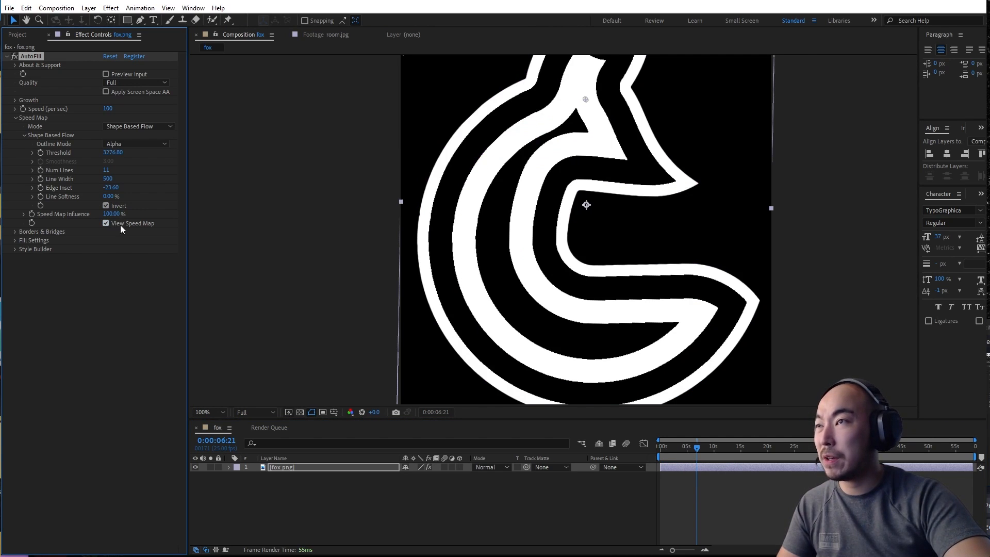
pyautogui.moveTo(589, 219); pyautogui.dragTo(586, 292)
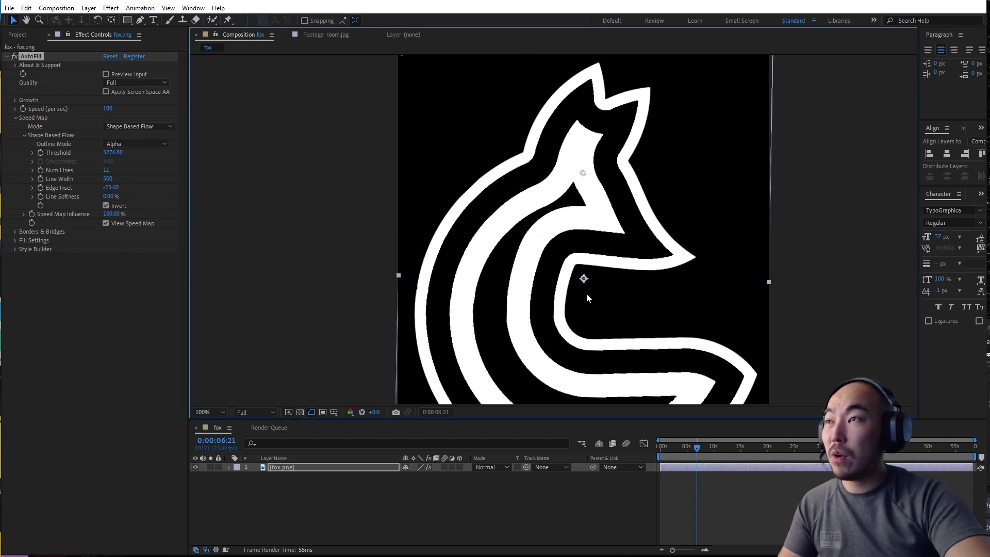
pyautogui.click(122, 74)
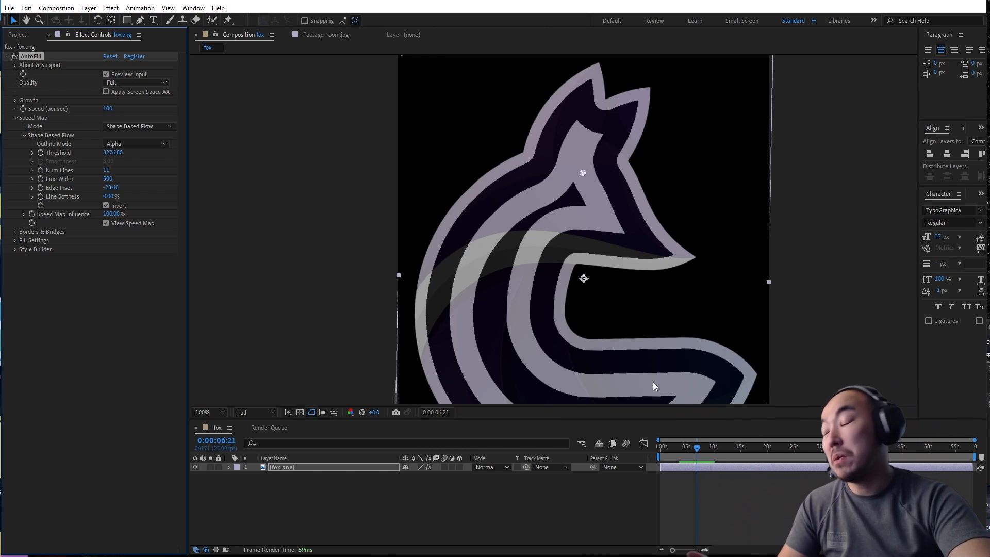
# Hide the speed map and preview the inverted fill from the first frame over the dimmed input image.
pyautogui.click(106, 223)
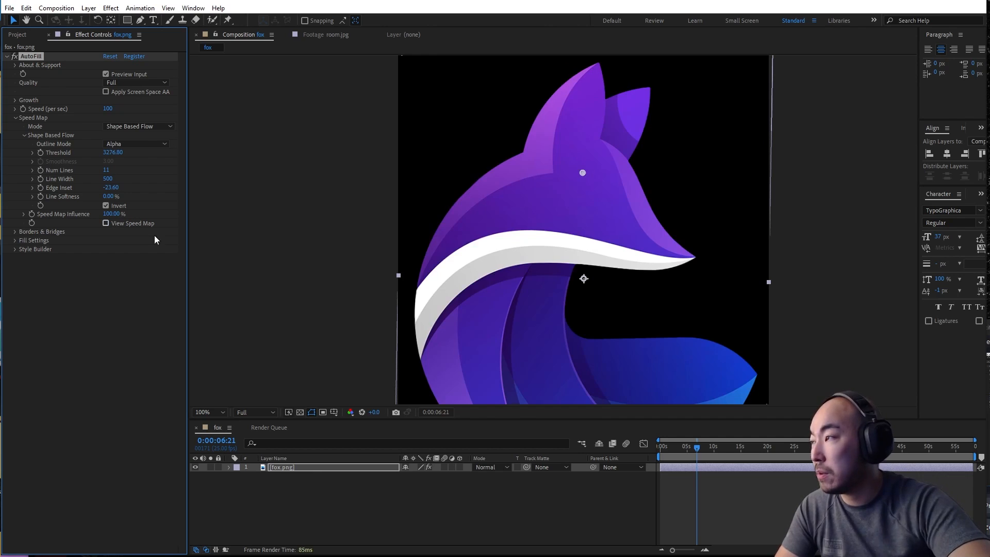
pyautogui.click(680, 459)
pyautogui.press('Home')
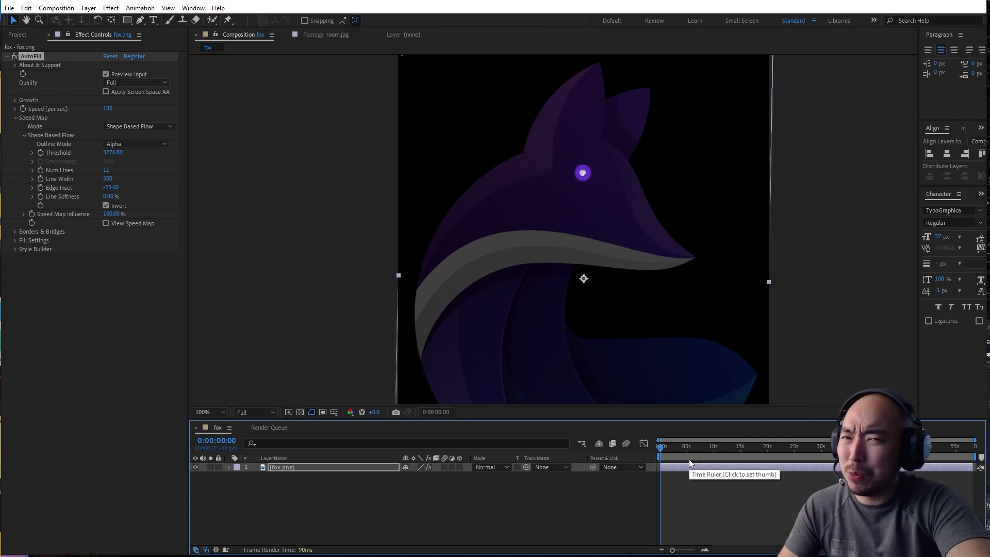
pyautogui.press('space')
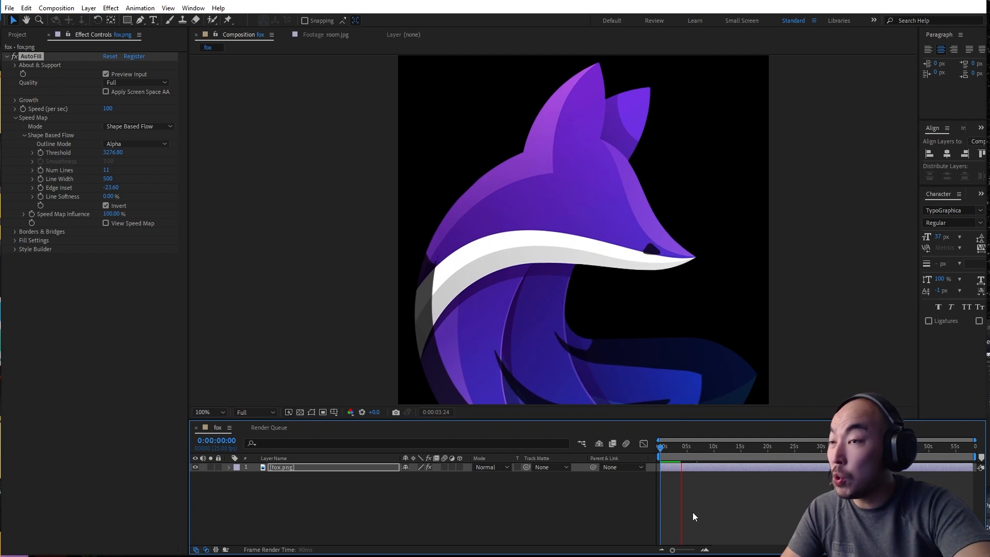
pyautogui.press('space')
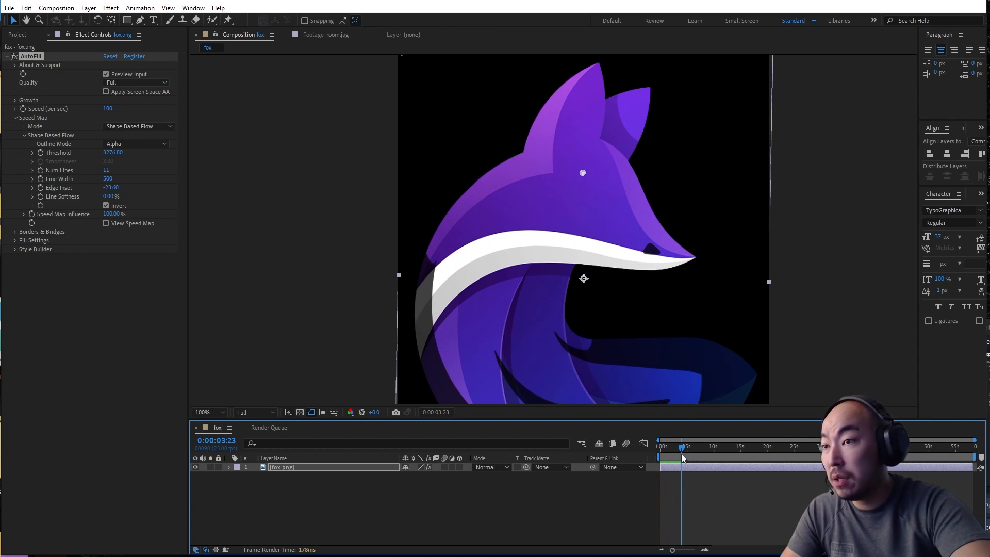
# Turn off the input preview, play the fill from the first frame and return to the start.
pyautogui.press('Home')
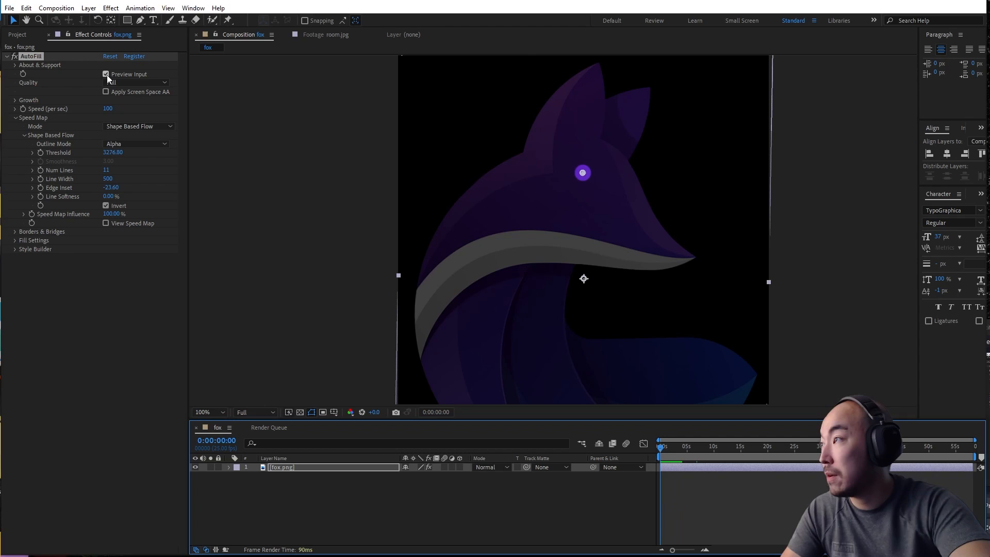
pyautogui.click(106, 75)
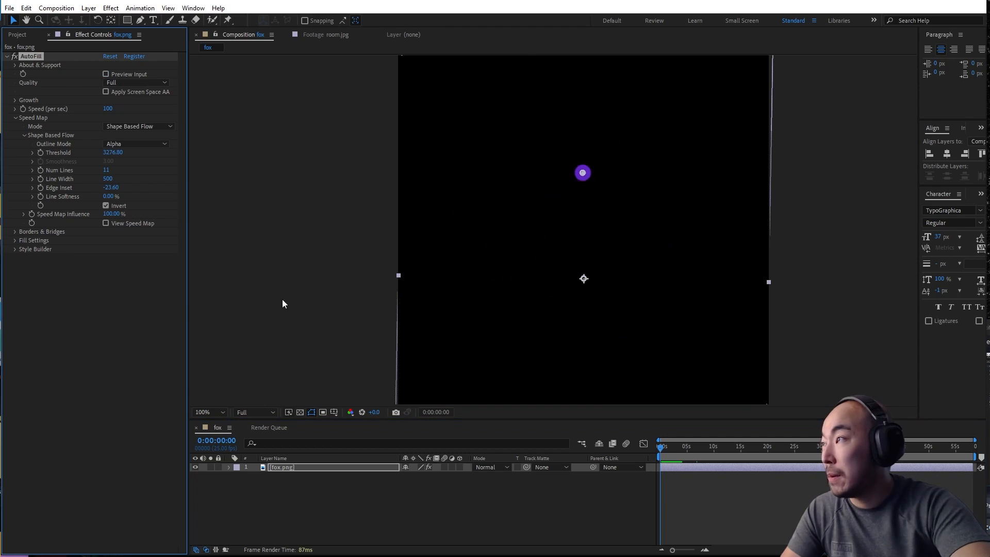
pyautogui.press('space')
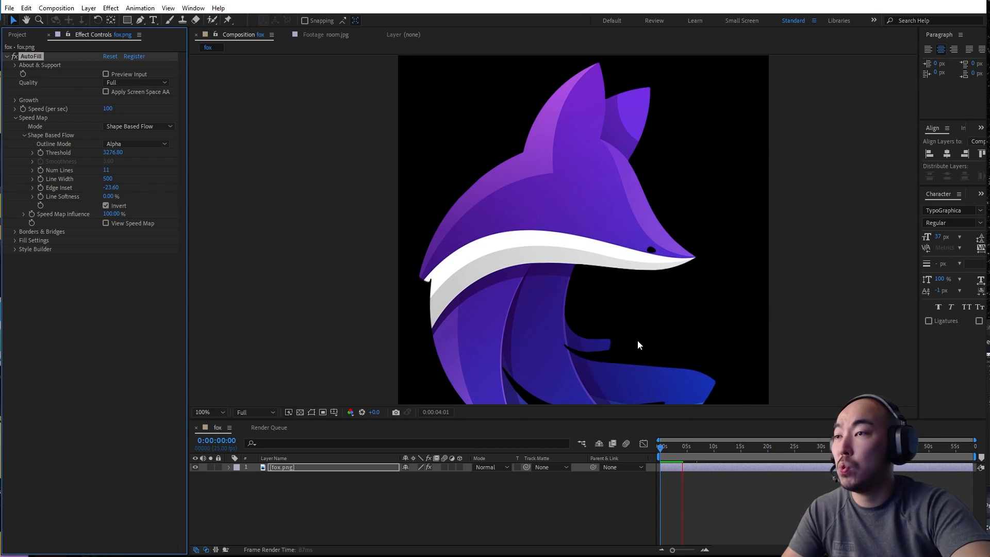
pyautogui.moveTo(635, 320); pyautogui.dragTo(632, 261)
pyautogui.click(660, 447)
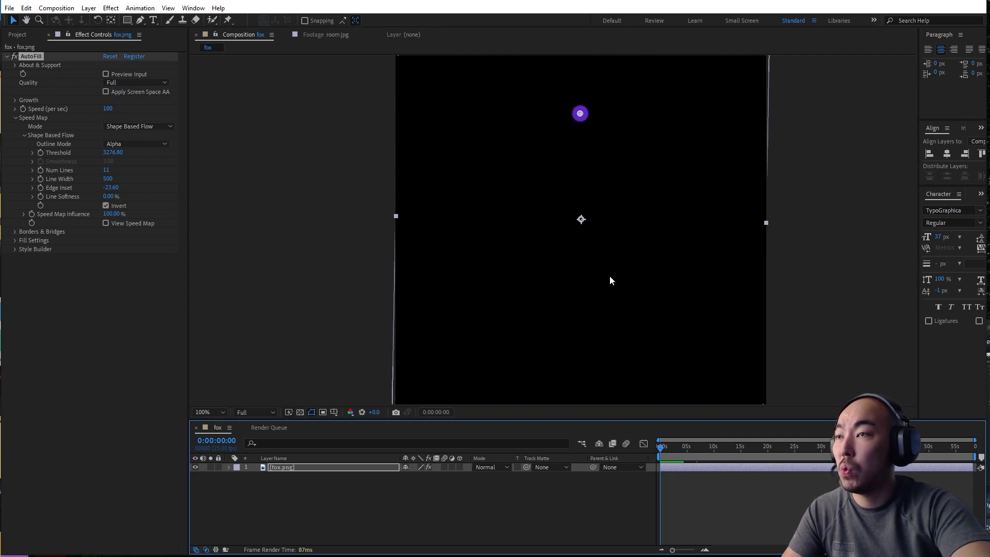
# Preview the fill with the whole fox fitted in view, then scrub to 0:00:03:23.
pyautogui.hotkey('shift', '/')
pyautogui.click(566, 517)
pyautogui.press('space')
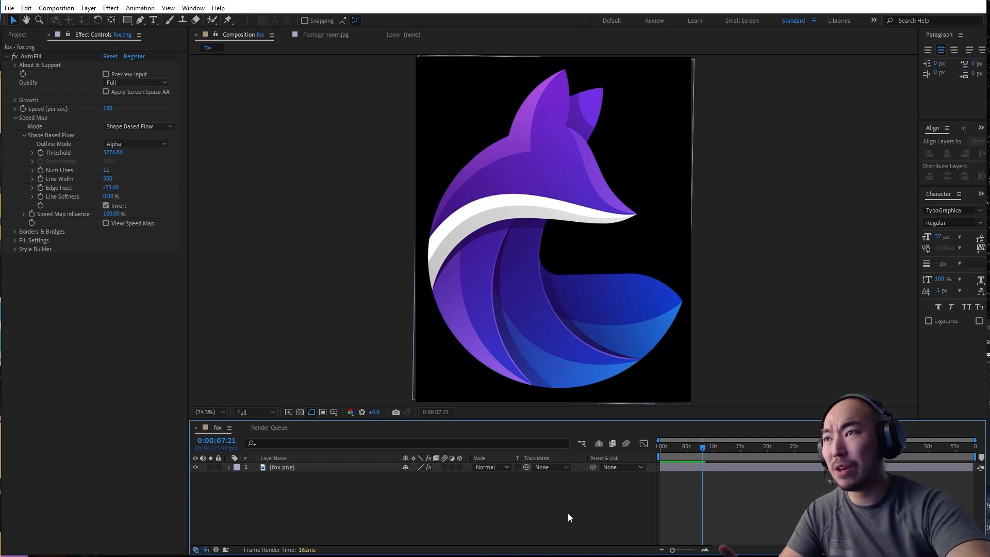
pyautogui.click(670, 447)
pyautogui.moveTo(670, 447); pyautogui.dragTo(681, 451)
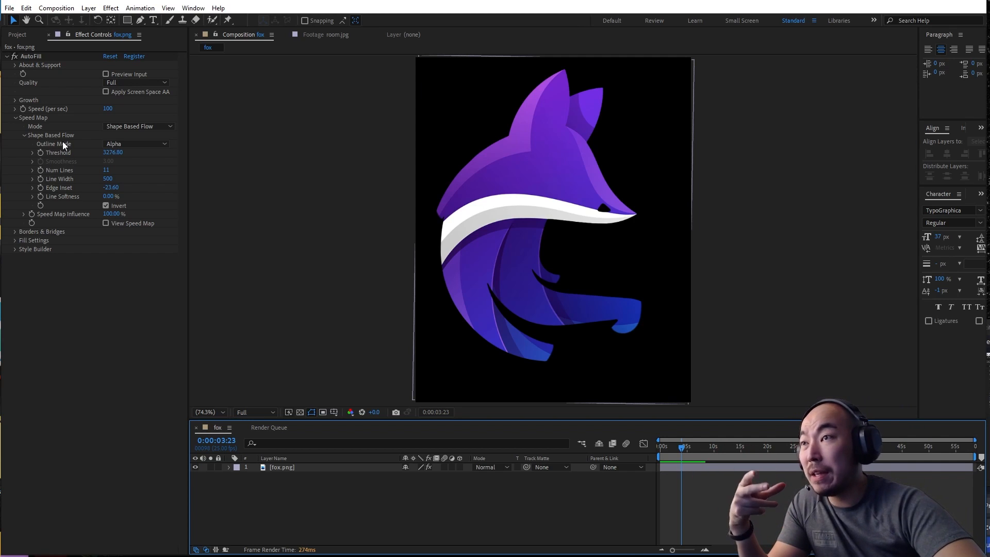
# Set the Shape Based Flow Outline Mode to Edges and show its speed map.
pyautogui.click(140, 142)
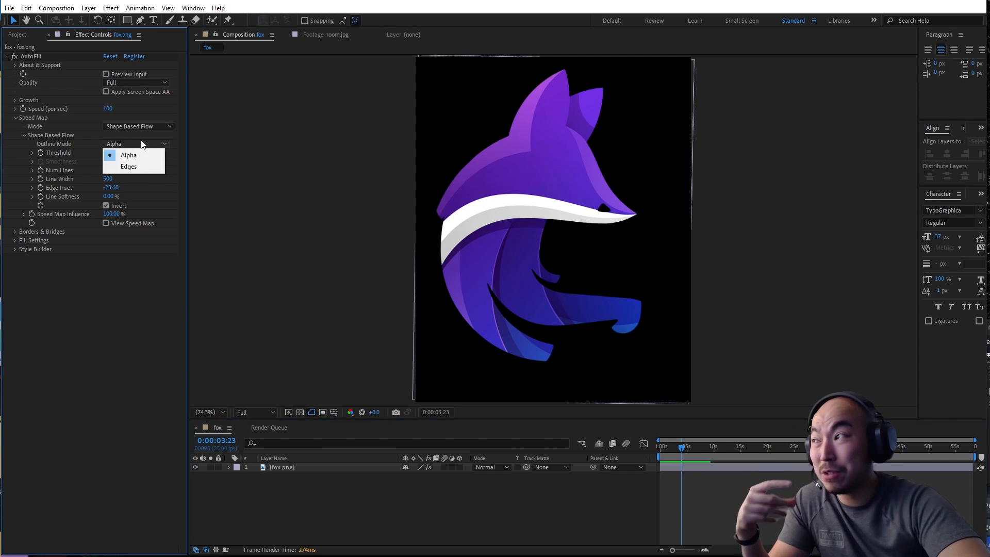
pyautogui.click(148, 166)
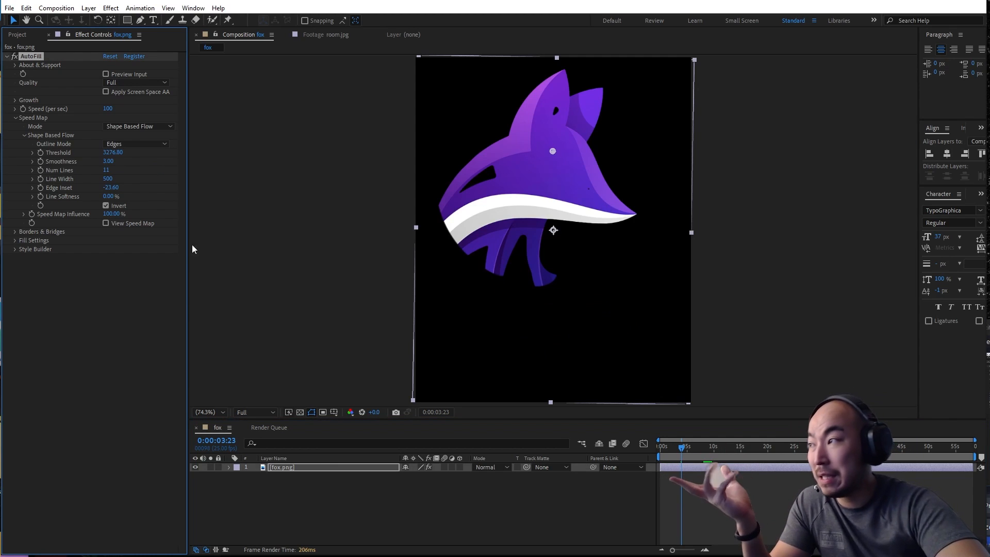
pyautogui.click(106, 223)
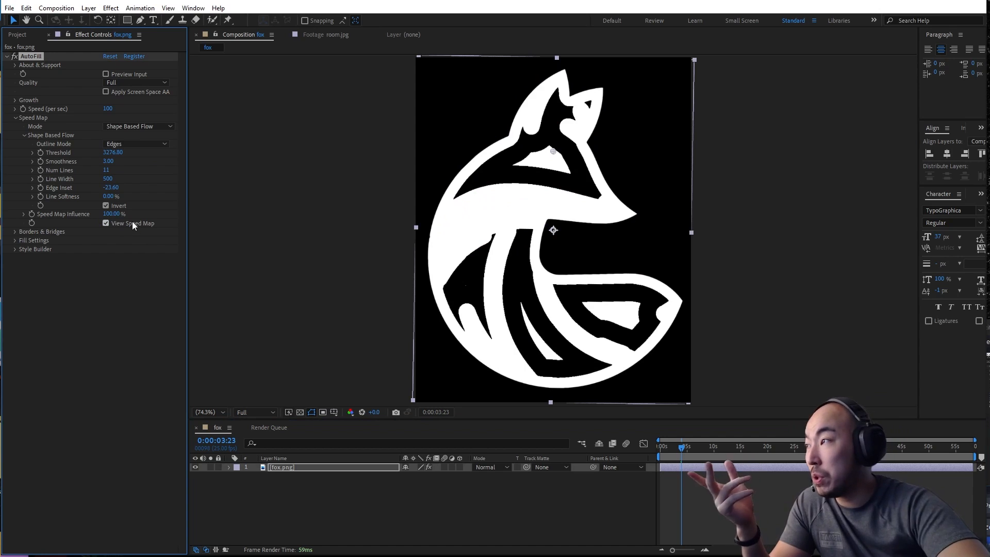
# Reset the AutoFill effect to its defaults, then set Outline Mode to Edges with the speed map shown.
pyautogui.click(109, 57)
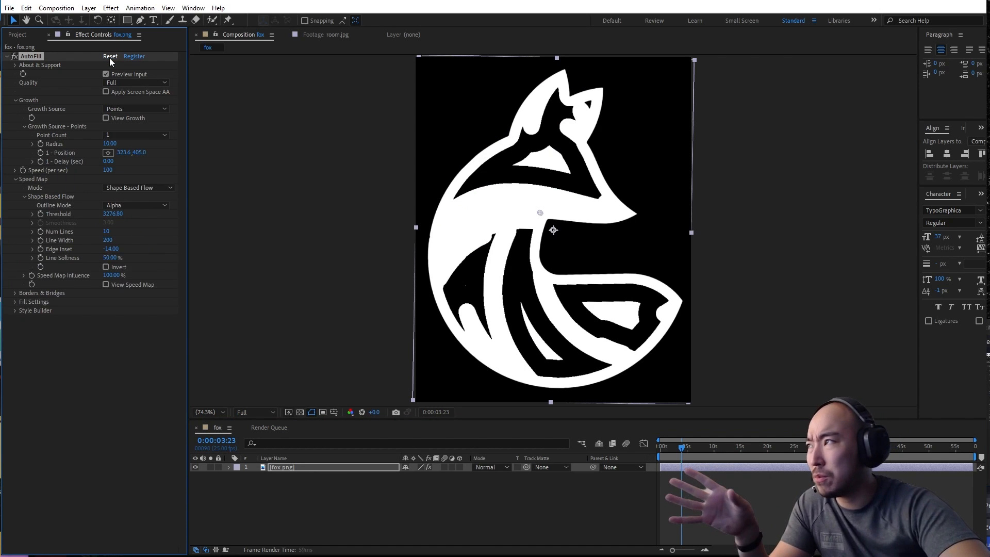
pyautogui.click(16, 100)
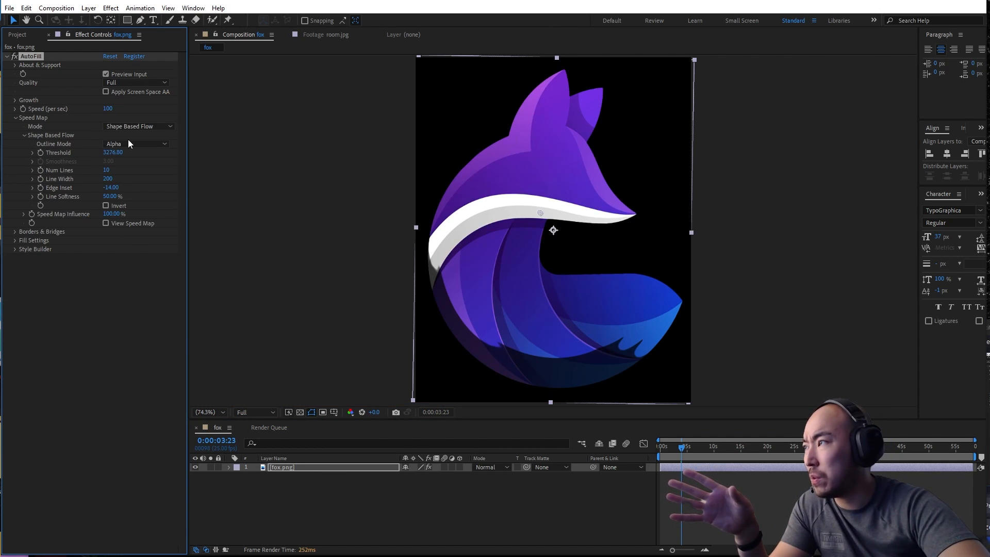
pyautogui.click(144, 144)
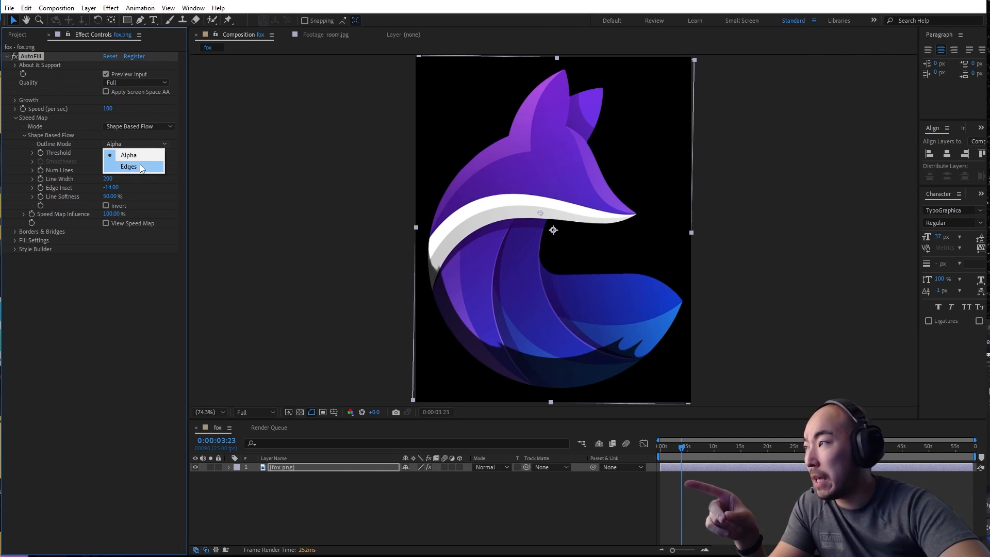
pyautogui.click(129, 166)
pyautogui.click(137, 222)
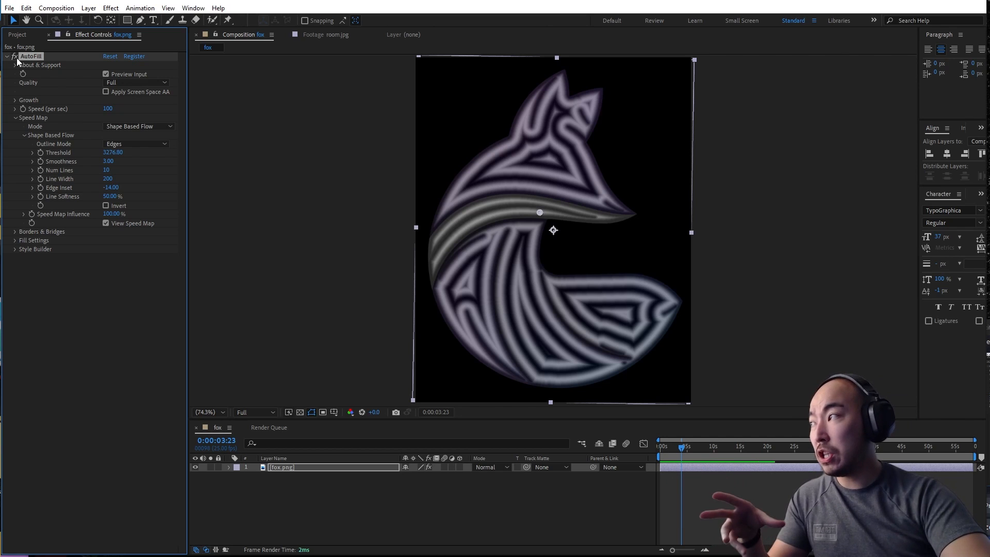
# Compare the Shape Based Flow outline modes by switching Outline Mode to Alpha and back to Edges.
pyautogui.click(137, 146)
pyautogui.click(138, 157)
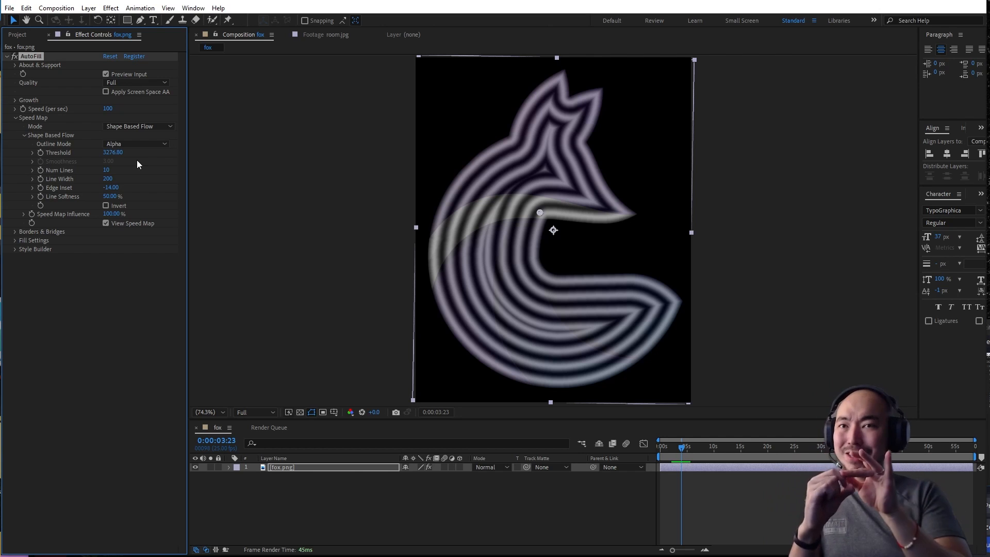
pyautogui.click(152, 144)
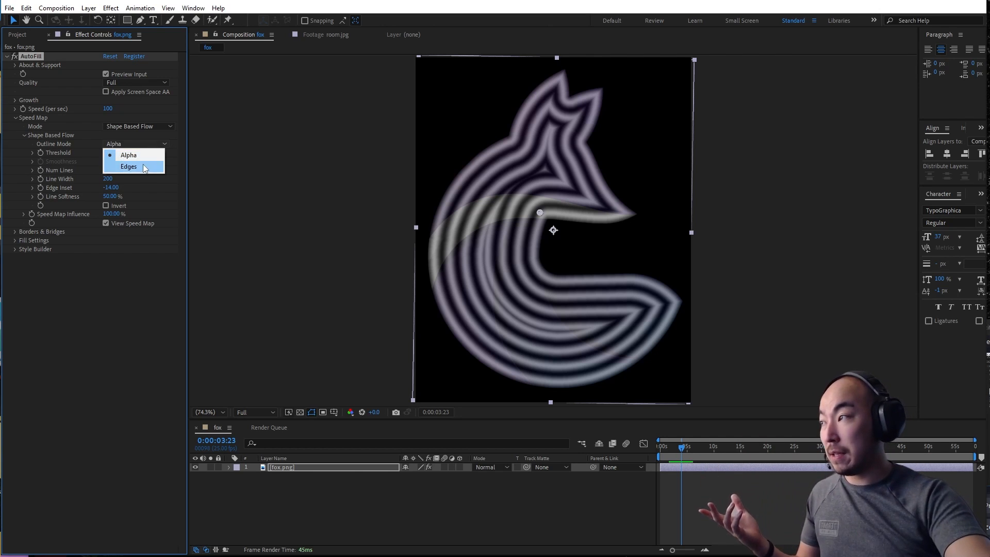
pyautogui.click(142, 166)
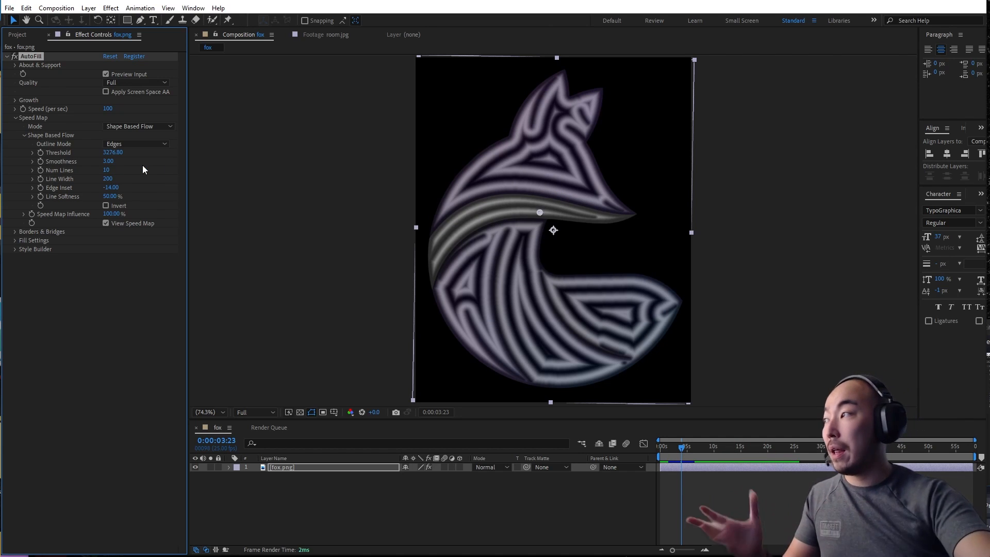
# Disable the AutoFill effect and apply the Find Edges effect to the fox layer.
pyautogui.click(15, 56)
pyautogui.hotkey('ctrl', 'space')
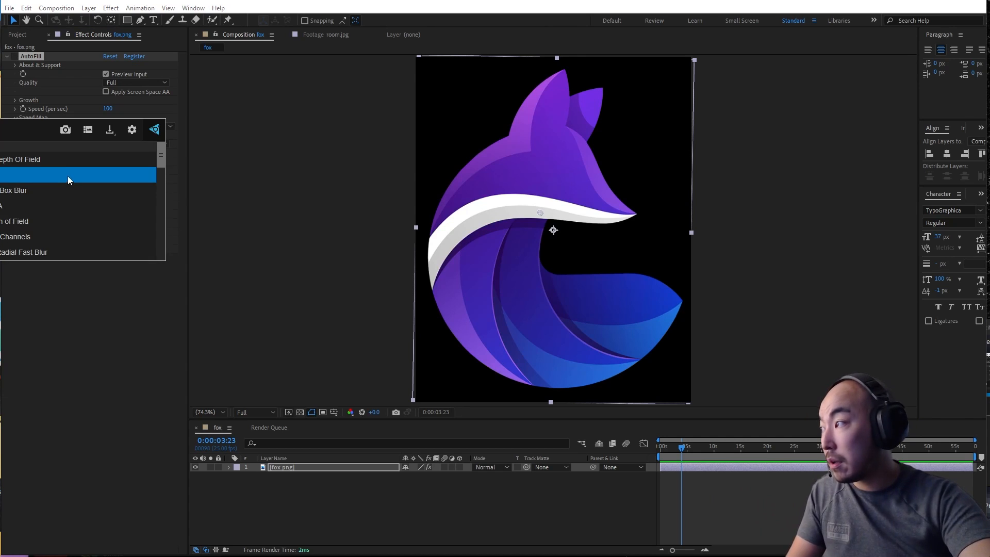
pyautogui.write('fin')
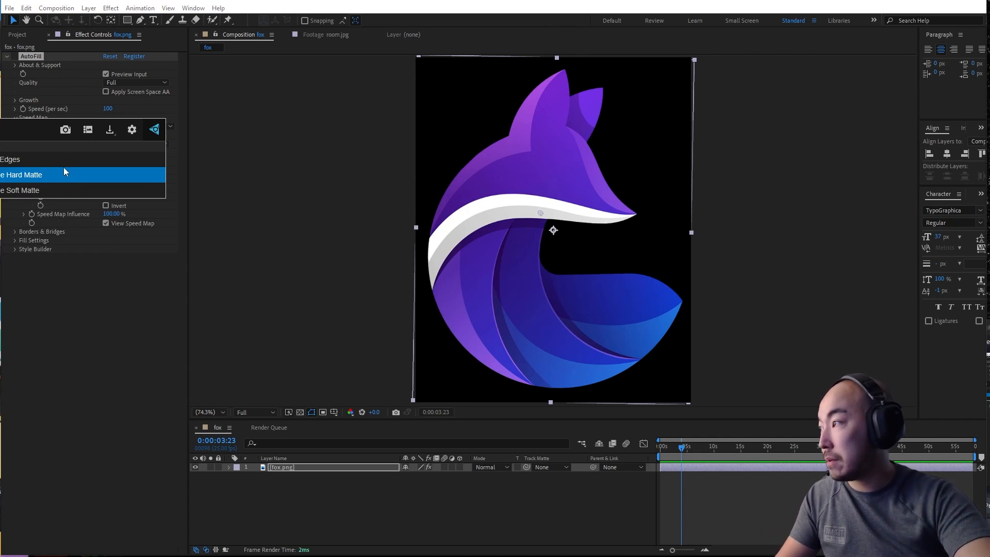
pyautogui.click(64, 164)
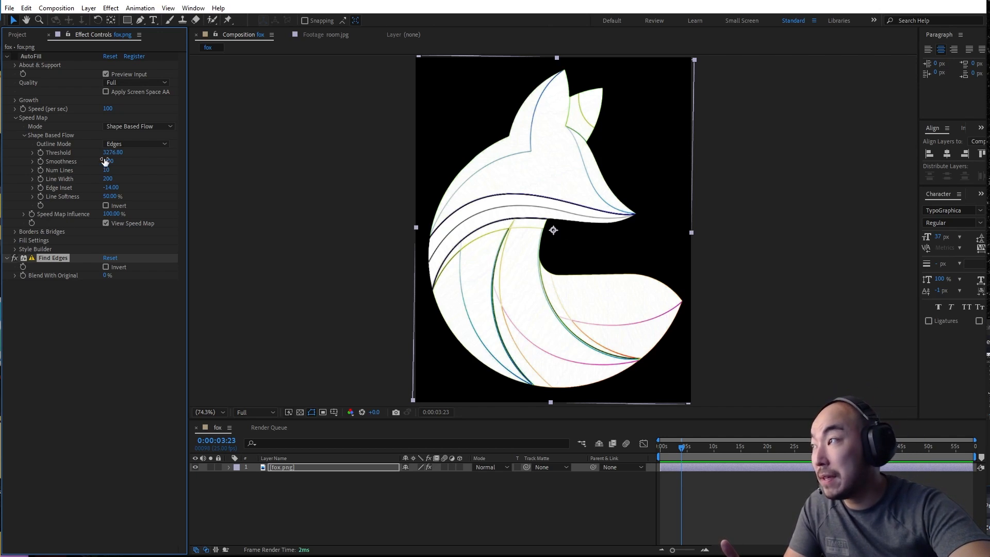
# Disable and delete the Find Edges effect, then re-enable AutoFill on the fox layer.
pyautogui.click(15, 258)
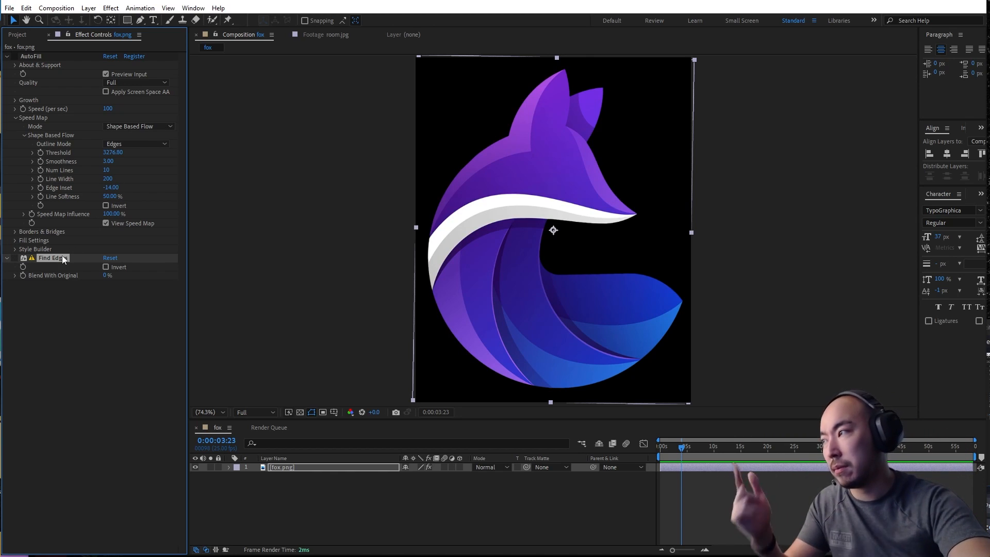
pyautogui.press('Delete')
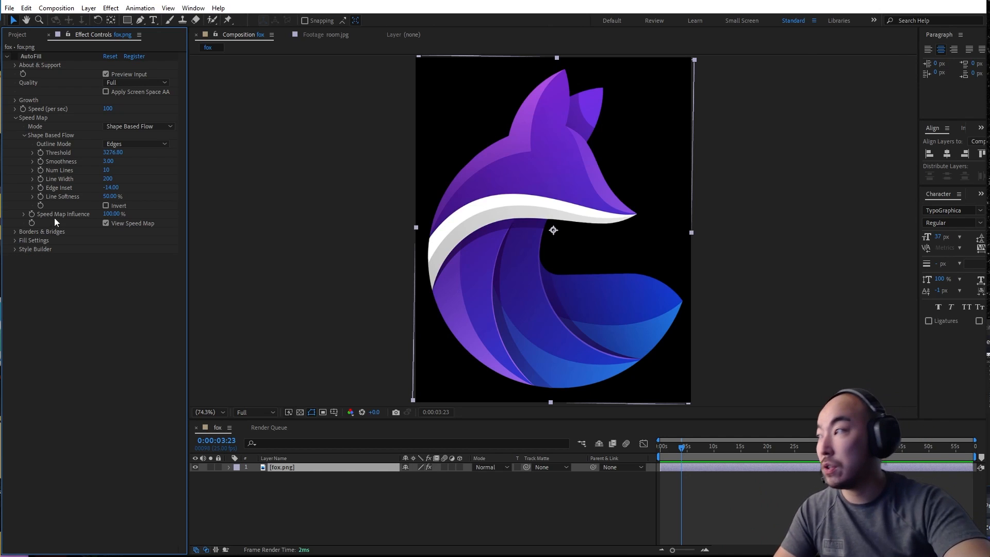
pyautogui.click(15, 56)
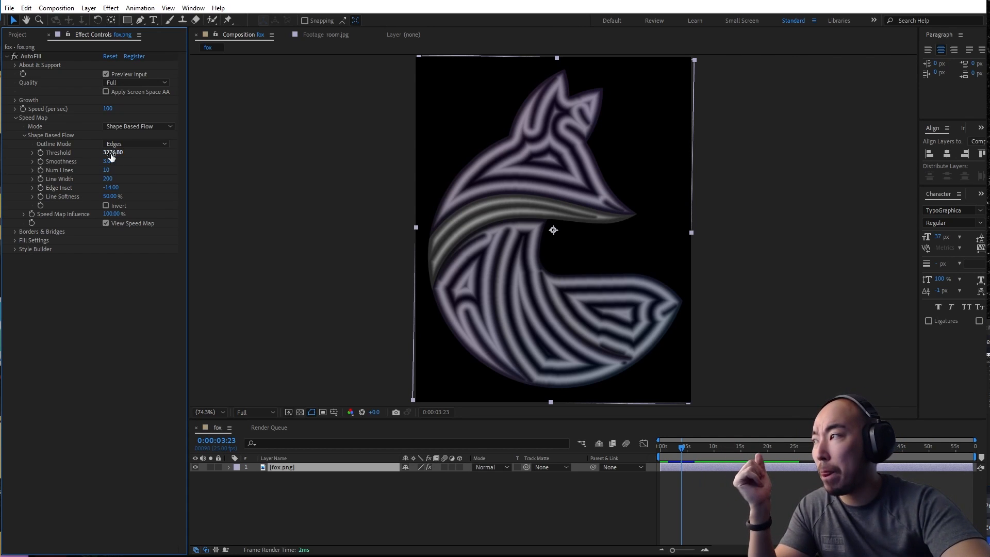
# Try a very low and the 32768 Threshold for the edge outlines, then set it to 16384.
pyautogui.moveTo(112, 155)
pyautogui.mouseDown()
pyautogui.moveTo(96, 155)
pyautogui.moveTo(141, 153)
pyautogui.moveTo(87, 157)
pyautogui.mouseUp()
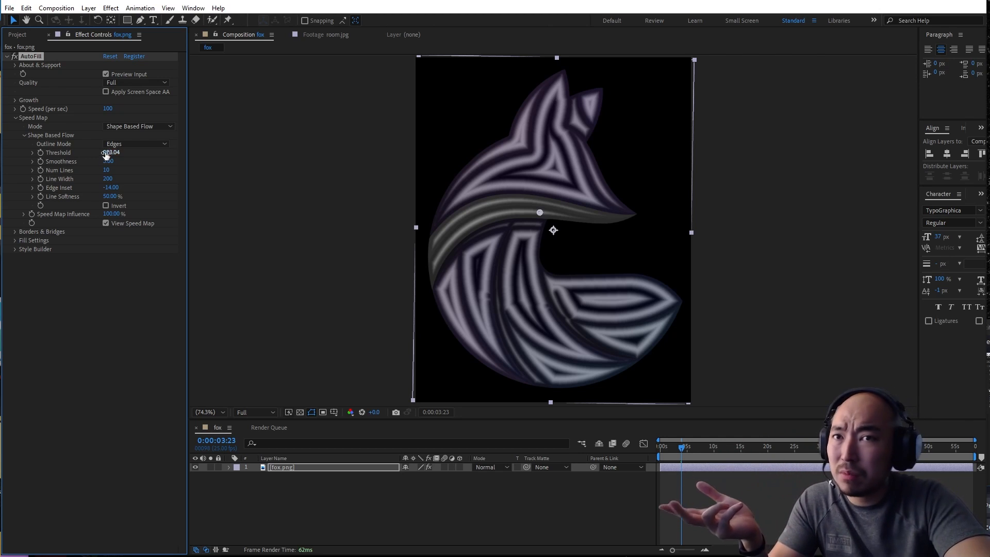
pyautogui.moveTo(108, 152); pyautogui.dragTo(357, 156)
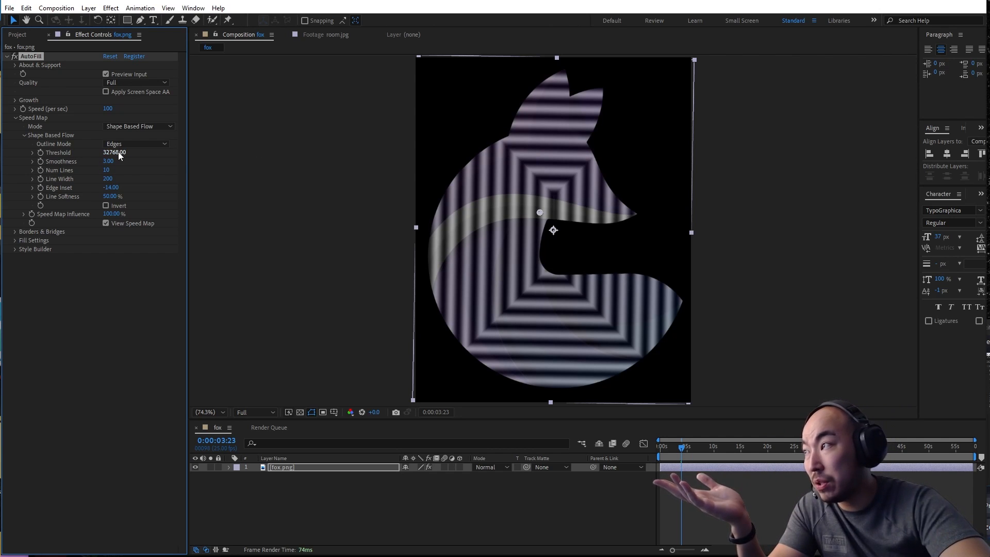
pyautogui.write('16384')
pyautogui.press('Return')
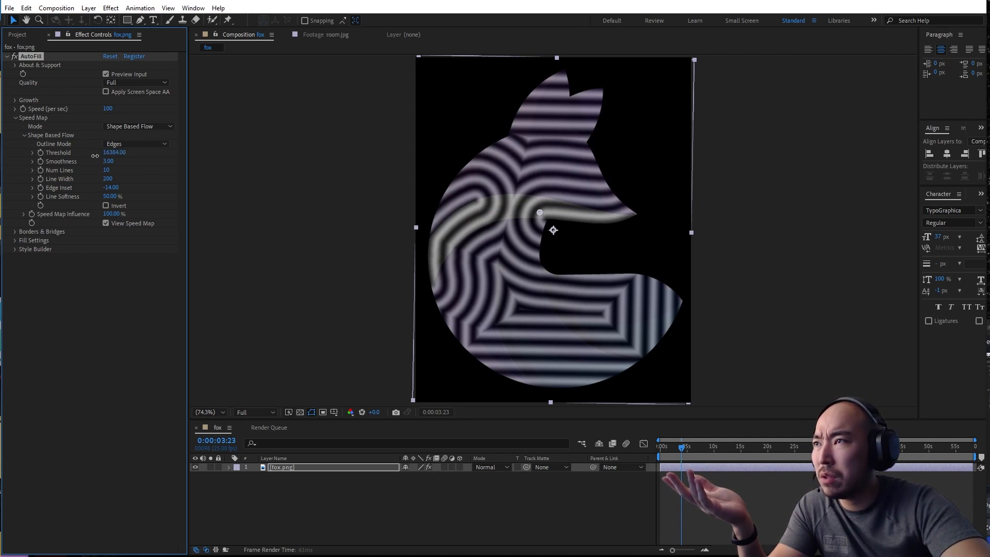
# Gradually lower the Shape Based Flow Threshold to 655.36.
pyautogui.moveTo(95, 156); pyautogui.dragTo(82, 156)
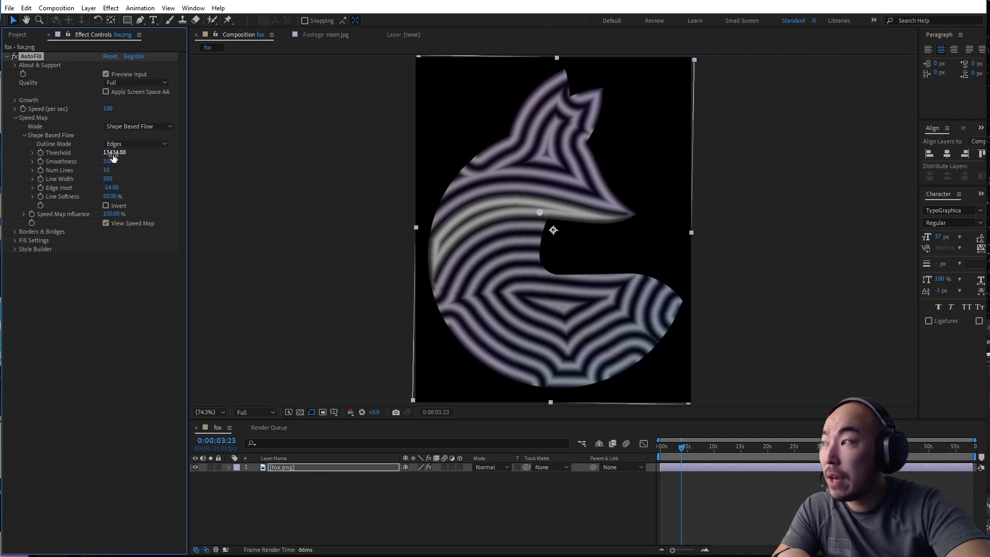
pyautogui.moveTo(110, 153); pyautogui.dragTo(102, 154)
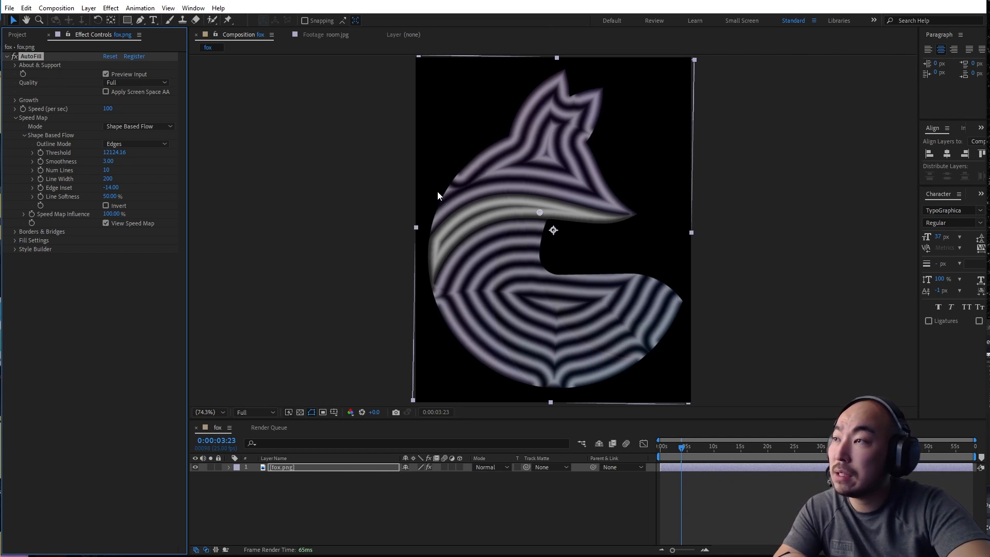
pyautogui.moveTo(109, 154); pyautogui.dragTo(96, 156)
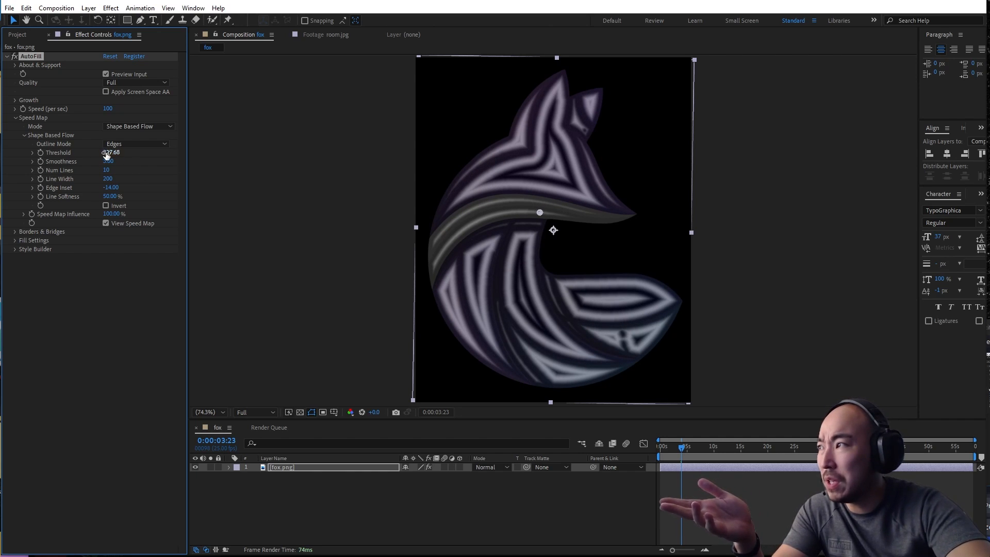
pyautogui.moveTo(106, 152); pyautogui.dragTo(108, 154)
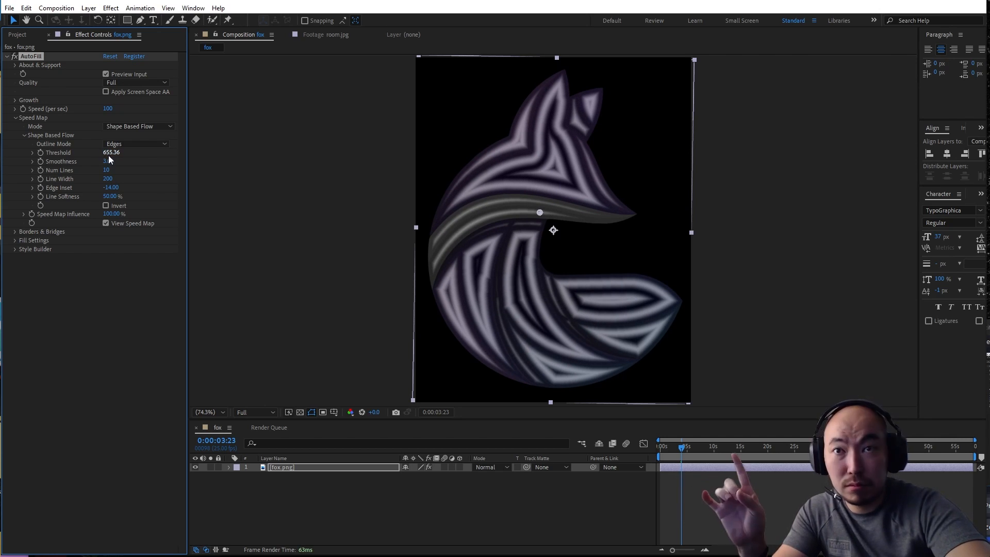
# Hide the speed map and preview the fill from the first frame, stopping at 0:00:00:23.
pyautogui.click(131, 224)
pyautogui.moveTo(682, 447); pyautogui.dragTo(601, 456)
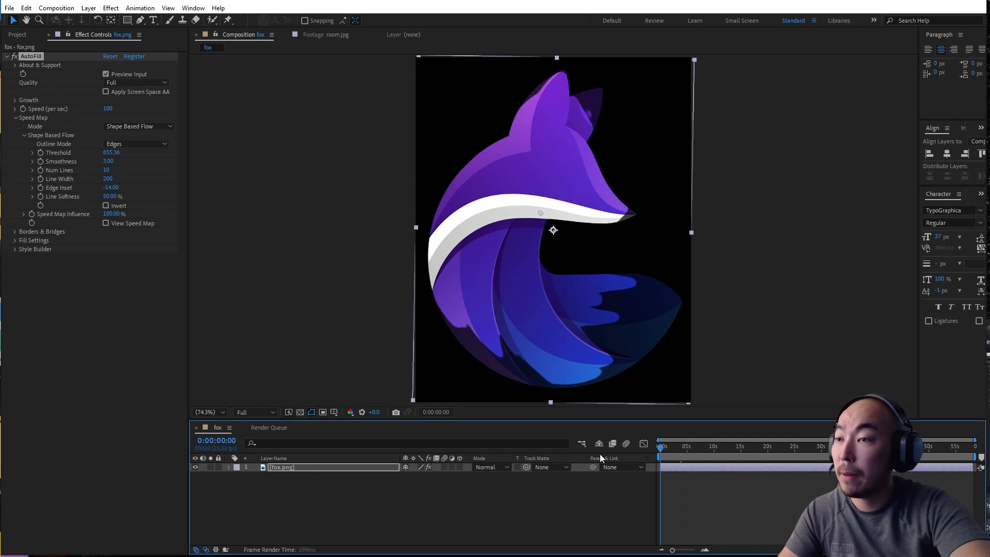
pyautogui.press('space')
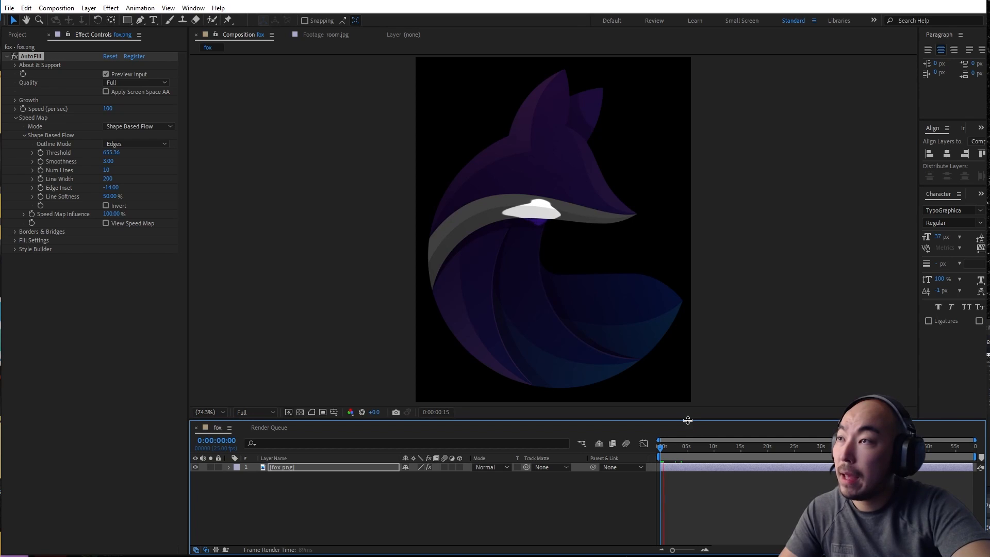
pyautogui.press('space')
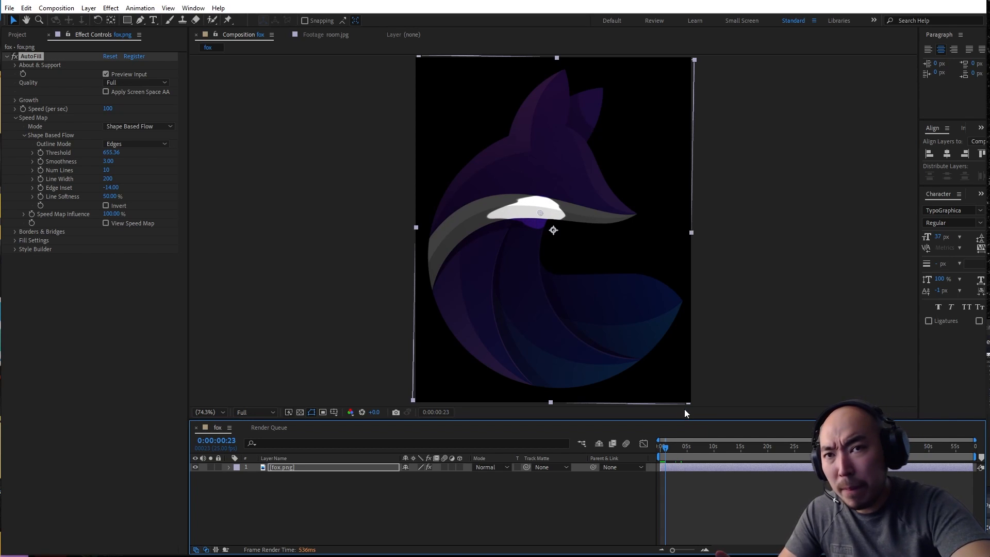
# Capture the fox area as a screen snip and sketch four curved yellow lines along the head and body.
pyautogui.press('F1')
pyautogui.moveTo(380, 75); pyautogui.dragTo(755, 413)
pyautogui.click(577, 426)
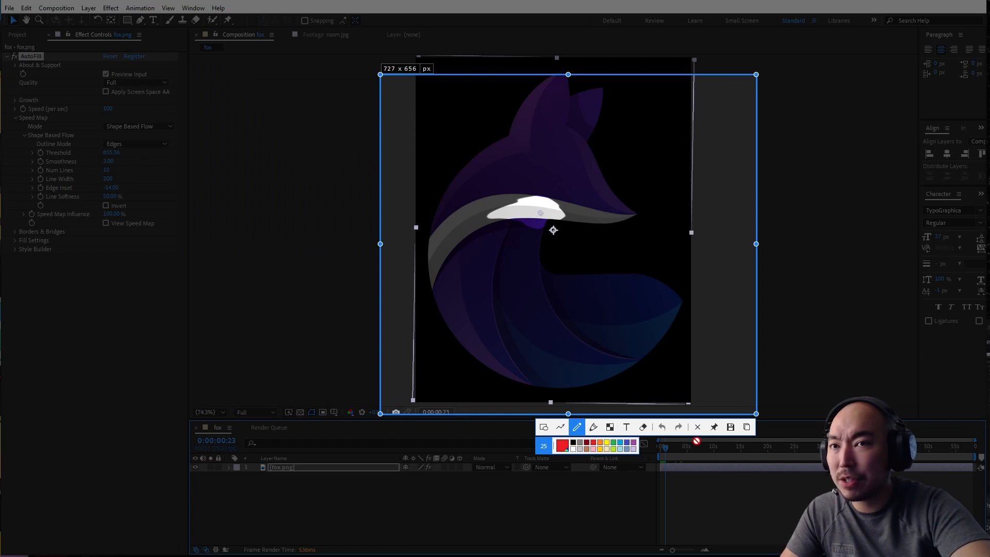
pyautogui.click(607, 442)
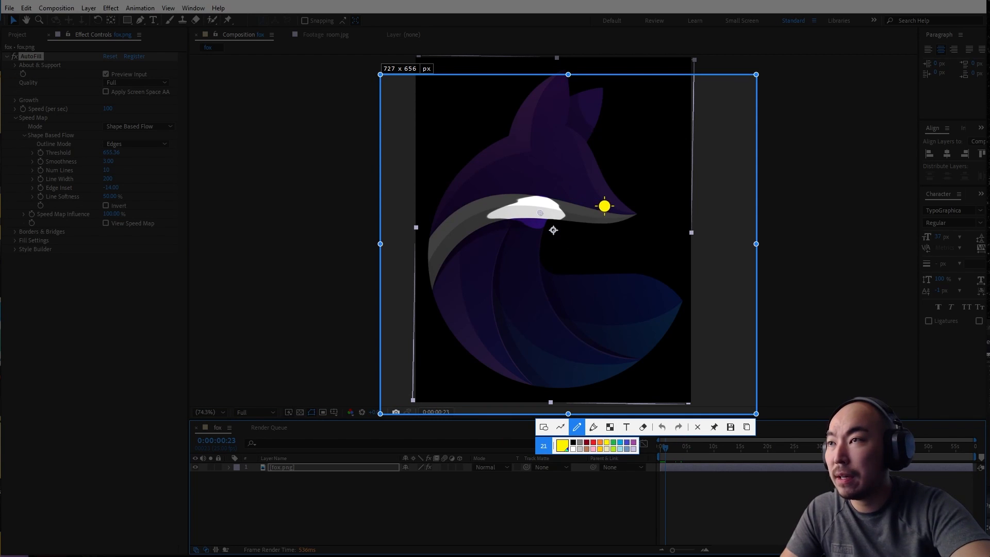
pyautogui.moveTo(606, 208)
pyautogui.mouseDown()
pyautogui.moveTo(536, 196)
pyautogui.moveTo(472, 238)
pyautogui.moveTo(500, 295)
pyautogui.moveTo(613, 314)
pyautogui.mouseUp()
pyautogui.moveTo(572, 182)
pyautogui.mouseDown()
pyautogui.moveTo(541, 207)
pyautogui.moveTo(523, 282)
pyautogui.moveTo(614, 343)
pyautogui.mouseUp()
pyautogui.moveTo(540, 149)
pyautogui.mouseDown()
pyautogui.moveTo(475, 211)
pyautogui.moveTo(471, 261)
pyautogui.moveTo(516, 335)
pyautogui.moveTo(580, 355)
pyautogui.mouseUp()
pyautogui.moveTo(522, 140)
pyautogui.mouseDown()
pyautogui.moveTo(478, 176)
pyautogui.moveTo(468, 331)
pyautogui.moveTo(567, 384)
pyautogui.mouseUp()
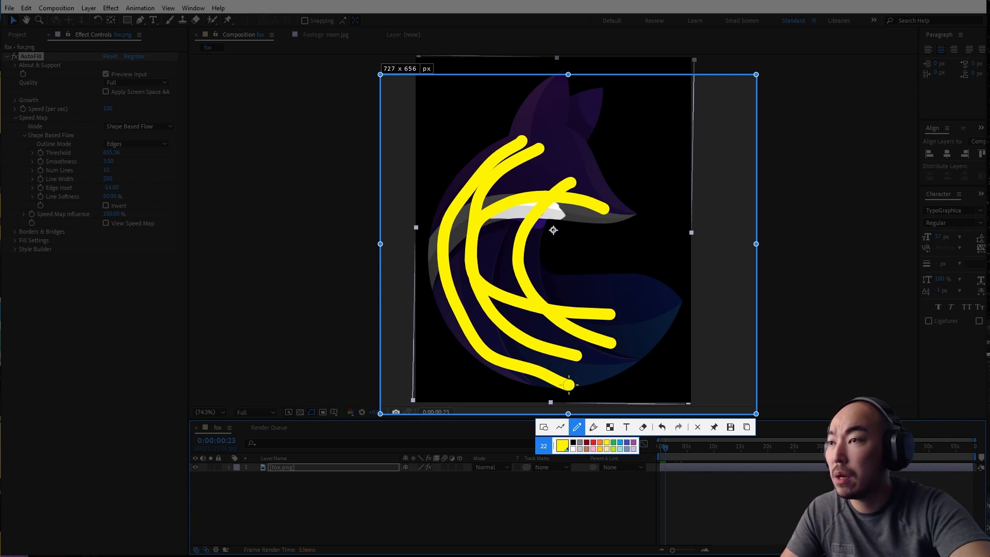
# Undo the yellow strokes on the snip, including one more trial curve along the fox's inner body.
pyautogui.hotkey('ctrl', 'z')
pyautogui.hotkey('ctrl', 'z')
pyautogui.hotkey('ctrl', 'z')
pyautogui.hotkey('ctrl', 'z')
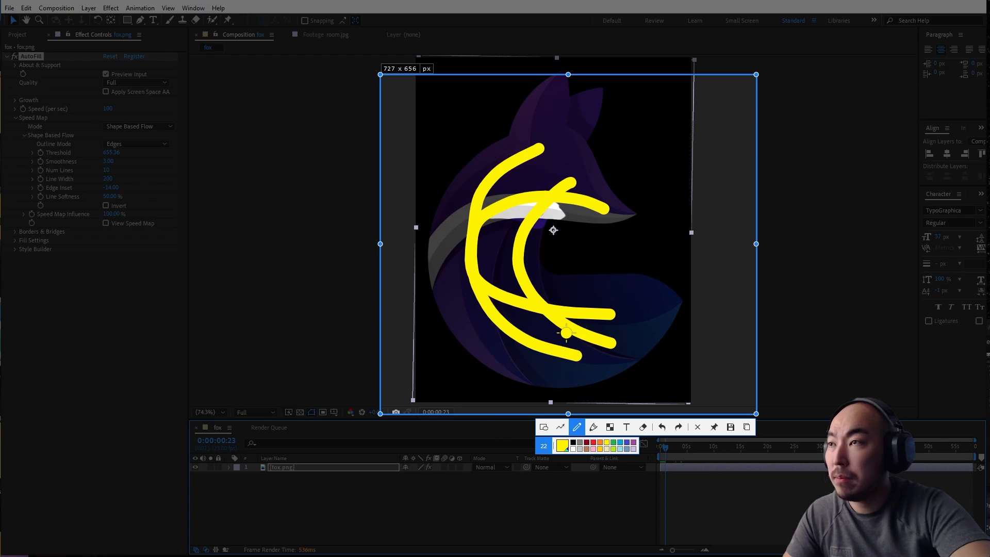
pyautogui.moveTo(536, 223)
pyautogui.mouseDown()
pyautogui.moveTo(525, 252)
pyautogui.moveTo(547, 291)
pyautogui.moveTo(617, 307)
pyautogui.mouseUp()
pyautogui.hotkey('ctrl', 'z')
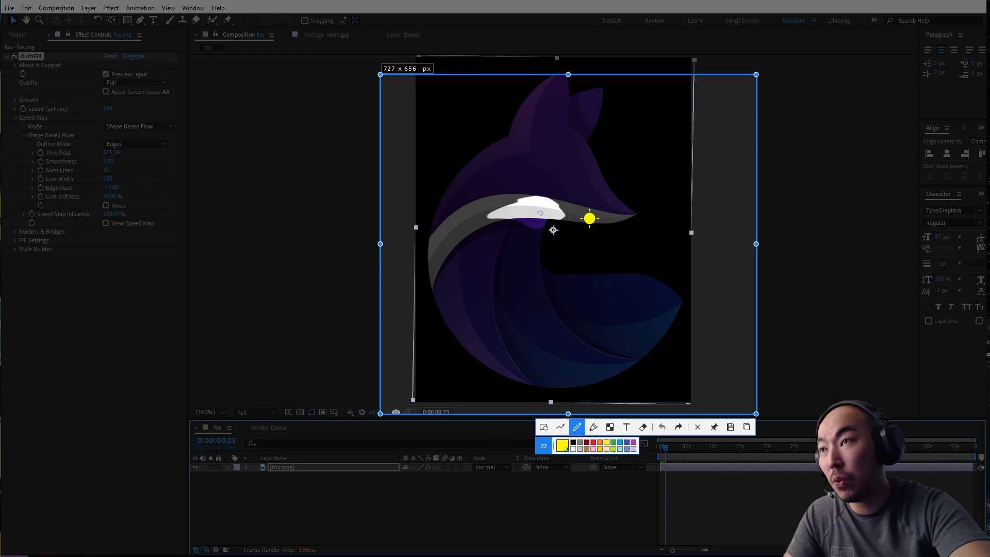
# Sketch five yellow lines following the fox's muzzle stripe and inner tail edges, then discard the snip.
pyautogui.moveTo(591, 216); pyautogui.dragTo(452, 220)
pyautogui.moveTo(601, 198); pyautogui.dragTo(436, 191)
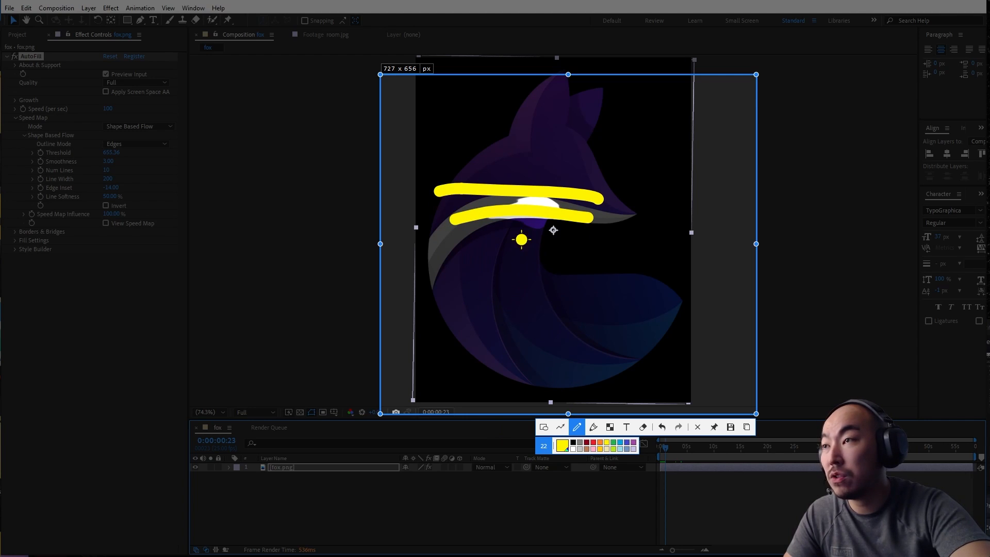
pyautogui.moveTo(551, 227)
pyautogui.mouseDown()
pyautogui.moveTo(458, 244)
pyautogui.moveTo(431, 269)
pyautogui.mouseUp()
pyautogui.moveTo(480, 246)
pyautogui.mouseDown()
pyautogui.moveTo(478, 320)
pyautogui.moveTo(492, 357)
pyautogui.mouseUp()
pyautogui.moveTo(500, 261); pyautogui.dragTo(587, 361)
pyautogui.press('Escape')
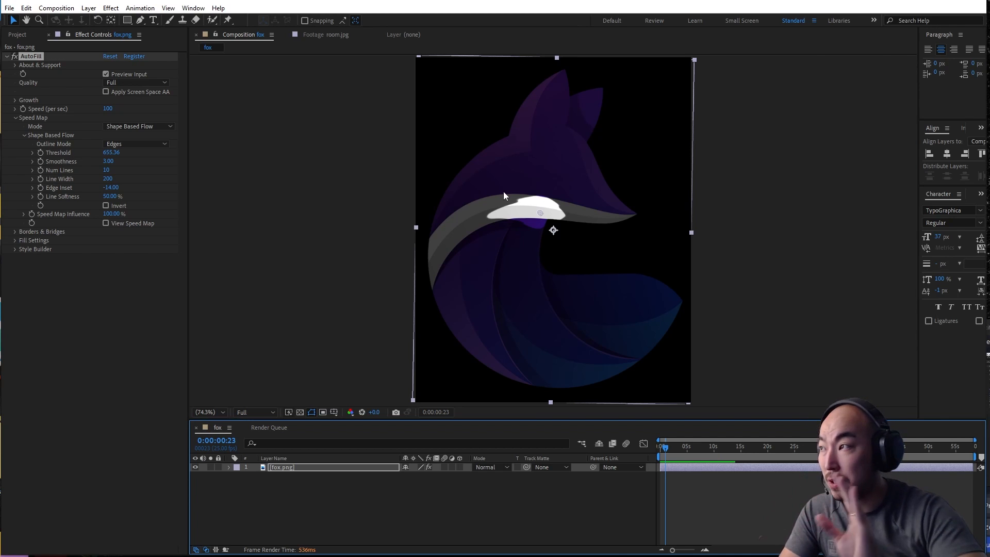
# Show the speed map again and set the Shape Based Flow Smoothness to 0.
pyautogui.click(135, 224)
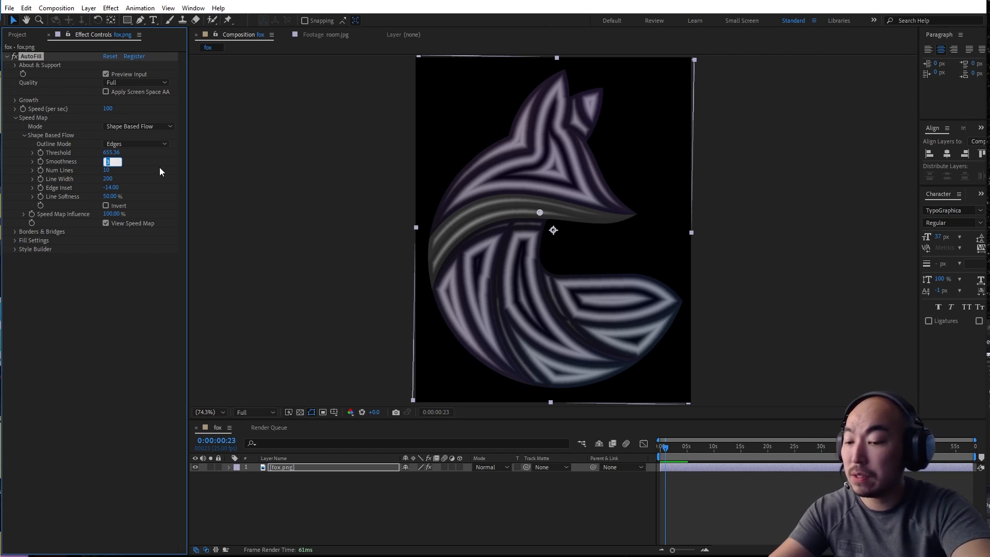
pyautogui.write('0')
pyautogui.press('Return')
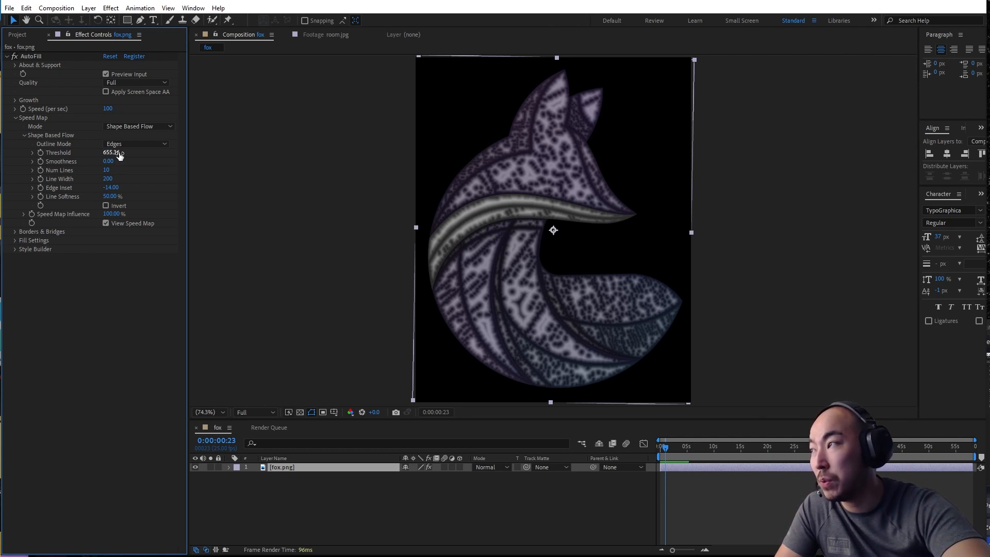
# Raise the Threshold to 8192 and switch AutoFill off and on to compare the map with the original fox.
pyautogui.moveTo(98, 153); pyautogui.dragTo(124, 155)
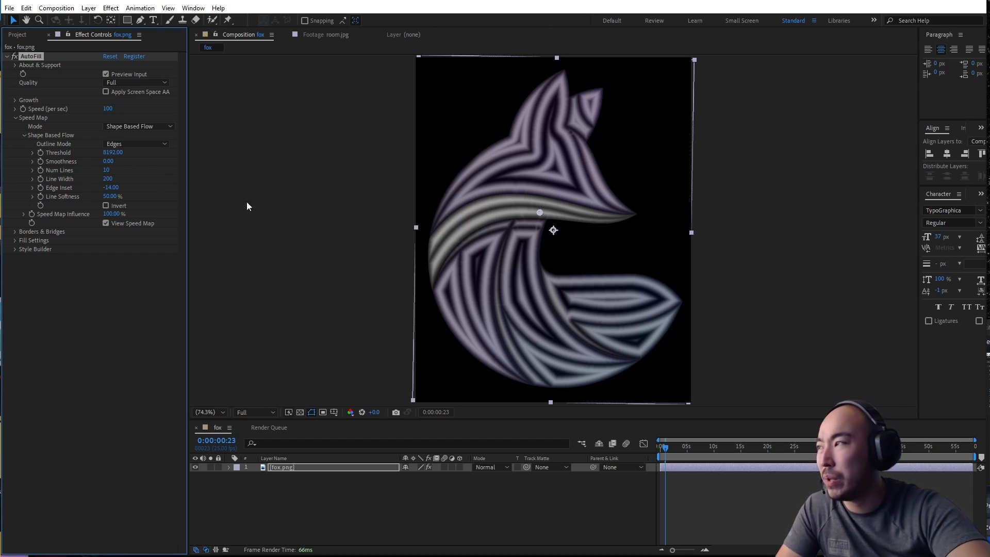
pyautogui.click(14, 56)
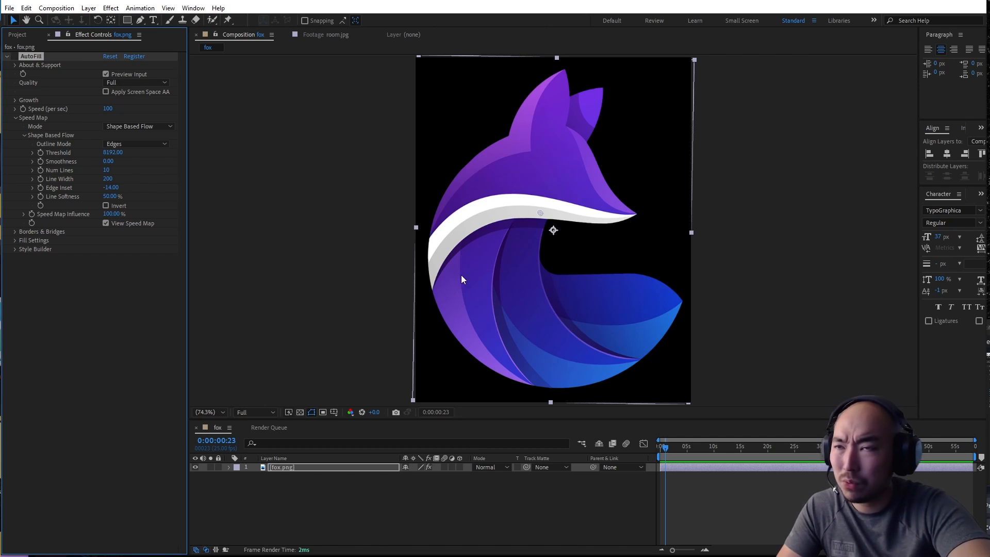
pyautogui.click(14, 55)
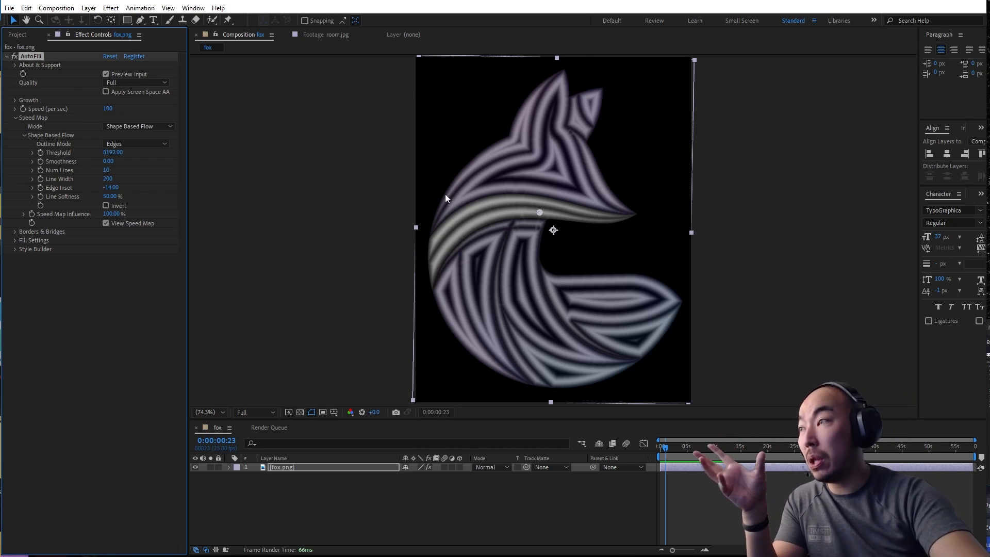
# Set the Shape Based Flow Num Lines to 5 and Line Width to 187.
pyautogui.moveTo(107, 178); pyautogui.dragTo(55, 186)
pyautogui.click(109, 171)
pyautogui.write('5')
pyautogui.press('Return')
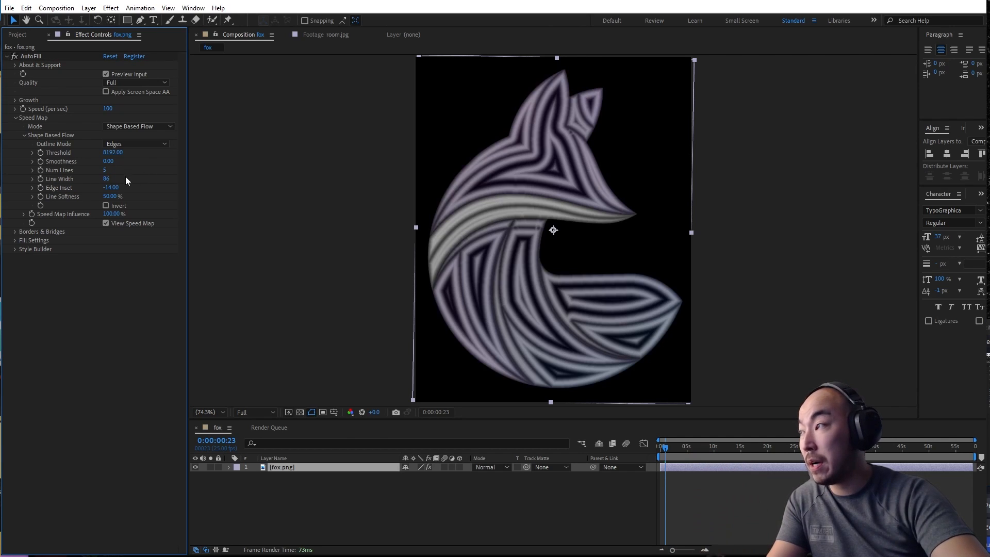
pyautogui.moveTo(106, 179); pyautogui.dragTo(156, 177)
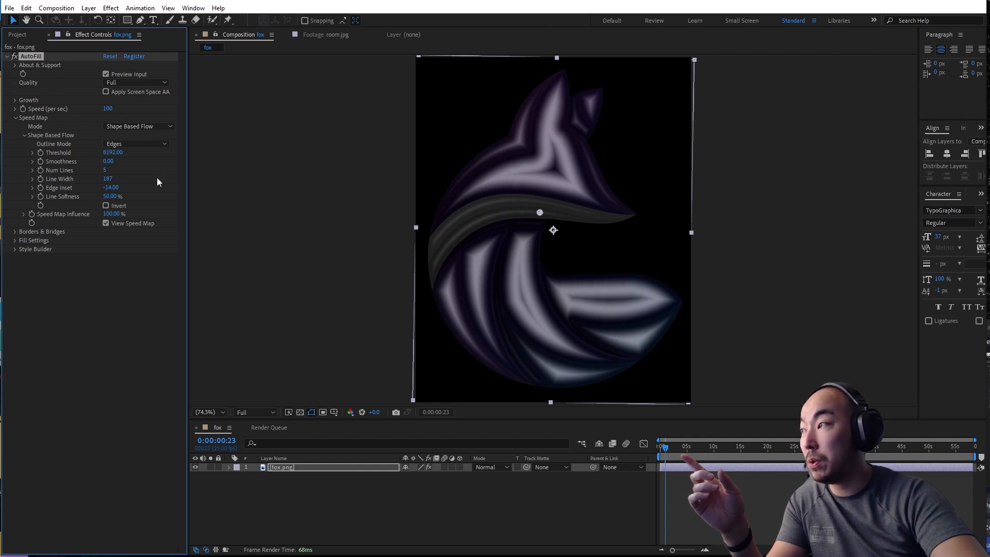
# Set the Shape Based Flow Line Softness to 25%.
pyautogui.click(114, 195)
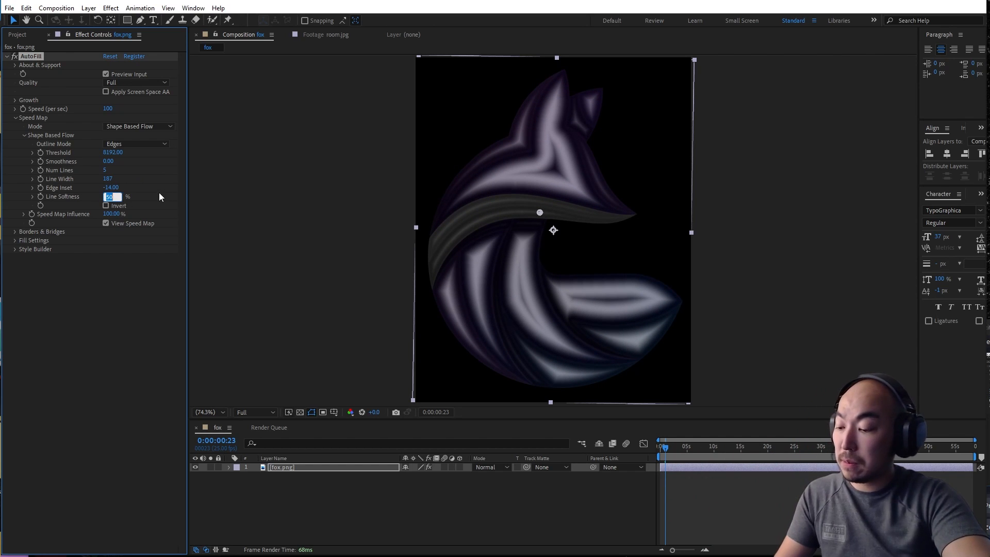
pyautogui.write('25')
pyautogui.press('Return')
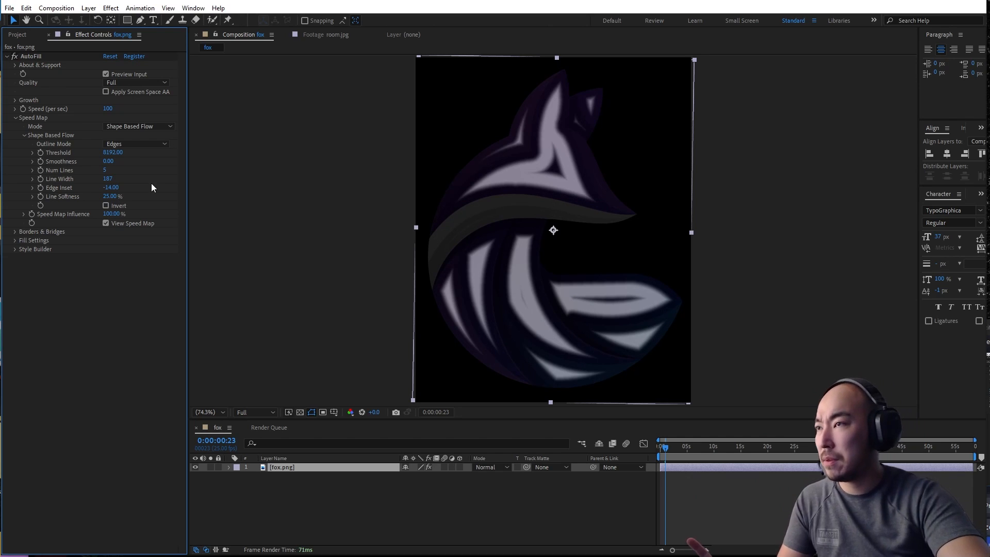
# Set the Shape Based Flow Line Softness to 5%, Edge Inset to 8.90 and Line Width to 88.
pyautogui.moveTo(111, 188); pyautogui.dragTo(217, 187)
pyautogui.click(110, 196)
pyautogui.write('5')
pyautogui.press('Return')
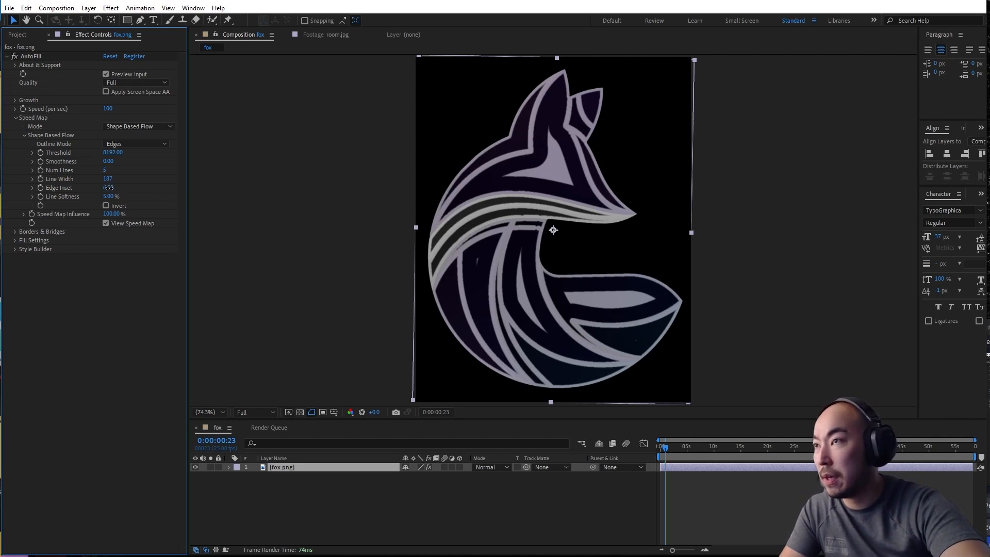
pyautogui.moveTo(110, 188); pyautogui.dragTo(23, 183)
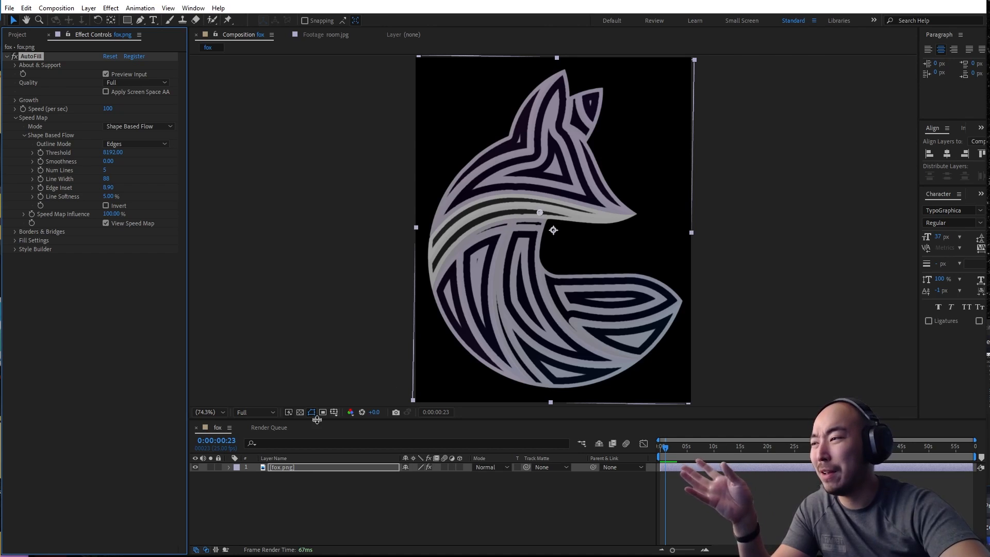
# Turn off the input preview for AutoFill on the fox layer.
pyautogui.click(298, 468)
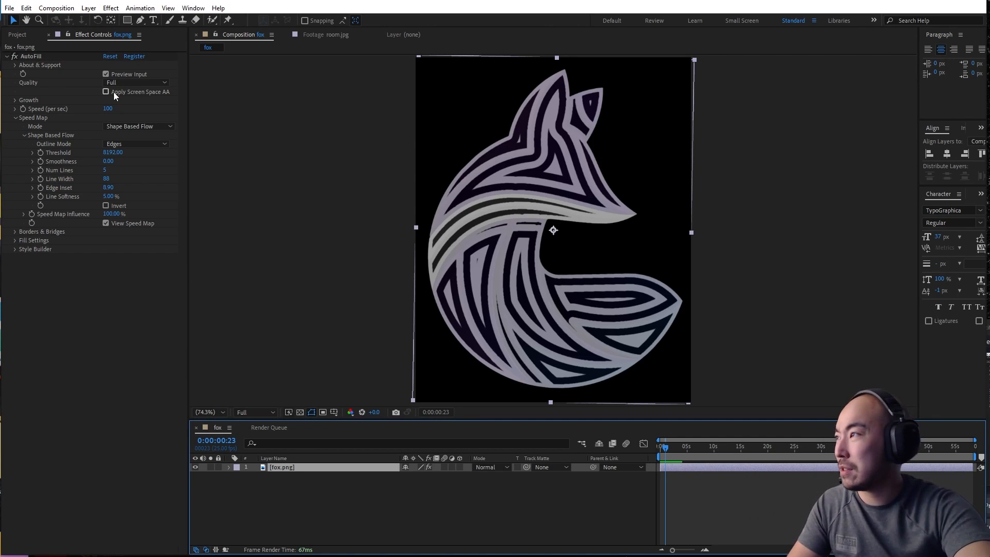
pyautogui.click(112, 75)
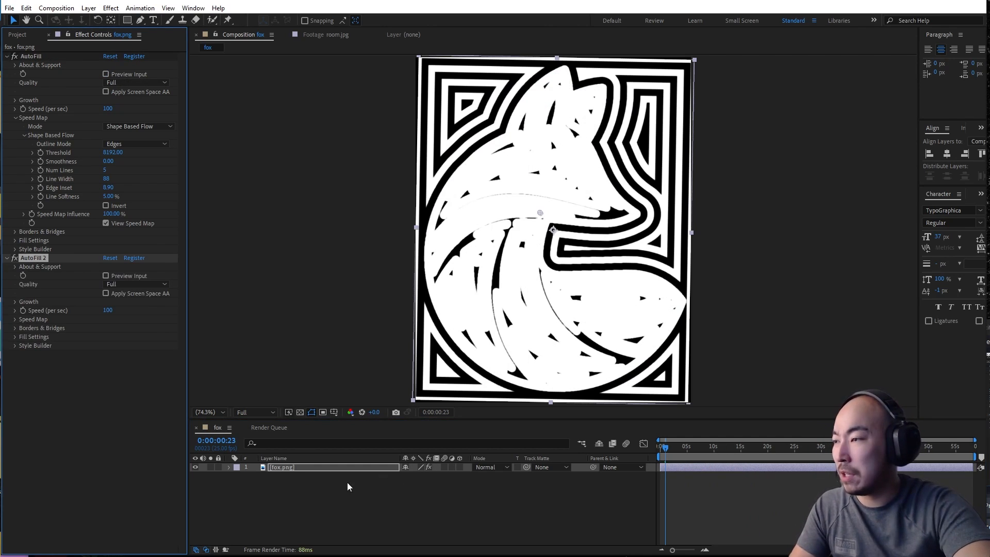
# Duplicate the fox layer and set the upper copy's blend mode to Overlay.
pyautogui.click(302, 467)
pyautogui.hotkey('ctrl', 'd')
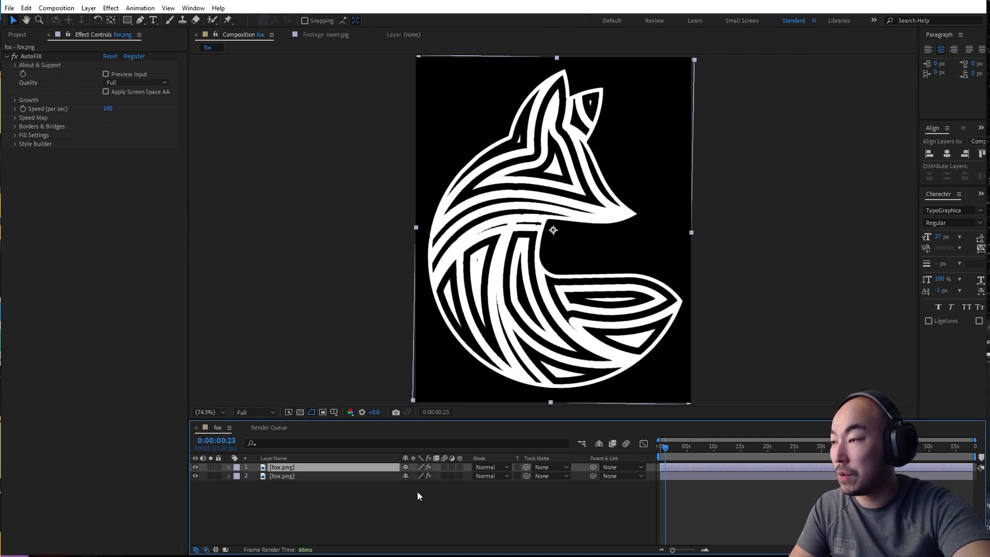
pyautogui.click(487, 467)
pyautogui.click(442, 508)
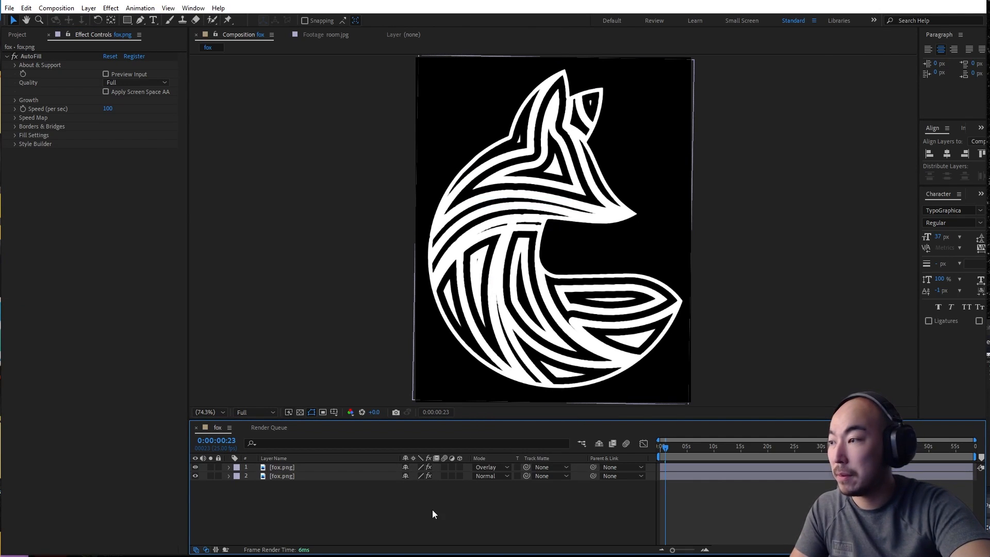
# Disable the effects on the lower fox layer and change the upper copy's blend mode to Soft Light.
pyautogui.click(283, 475)
pyautogui.click(429, 474)
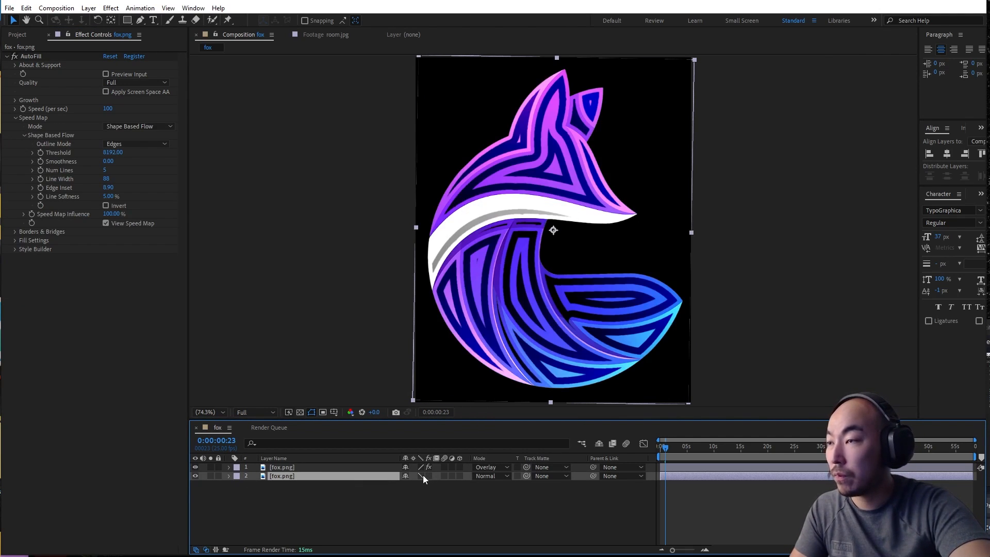
pyautogui.click(440, 512)
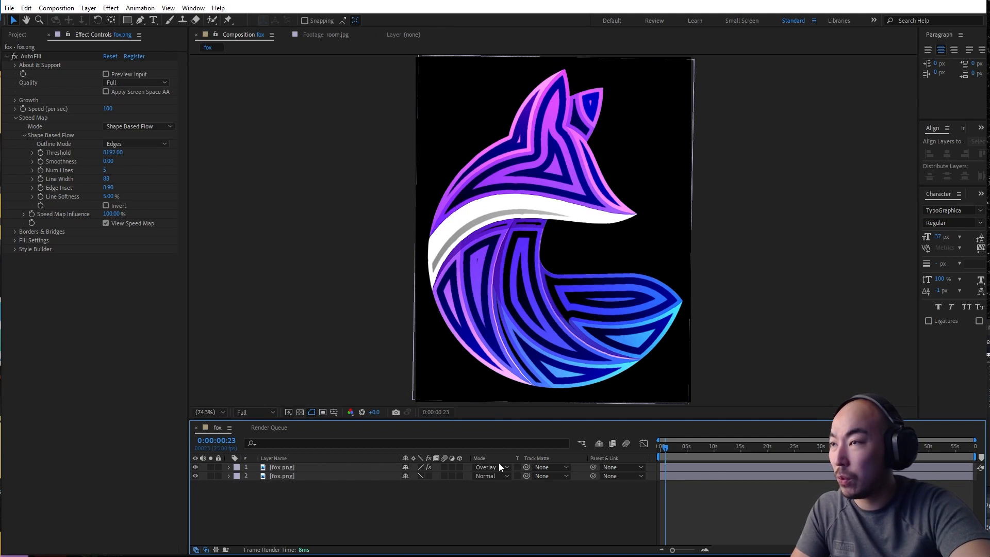
pyautogui.click(498, 466)
pyautogui.click(499, 215)
pyautogui.click(509, 519)
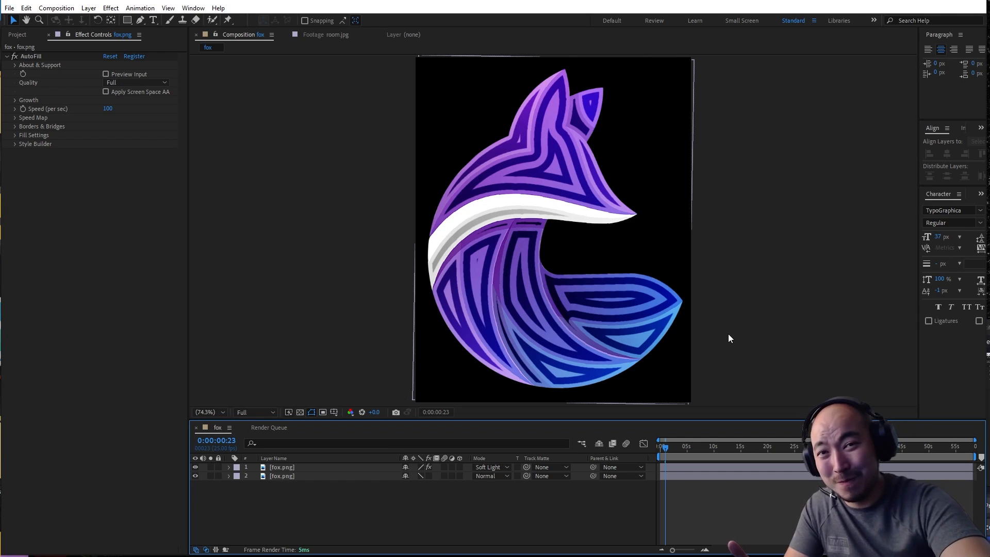
# Delete the lower fox layer and set the remaining layer's blend mode to Normal.
pyautogui.click(282, 476)
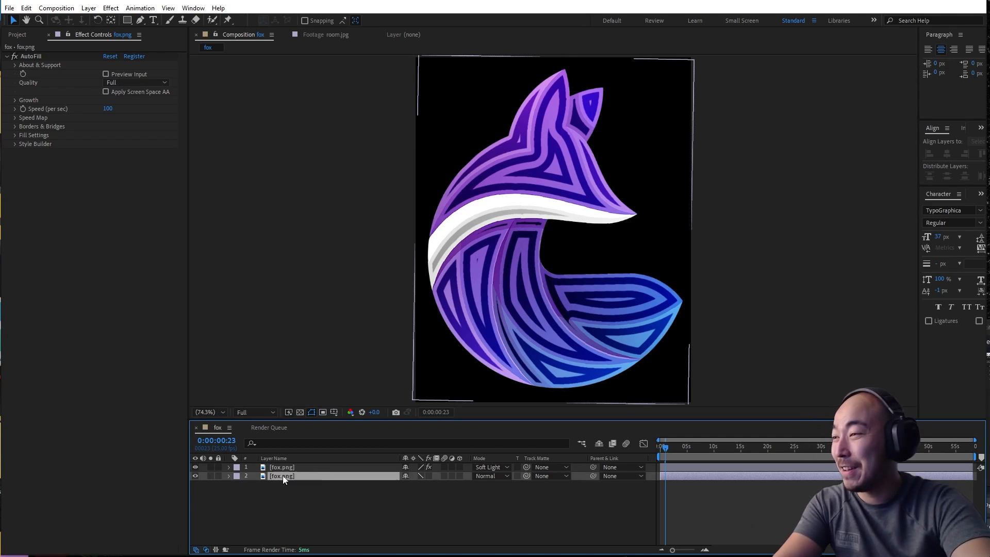
pyautogui.press('Delete')
pyautogui.click(487, 468)
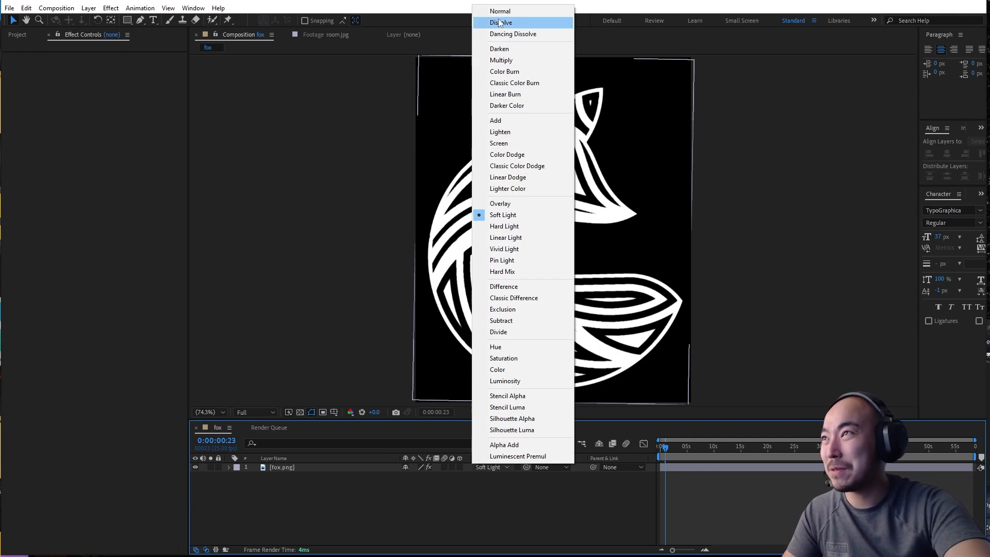
pyautogui.click(500, 11)
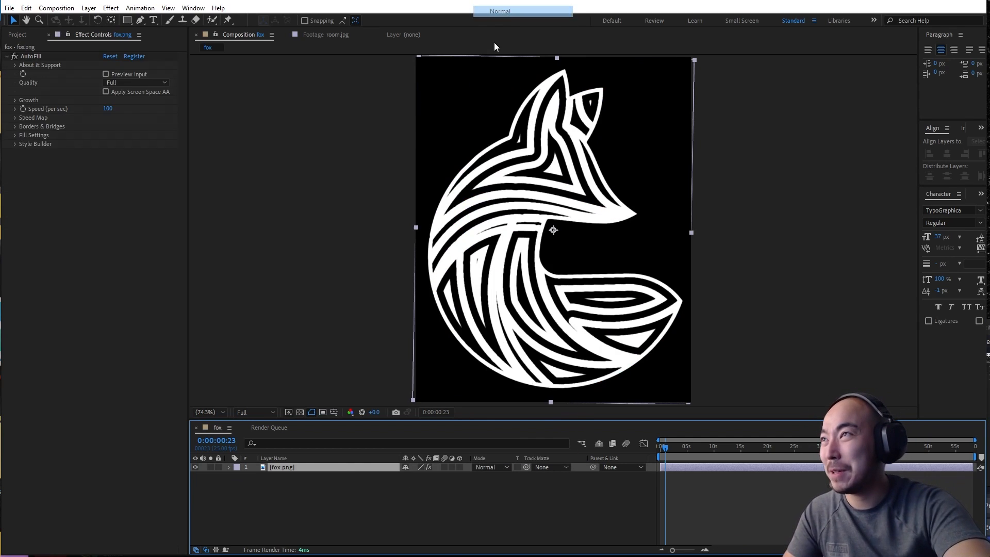
# Turn off the speed map view and play the fox fill from the first frame.
pyautogui.click(14, 118)
pyautogui.click(107, 153)
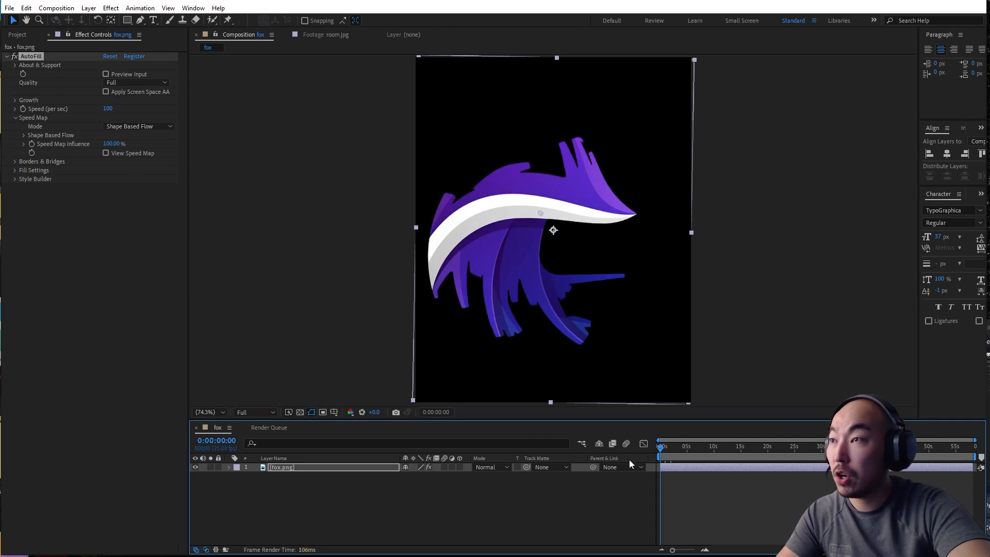
pyautogui.press('space')
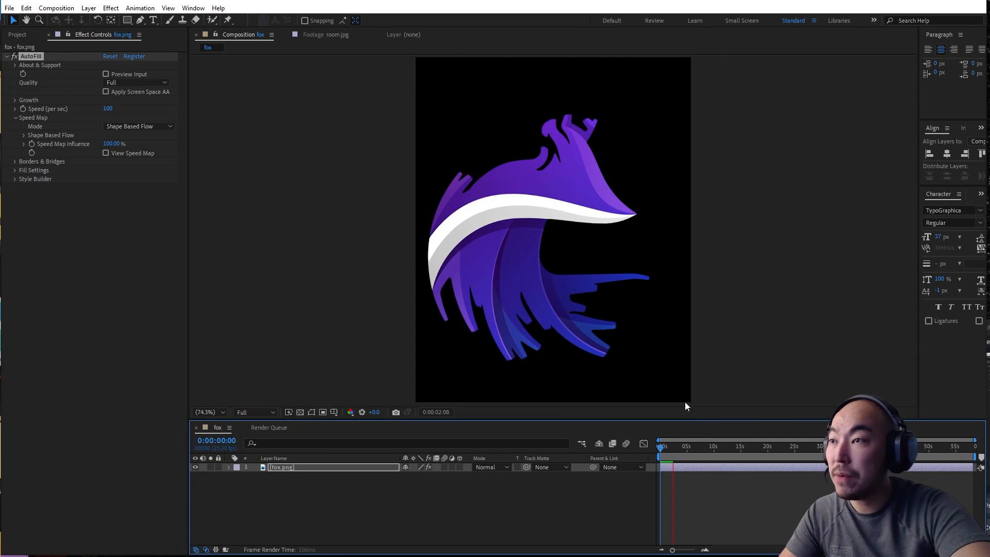
pyautogui.click(659, 343)
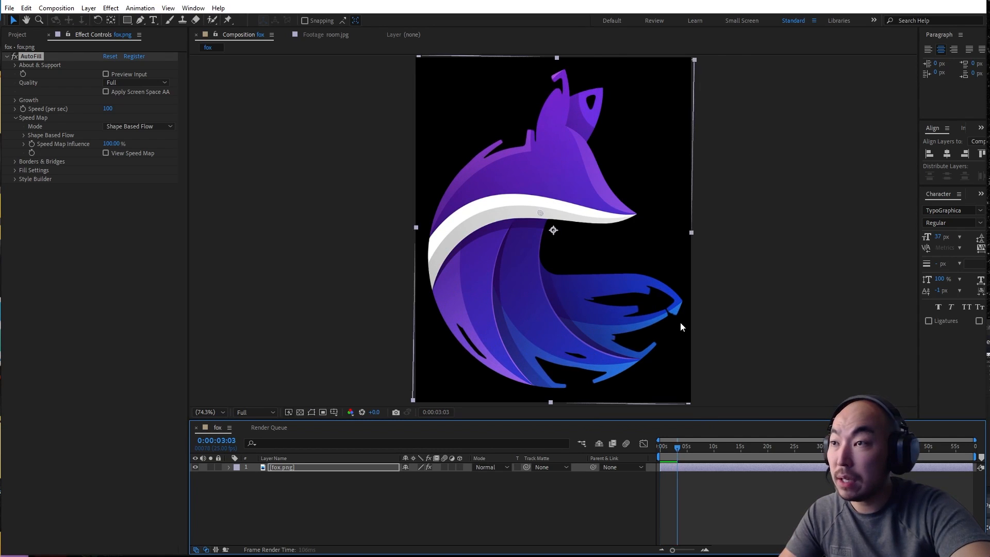
# Inspect the fill's leading edges in the fox's tail up close at 200%.
pyautogui.press('/')
pyautogui.moveTo(695, 340); pyautogui.dragTo(639, 300)
pyautogui.scroll(1, 635, 310)
pyautogui.moveTo(683, 343); pyautogui.dragTo(667, 301)
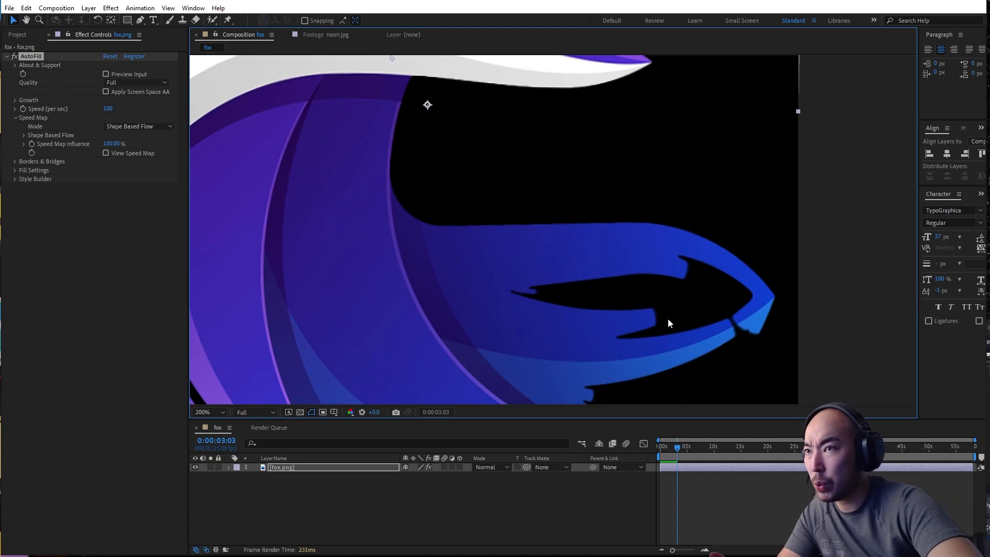
pyautogui.press(',')
pyautogui.hotkey('shift', '/')
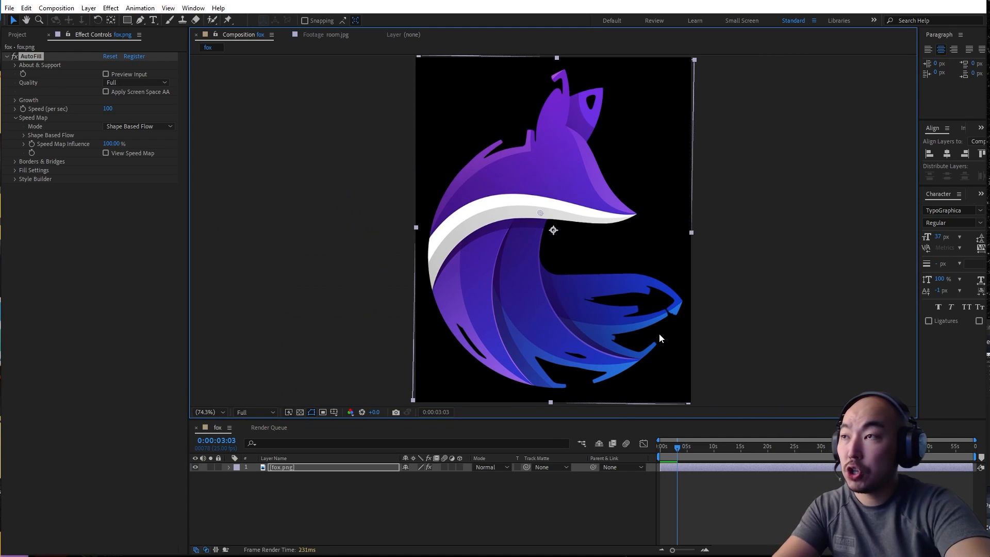
# Replay the fox fill animation from the beginning of the composition.
pyautogui.click(578, 536)
pyautogui.moveTo(676, 448); pyautogui.dragTo(659, 448)
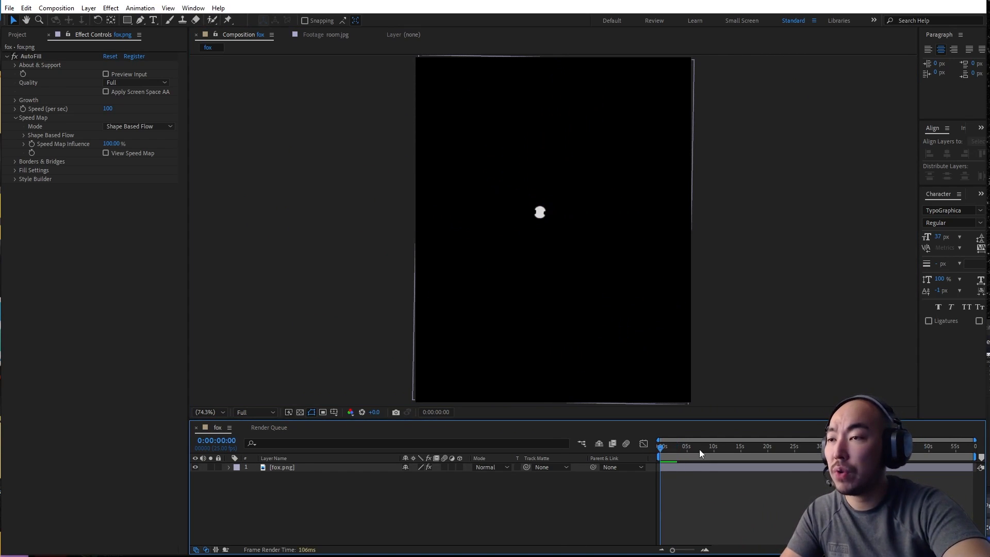
pyautogui.press('space')
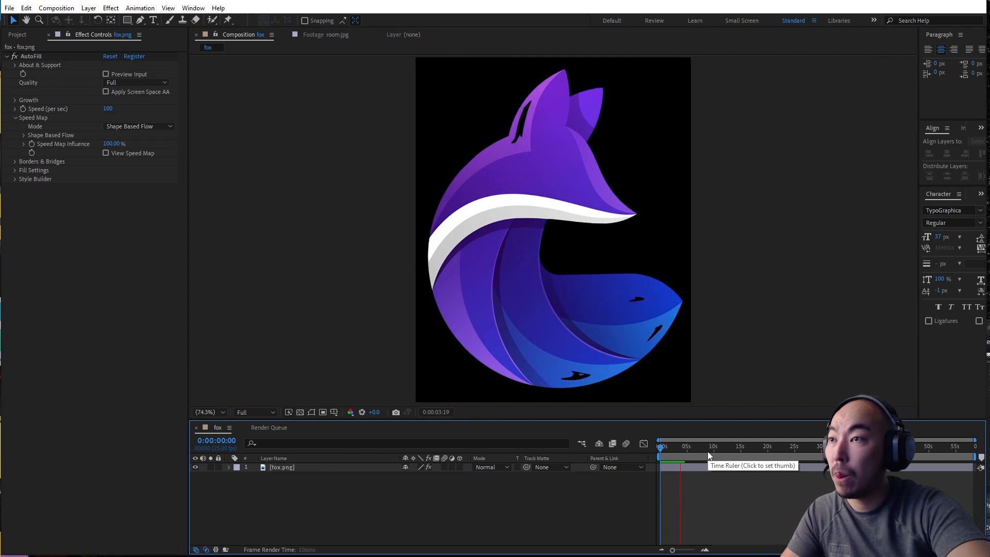
pyautogui.press('space')
# Invert the Shape Based Flow lines while viewing the speed map, and hide the map again.
pyautogui.click(281, 468)
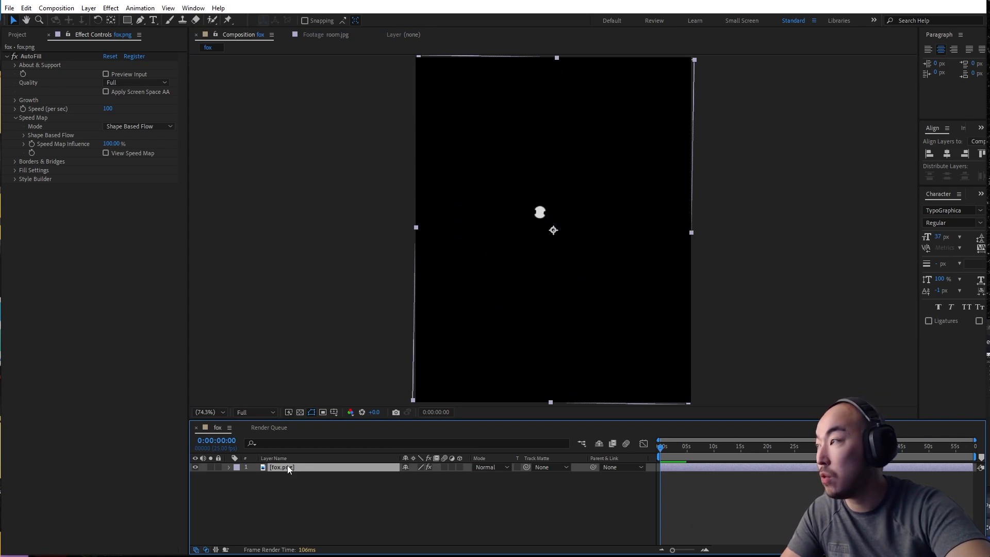
pyautogui.click(23, 135)
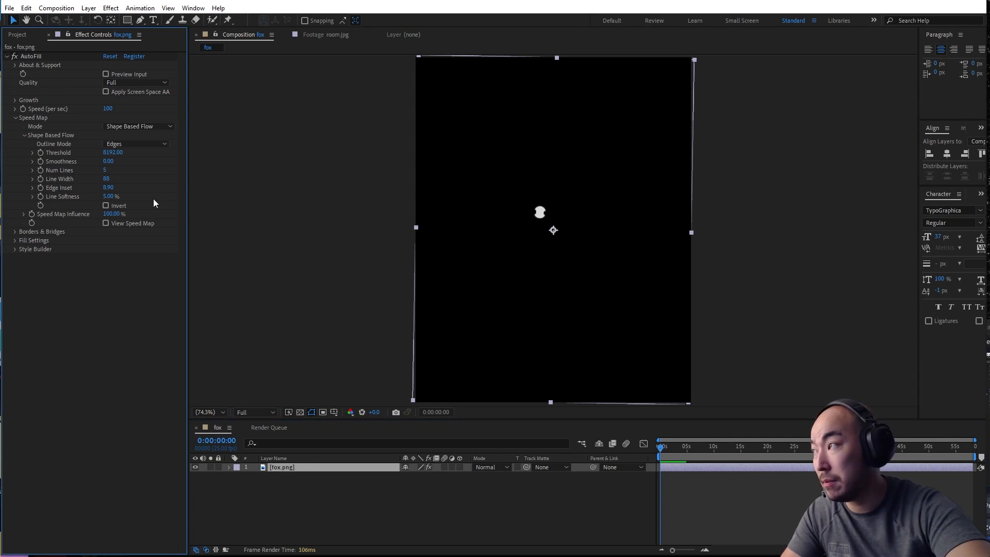
pyautogui.click(107, 223)
pyautogui.click(105, 206)
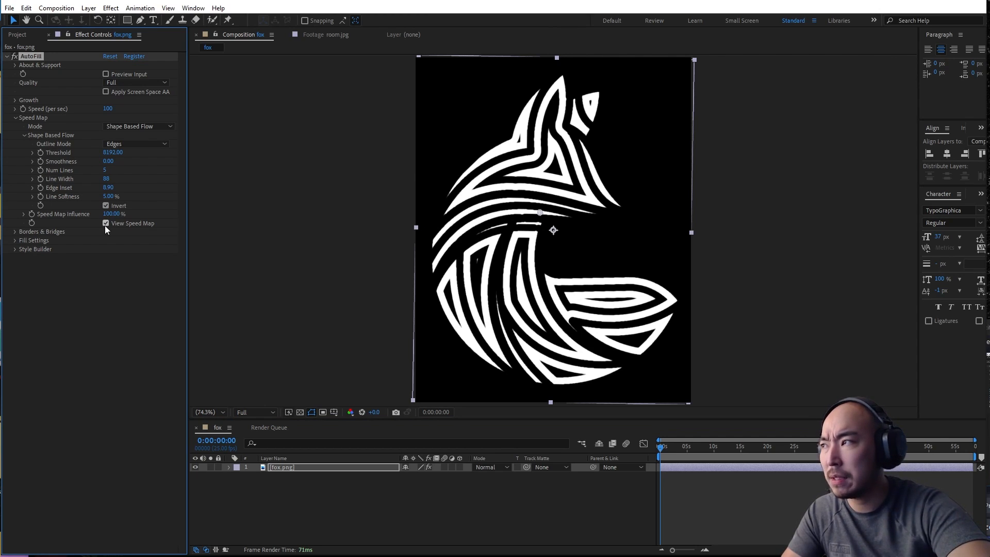
pyautogui.click(106, 223)
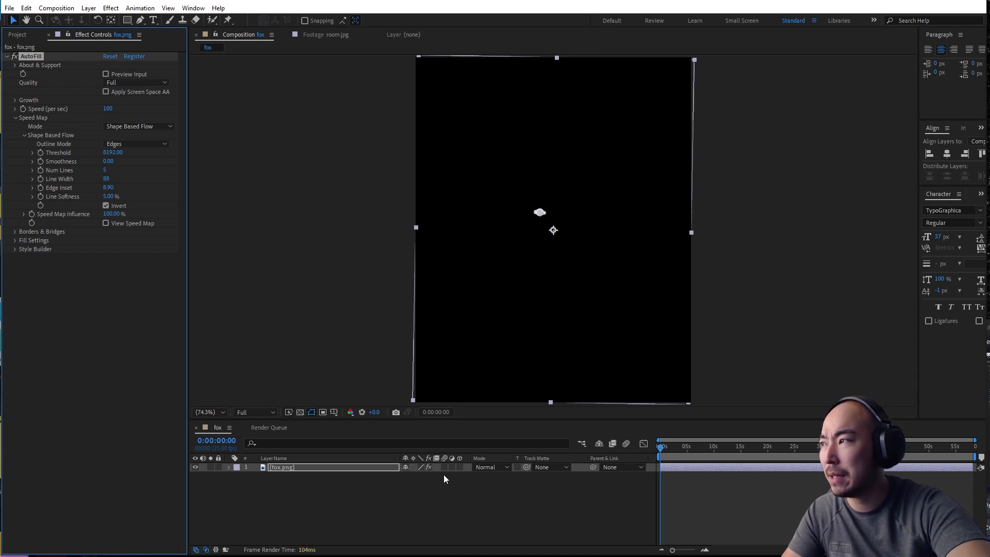
# Play the fill with the inverted map and scrub the playhead to 0:00:05:05.
pyautogui.click(495, 496)
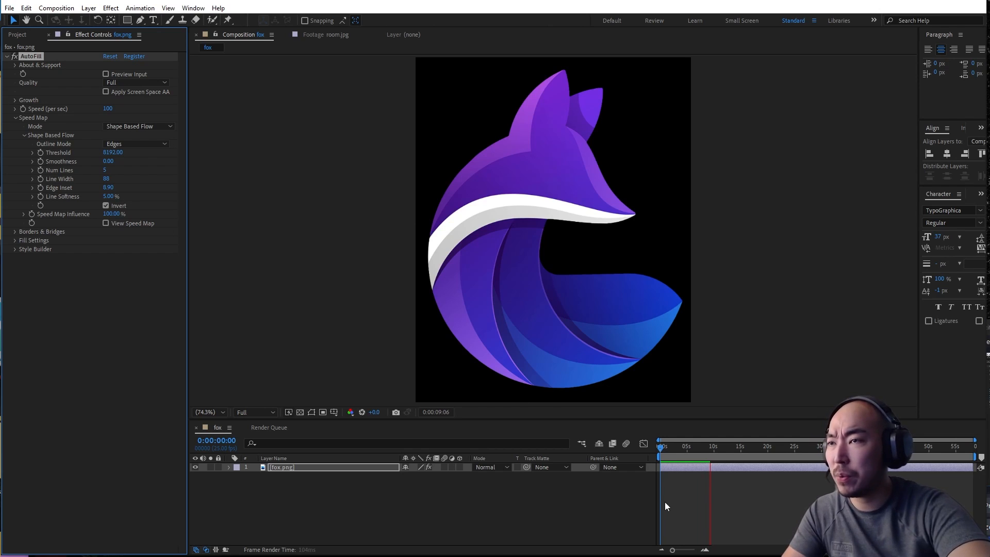
pyautogui.moveTo(678, 444); pyautogui.dragTo(689, 465)
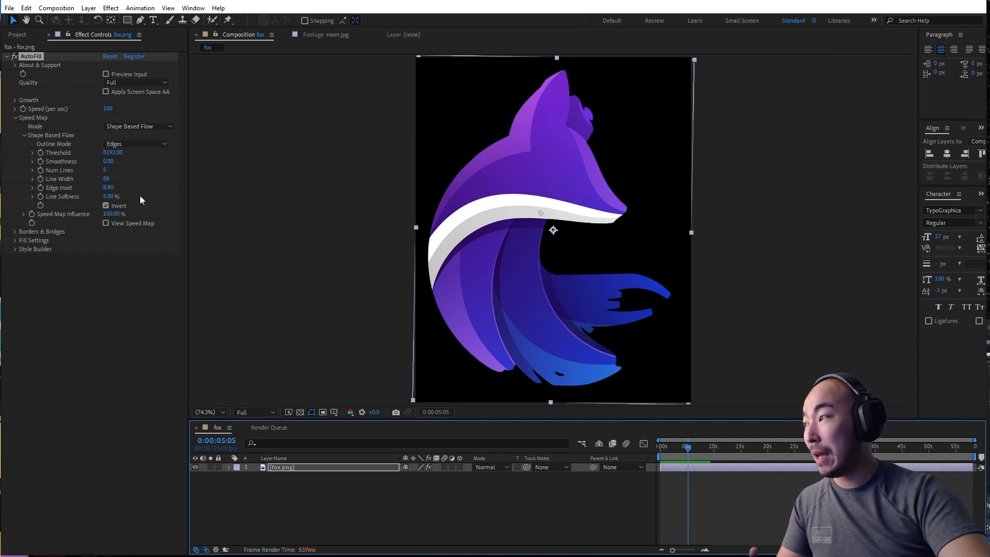
# Switch the AutoFill Speed Map mode to Slower Near Borders.
pyautogui.click(26, 135)
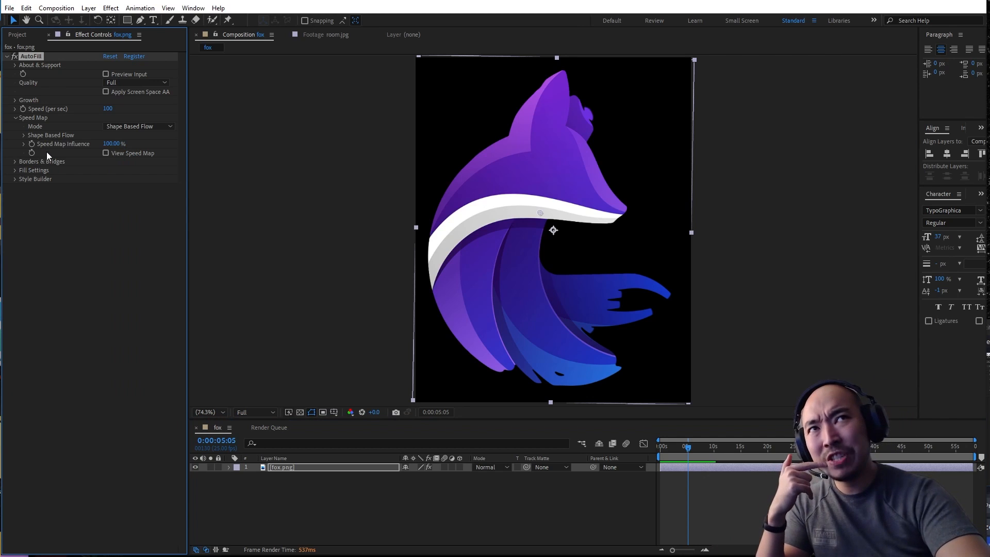
pyautogui.click(154, 125)
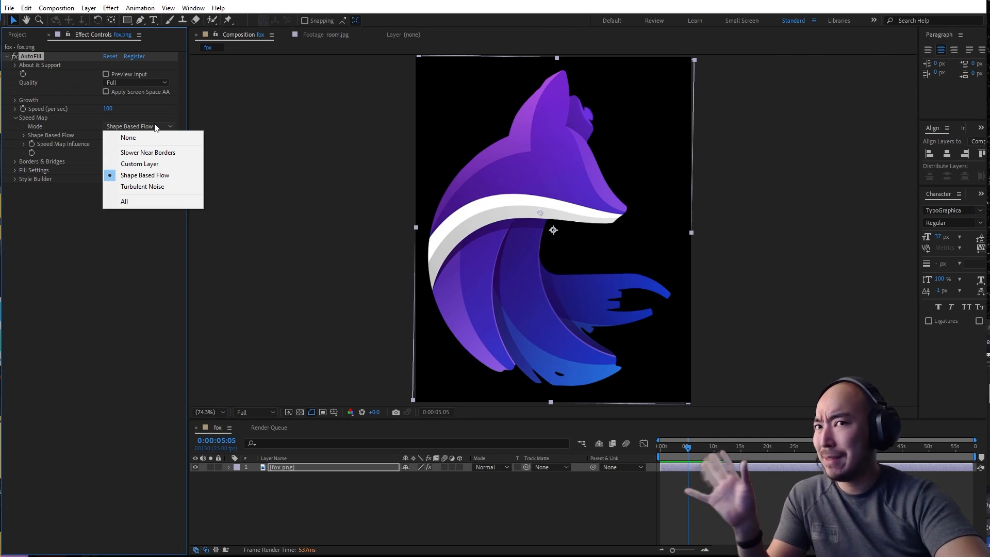
pyautogui.click(165, 153)
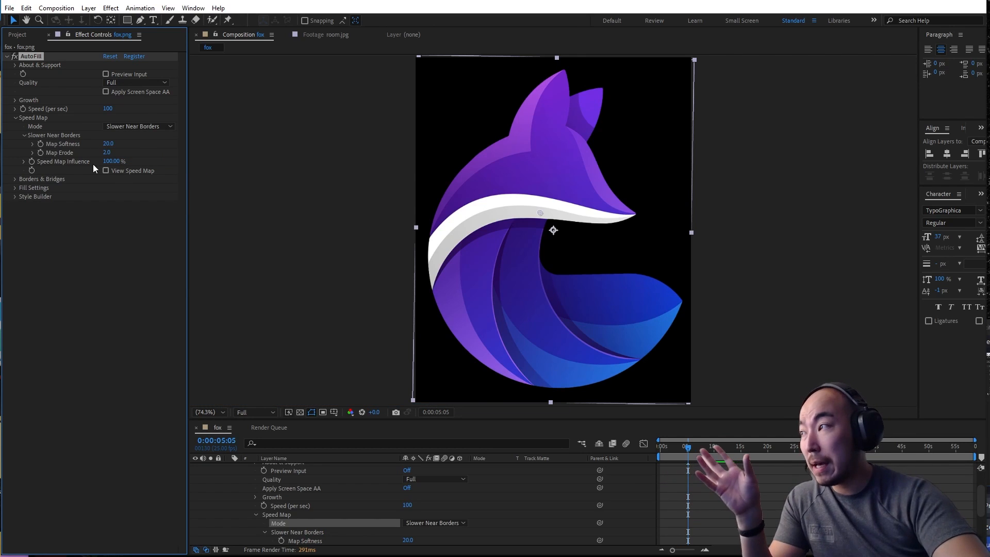
# Show the speed map and set Map Softness to 132.7 and Map Erode to 8.3.
pyautogui.click(105, 170)
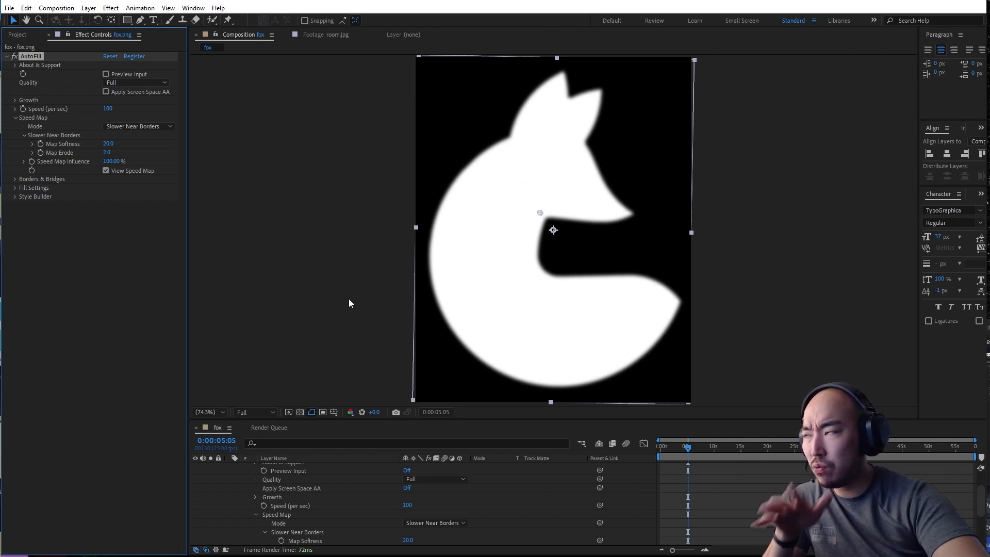
pyautogui.moveTo(109, 148); pyautogui.dragTo(711, 165)
pyautogui.moveTo(108, 153); pyautogui.dragTo(308, 176)
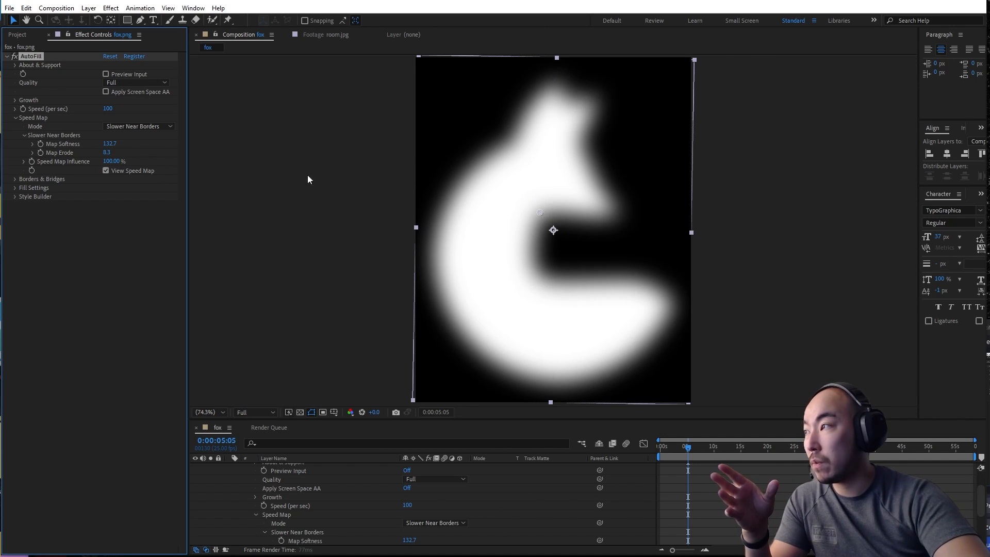
# Preview the input artwork, raise Map Erode to 14.4 and move the fill's start point toward the fox's snout.
pyautogui.click(113, 74)
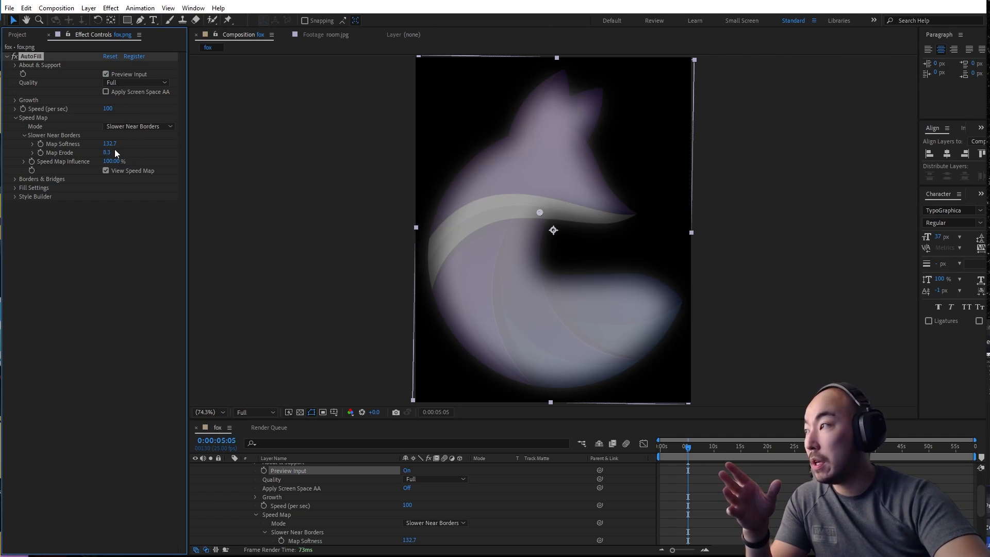
pyautogui.moveTo(108, 152); pyautogui.dragTo(460, 164)
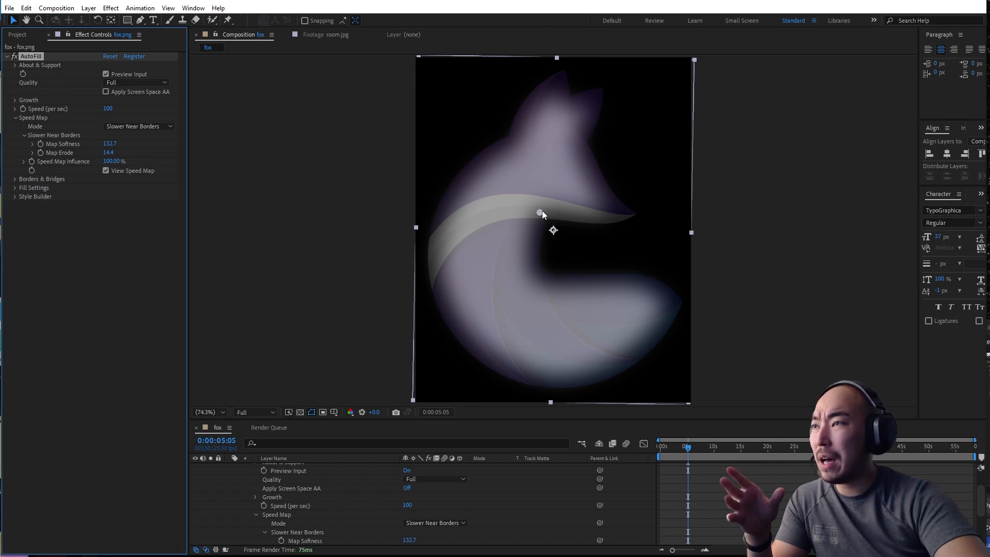
pyautogui.click(542, 210)
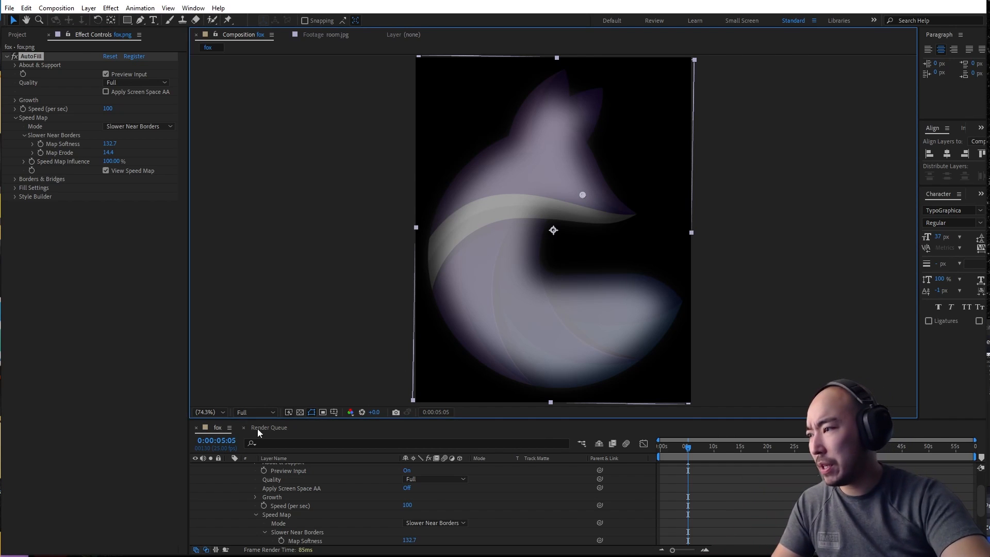
# Collapse the fox layer's properties in the timeline and reduce Map Softness to 96.2.
pyautogui.scroll(3, 261, 485)
pyautogui.click(230, 467)
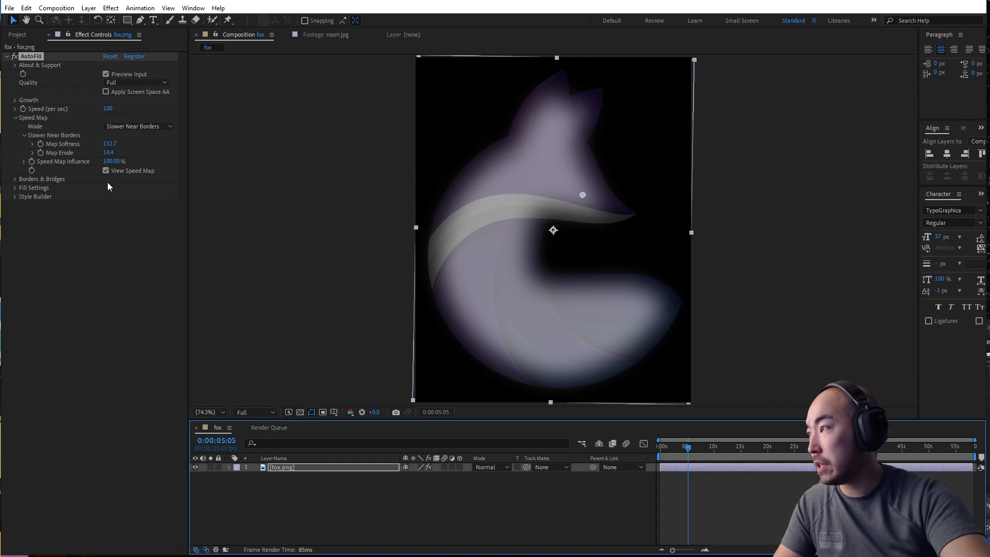
pyautogui.moveTo(109, 143); pyautogui.dragTo(0, 149)
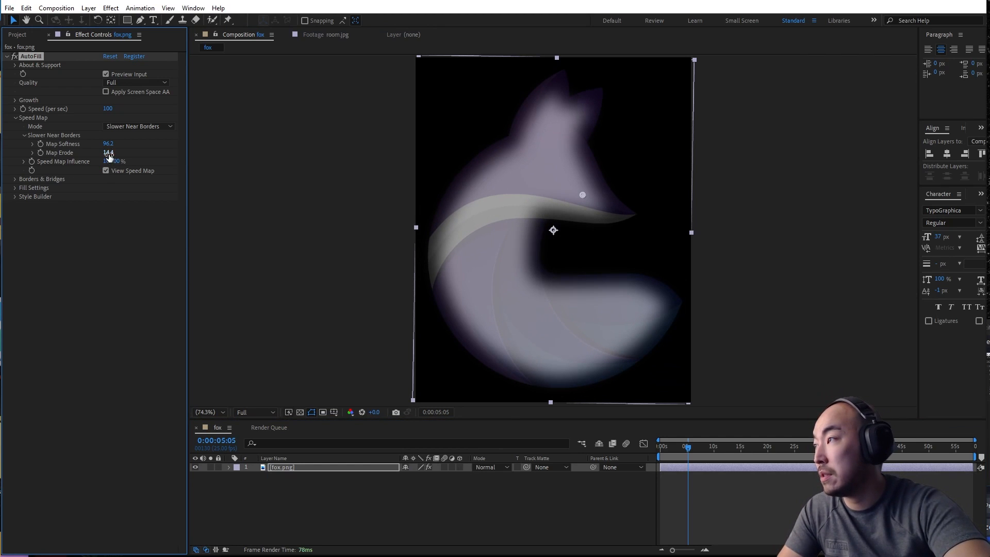
# Reduce Map Erode to 9.7 and play the fill from the first frame with the speed map hidden.
pyautogui.moveTo(343, 154); pyautogui.dragTo(0, 154)
pyautogui.click(131, 172)
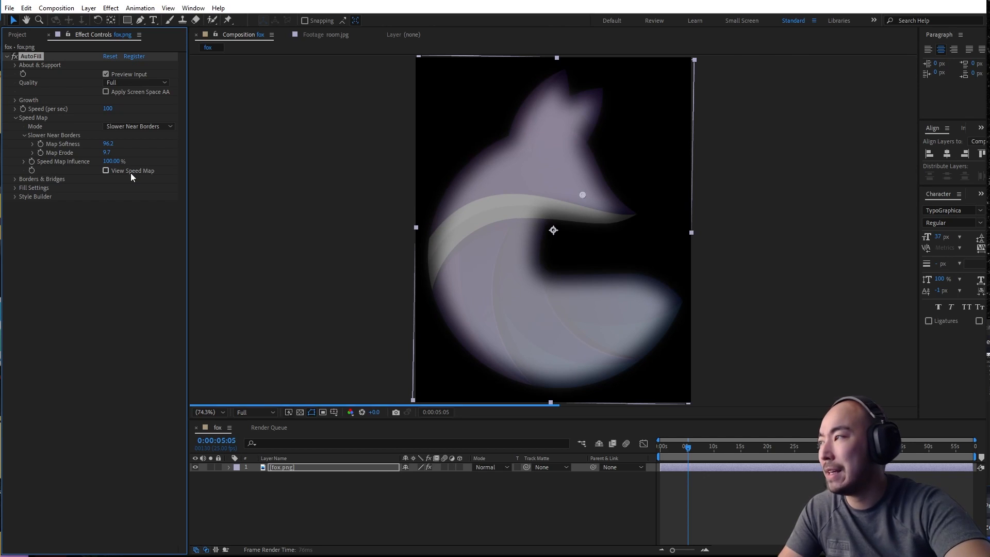
pyautogui.moveTo(681, 447); pyautogui.dragTo(598, 465)
pyautogui.press('space')
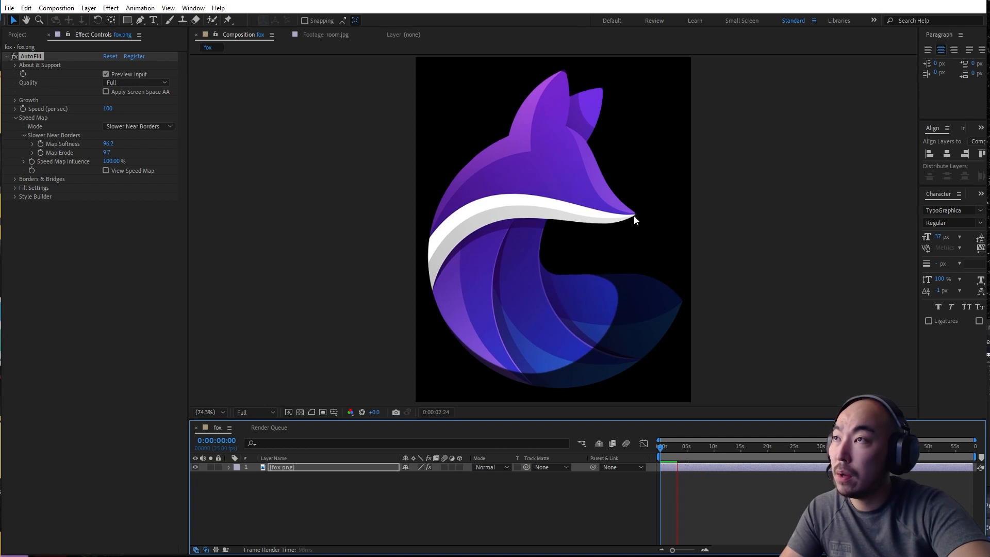
# Turn off the input preview and play the fox's fill animation from the first frame.
pyautogui.click(106, 74)
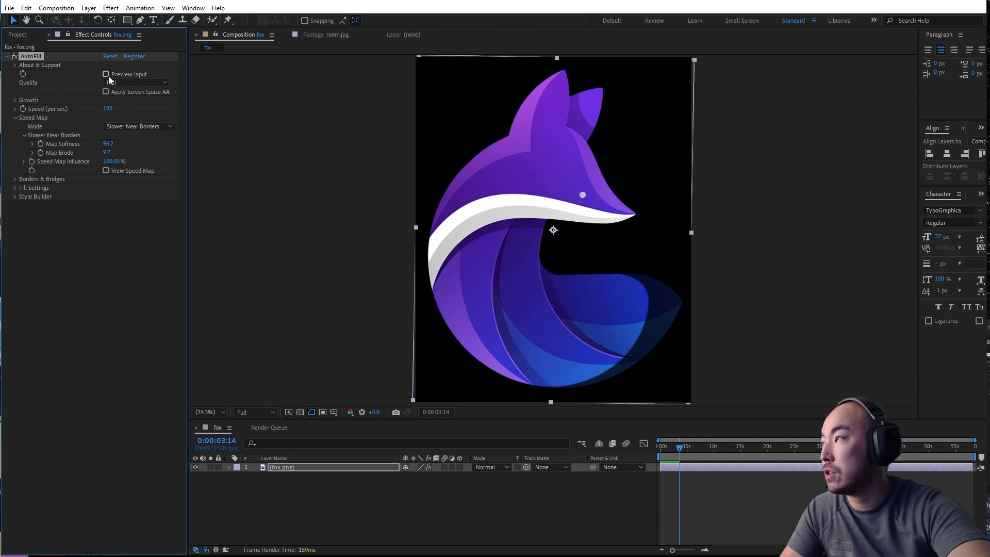
pyautogui.click(658, 454)
pyautogui.press('space')
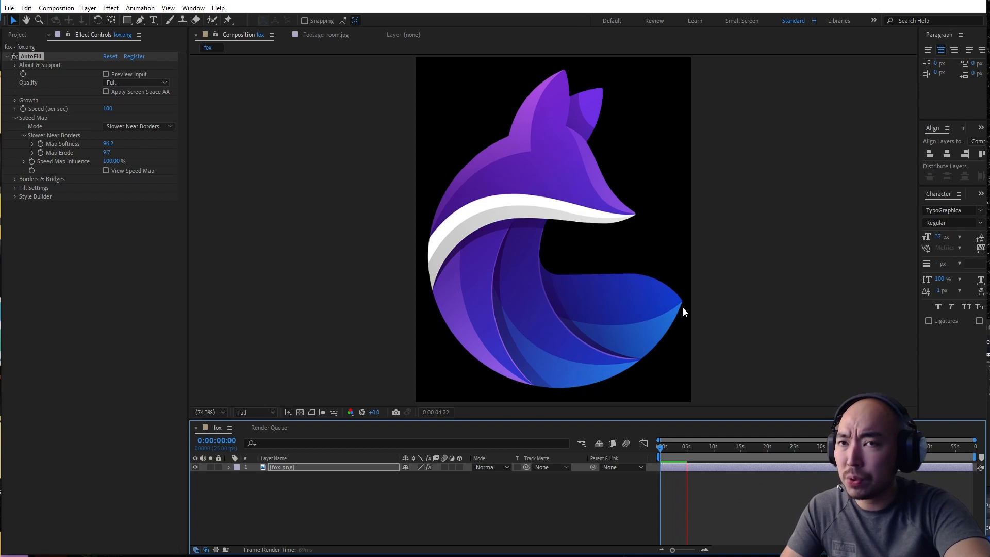
pyautogui.press('space')
# Switch the Speed Map mode to Turbulent Noise and show its map over the input preview at the first frame.
pyautogui.click(129, 127)
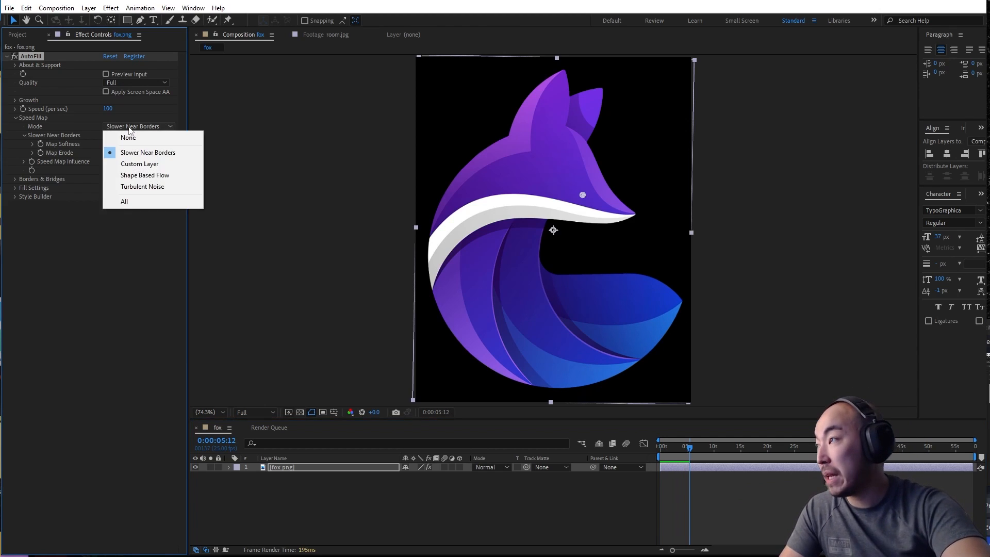
pyautogui.click(142, 186)
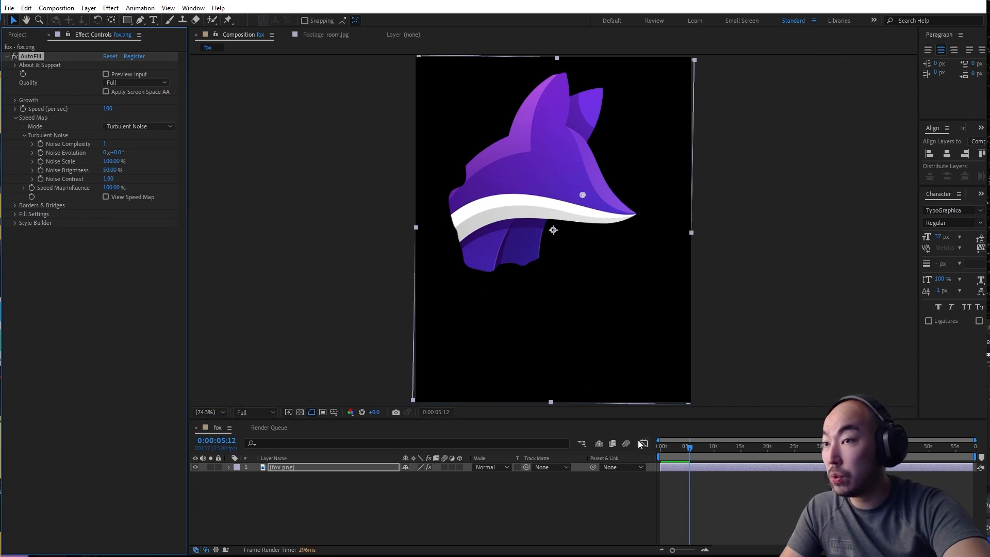
pyautogui.click(672, 446)
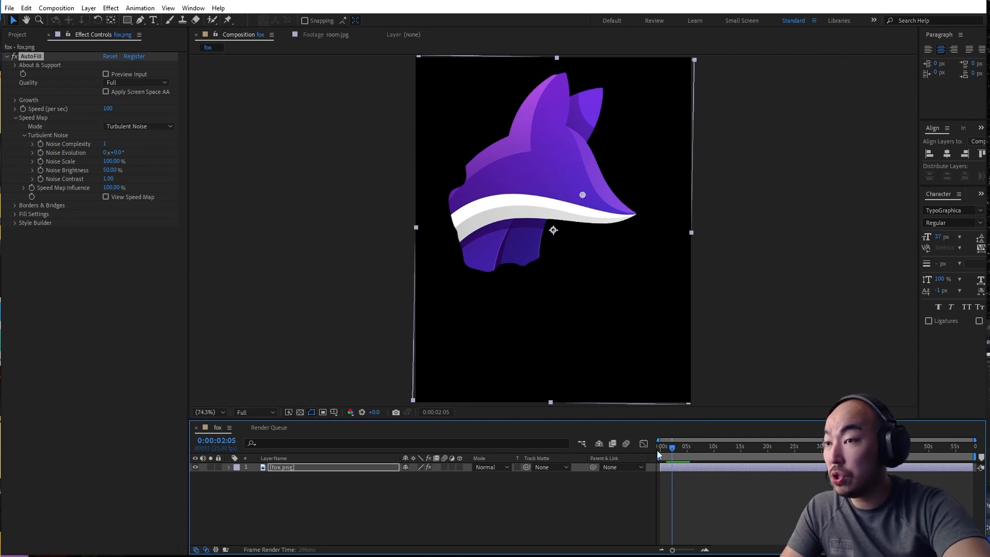
pyautogui.press('Home')
pyautogui.click(118, 196)
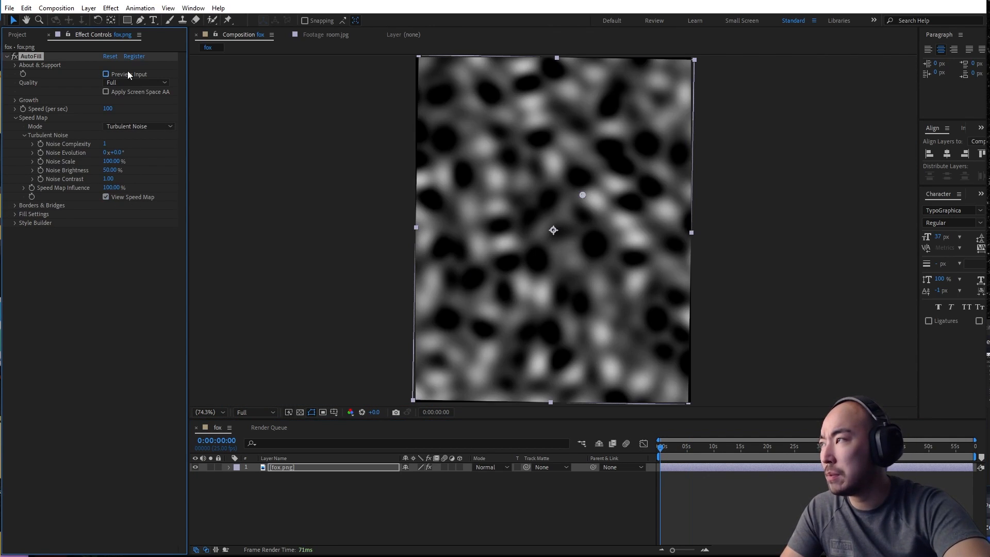
pyautogui.click(128, 73)
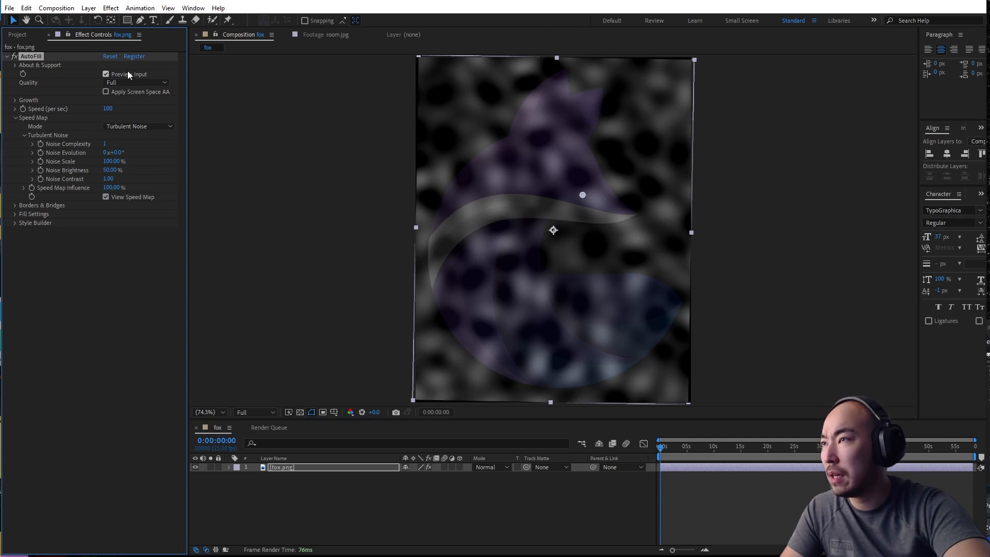
# Hide the noise map and play the Turbulent Noise fill to examine its irregular edges.
pyautogui.click(122, 197)
pyautogui.click(135, 199)
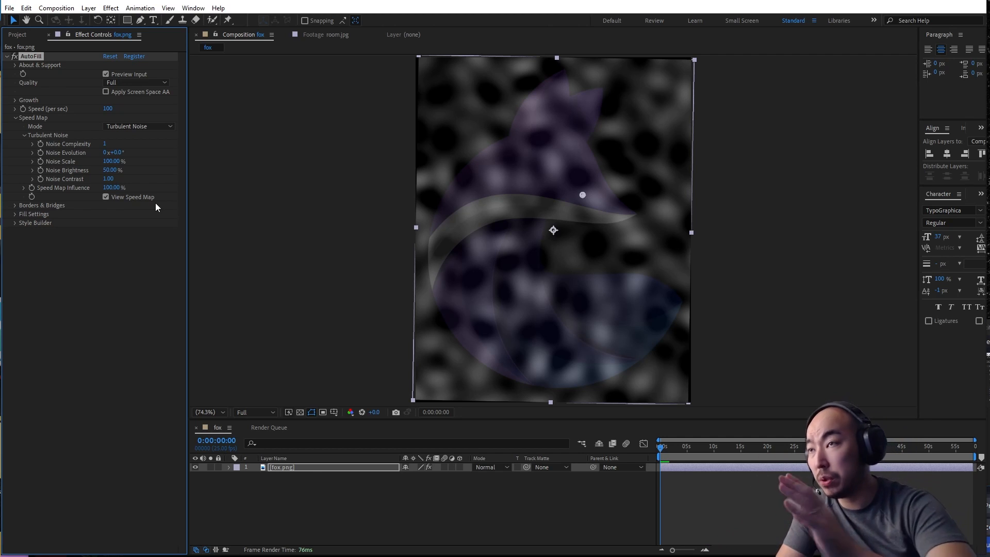
pyautogui.hotkey('ctrl', 'shift', 'h')
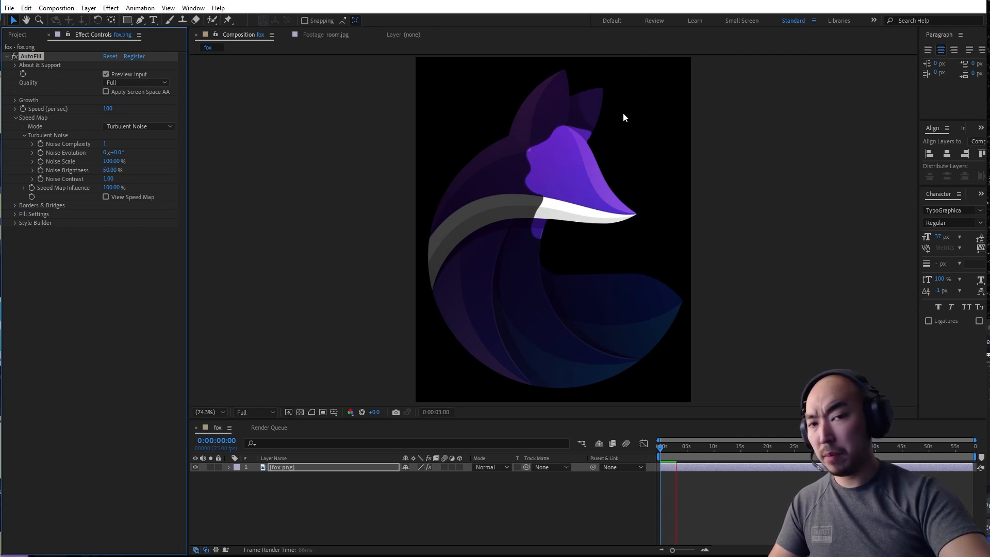
pyautogui.press('space')
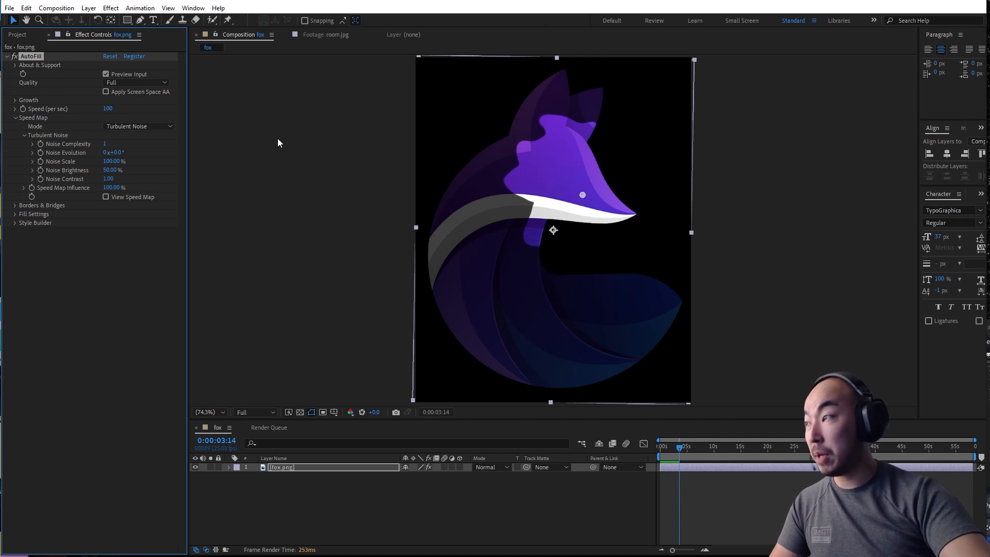
# Show the speed map, then set Noise Complexity to 4 and Noise Evolution to 189°.
pyautogui.click(106, 197)
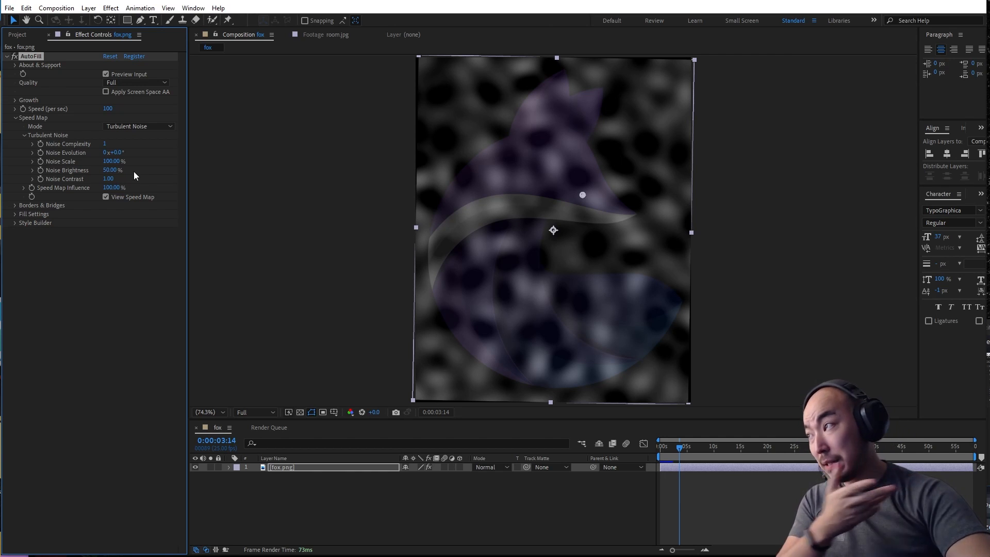
pyautogui.moveTo(104, 144); pyautogui.dragTo(411, 135)
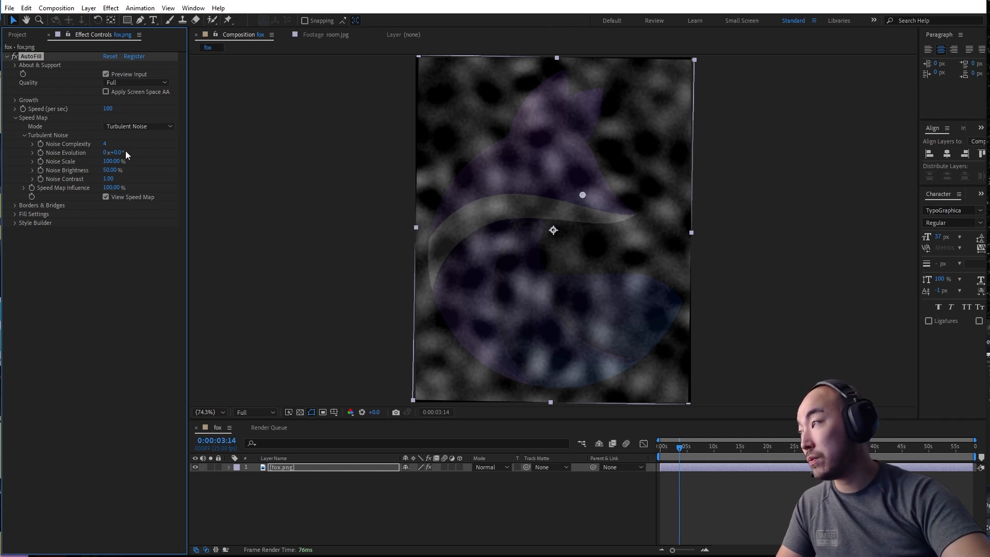
pyautogui.moveTo(122, 152); pyautogui.dragTo(387, 152)
pyautogui.hotkey('ctrl', 'z')
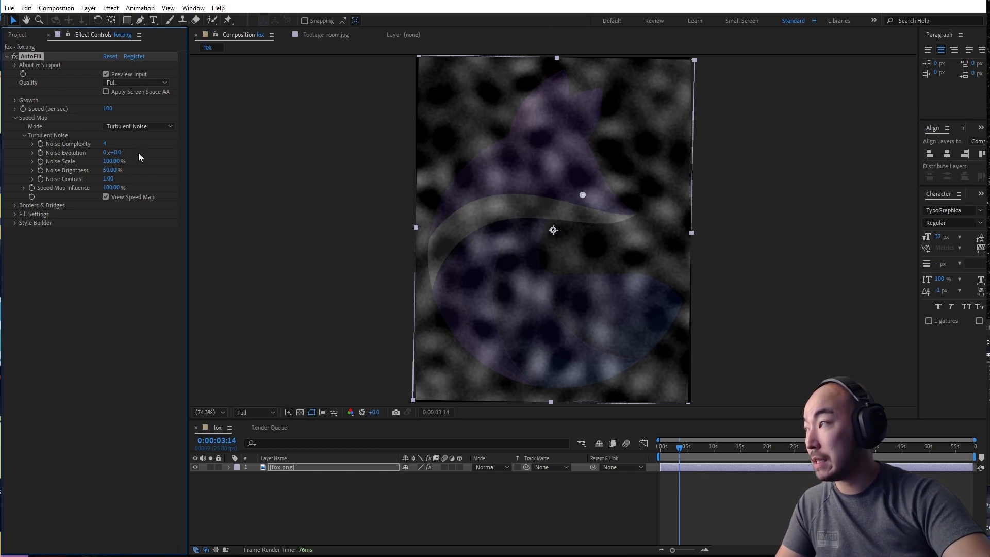
pyautogui.moveTo(115, 153); pyautogui.dragTo(215, 152)
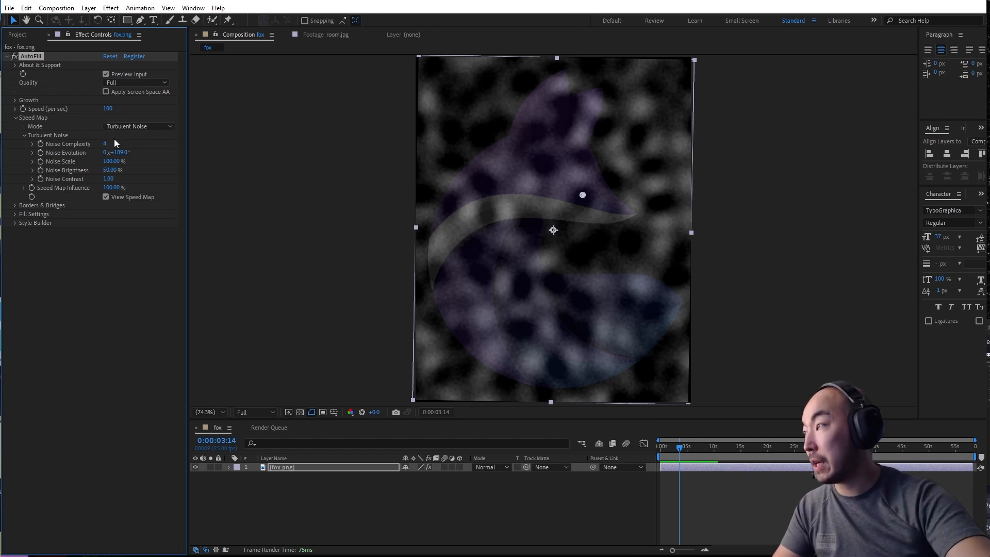
# Set Noise Scale to 42%, Noise Brightness to 96% and Noise Contrast to 17.46.
pyautogui.moveTo(116, 162); pyautogui.dragTo(86, 169)
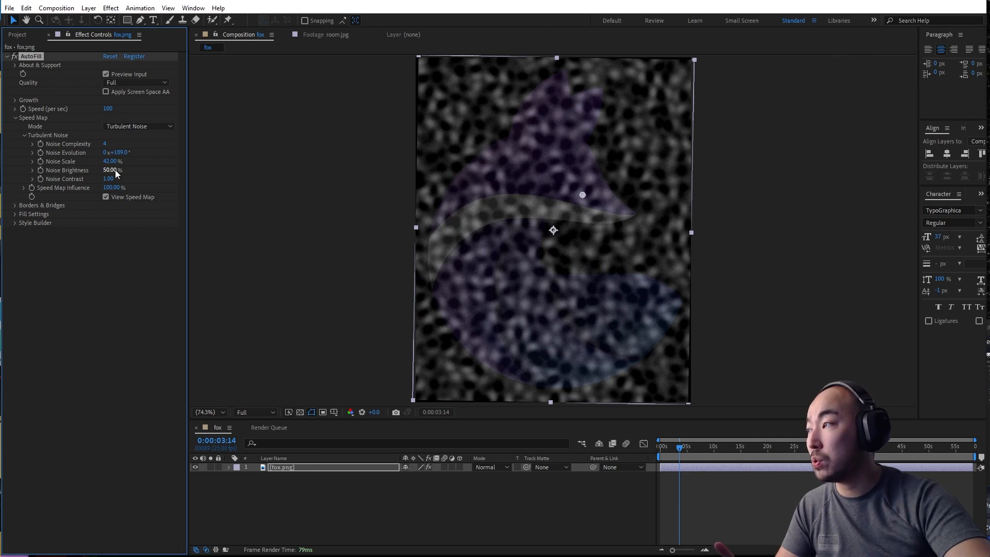
pyautogui.moveTo(110, 170); pyautogui.dragTo(384, 173)
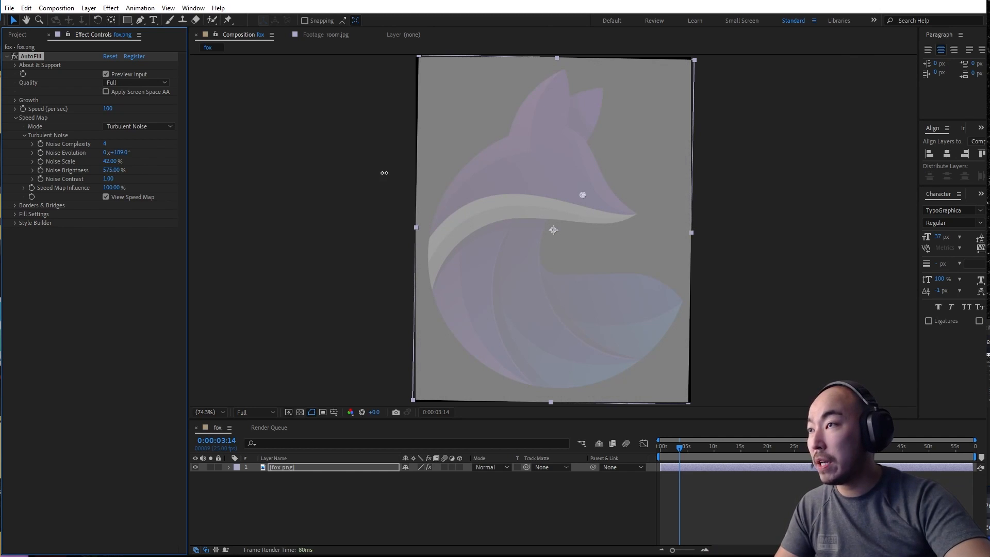
pyautogui.moveTo(127, 182); pyautogui.dragTo(253, 175)
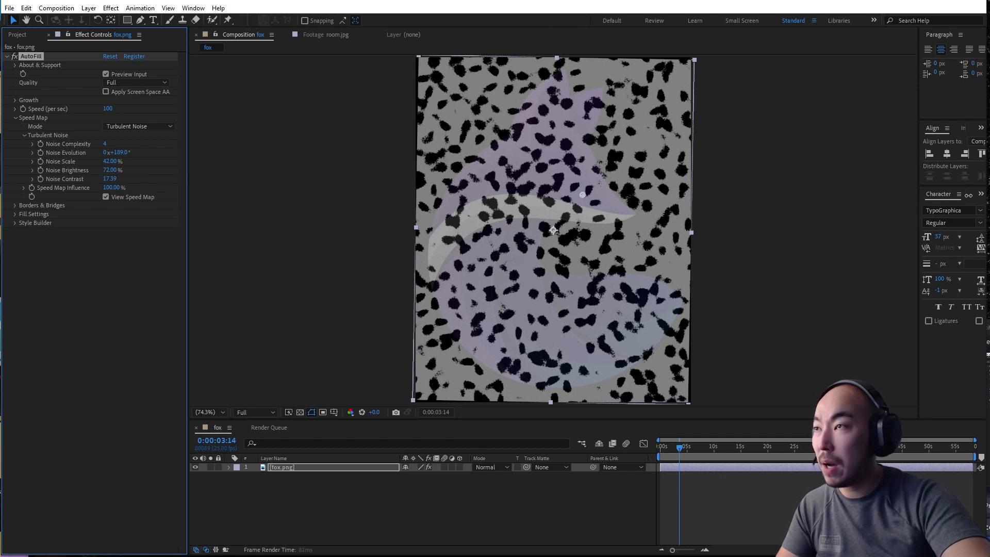
pyautogui.moveTo(115, 170); pyautogui.dragTo(125, 171)
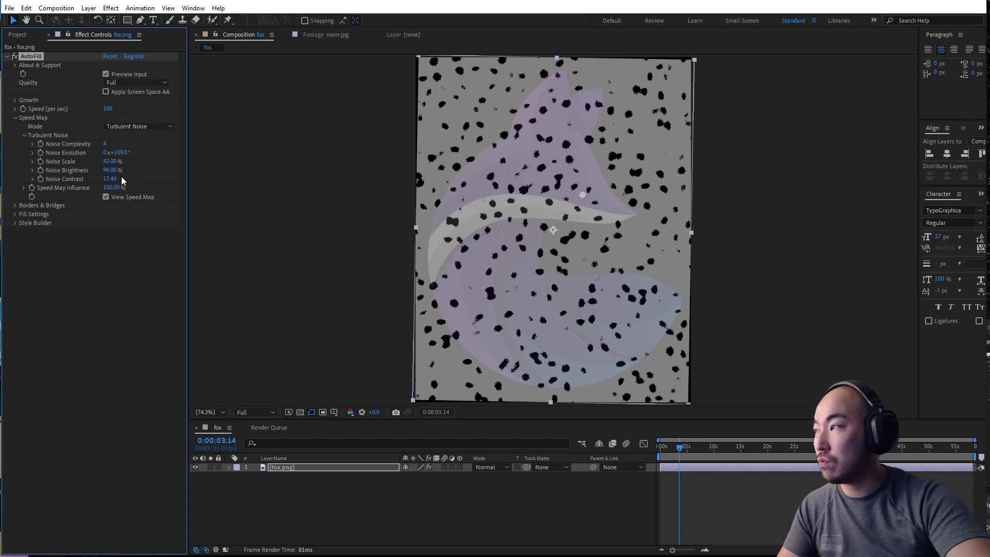
# Hide the speed map and play the high-contrast noise fill from the first frame.
pyautogui.click(123, 198)
pyautogui.moveTo(678, 447); pyautogui.dragTo(578, 456)
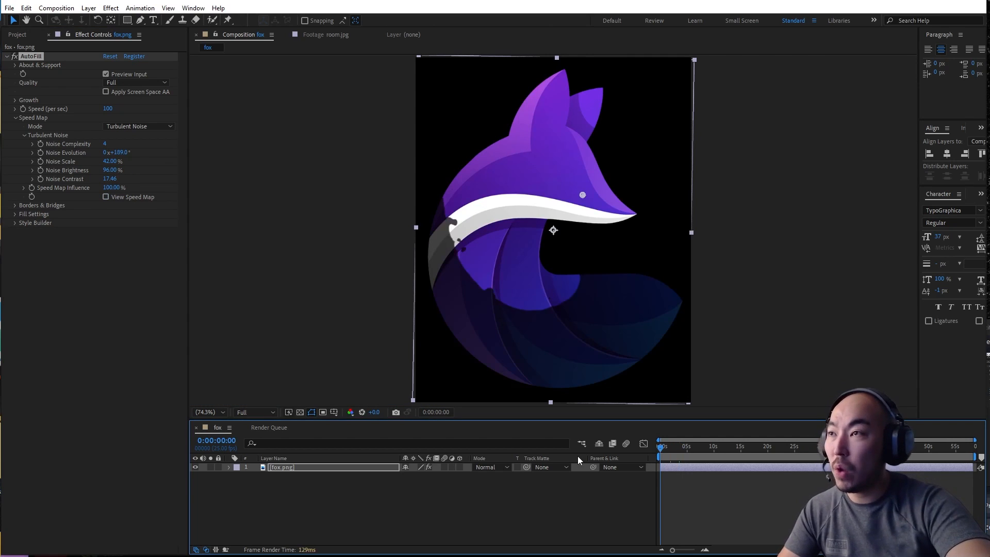
pyautogui.press('space')
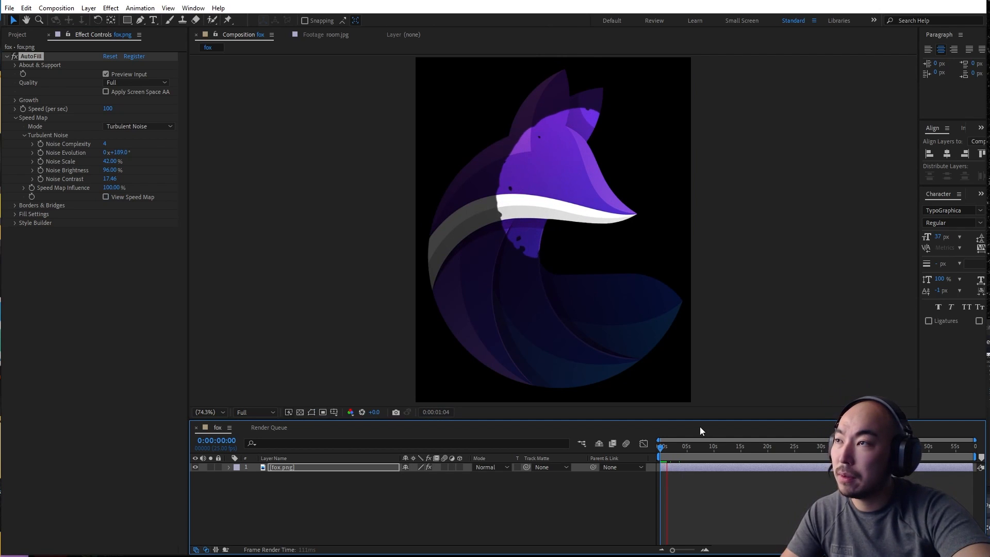
# Replay the fill at closer zoom to examine how its edge moves around the noise spots on the body and tail.
pyautogui.scroll(1, 480, 277)
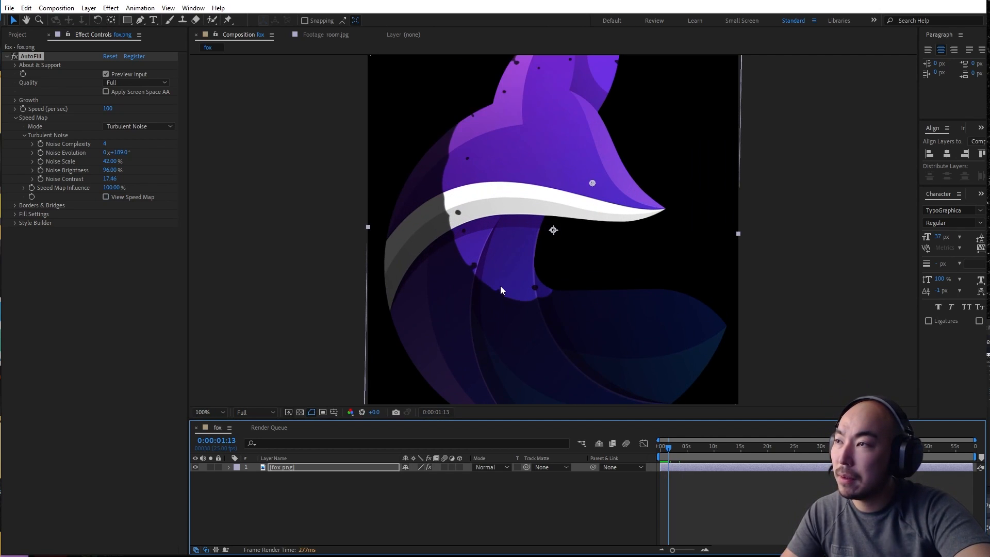
pyautogui.scroll(2, 500, 286)
pyautogui.moveTo(669, 447); pyautogui.dragTo(655, 449)
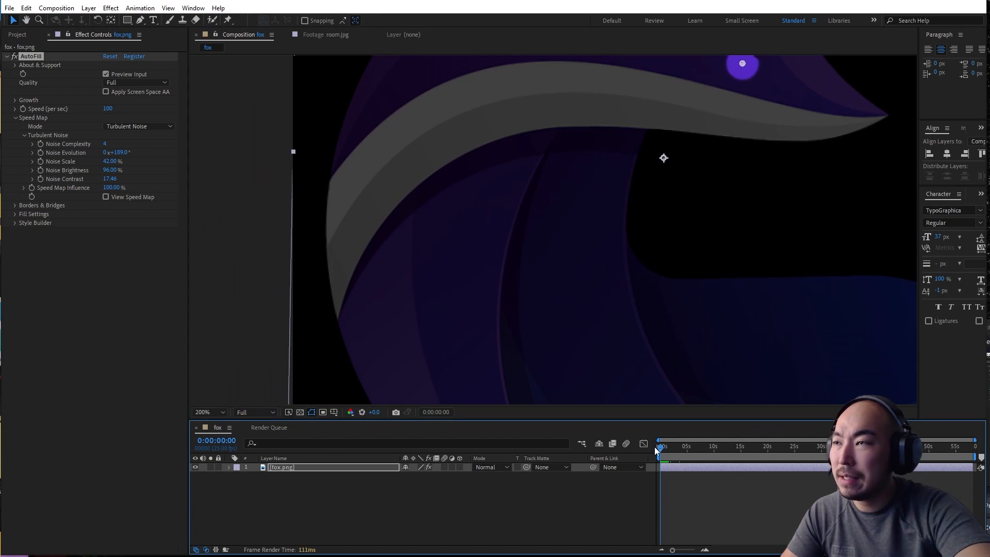
pyautogui.press('space')
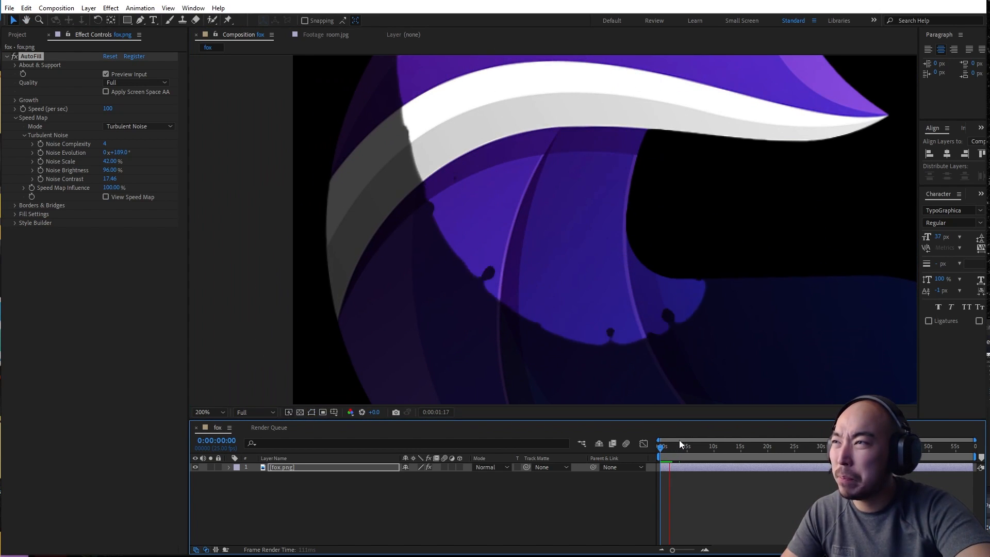
pyautogui.press('space')
pyautogui.moveTo(589, 336); pyautogui.dragTo(551, 292)
pyautogui.press('/')
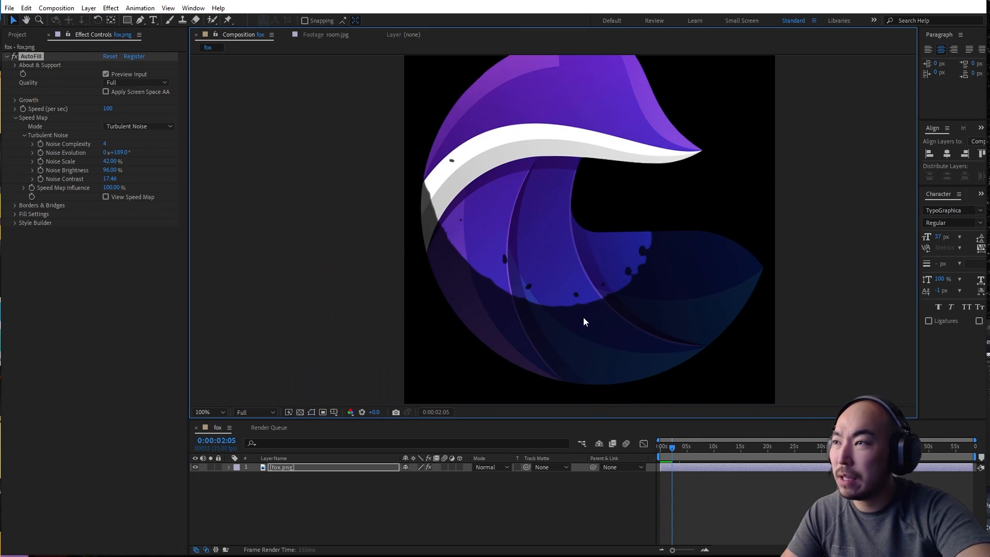
pyautogui.press('space')
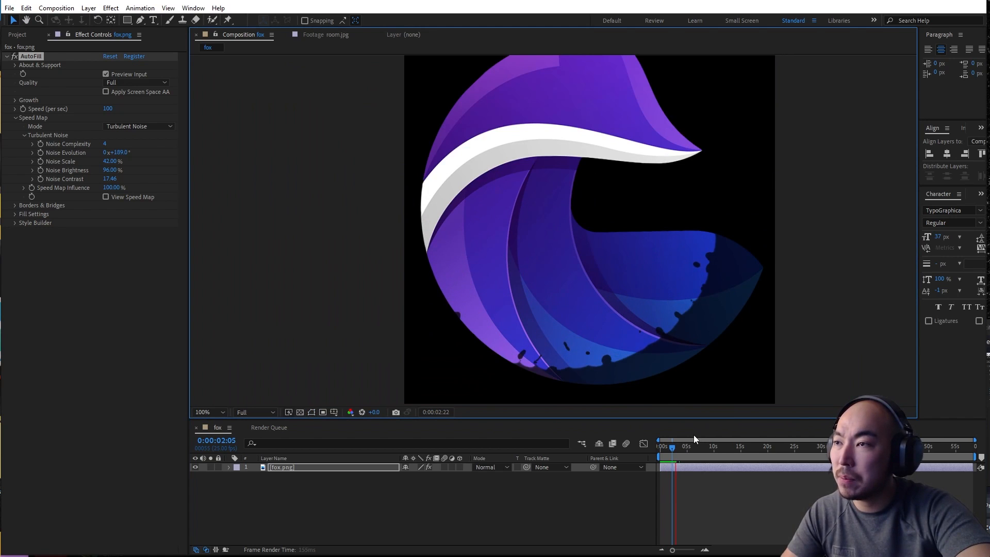
pyautogui.click(675, 450)
pyautogui.moveTo(676, 451); pyautogui.dragTo(571, 452)
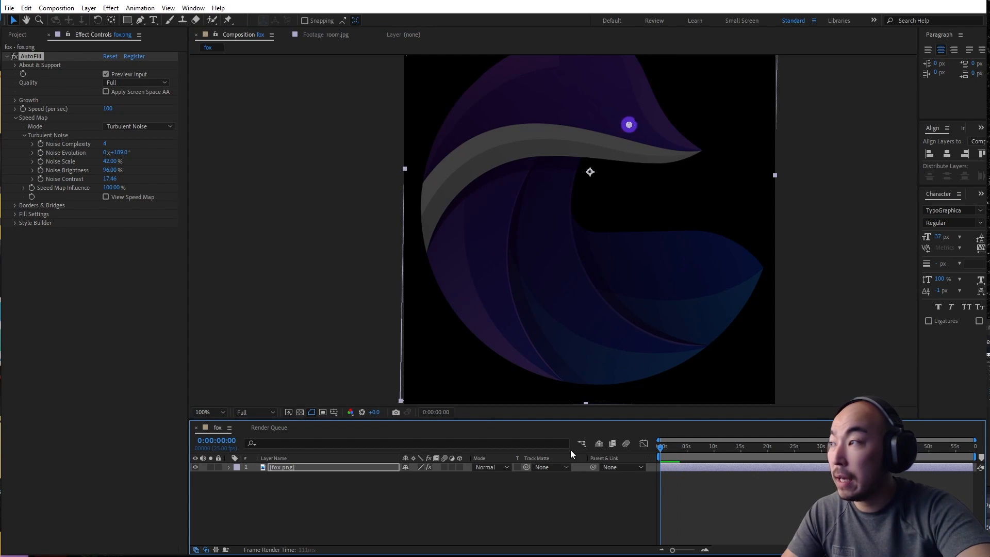
# Lower Noise Brightness to 35% against the displayed speed map, then hide the map and play the fill.
pyautogui.click(107, 196)
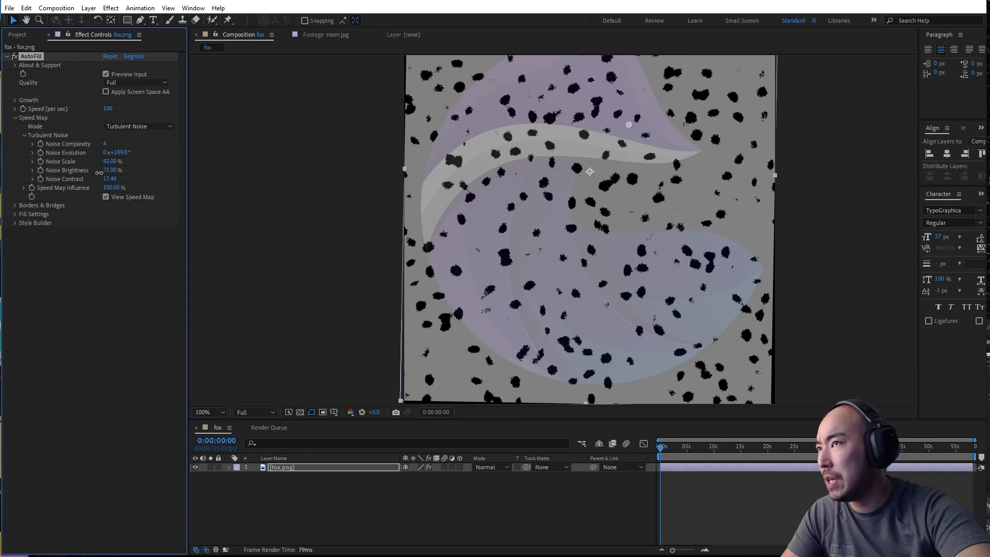
pyautogui.moveTo(99, 173); pyautogui.dragTo(90, 180)
pyautogui.click(106, 197)
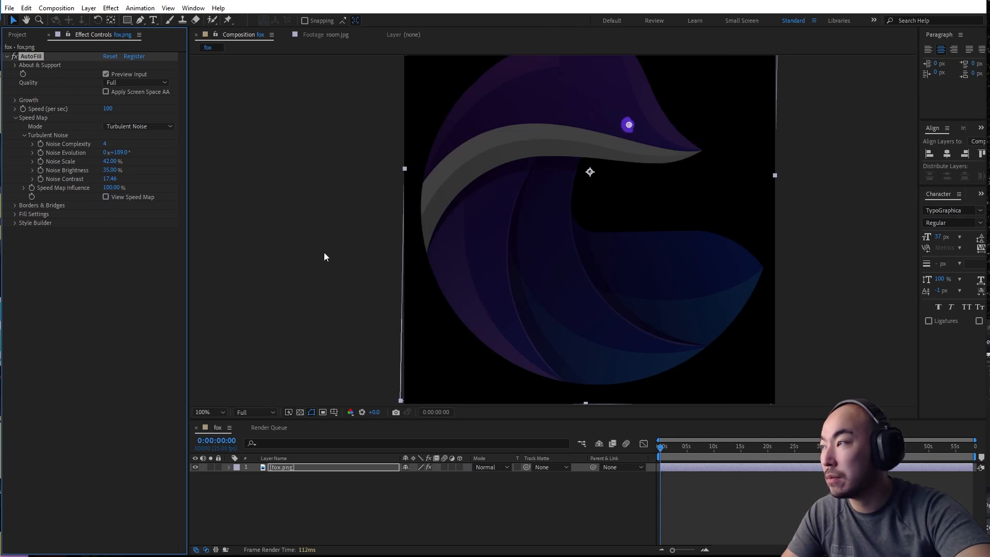
pyautogui.press('space')
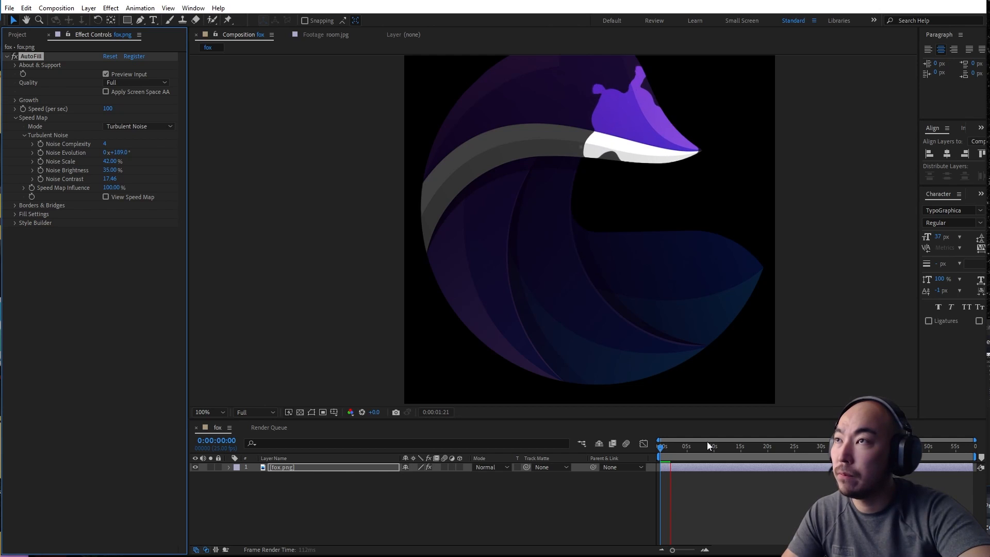
# Move the fill's start point back from the snout onto the fox's cheek and play from the start without the input preview.
pyautogui.press('space')
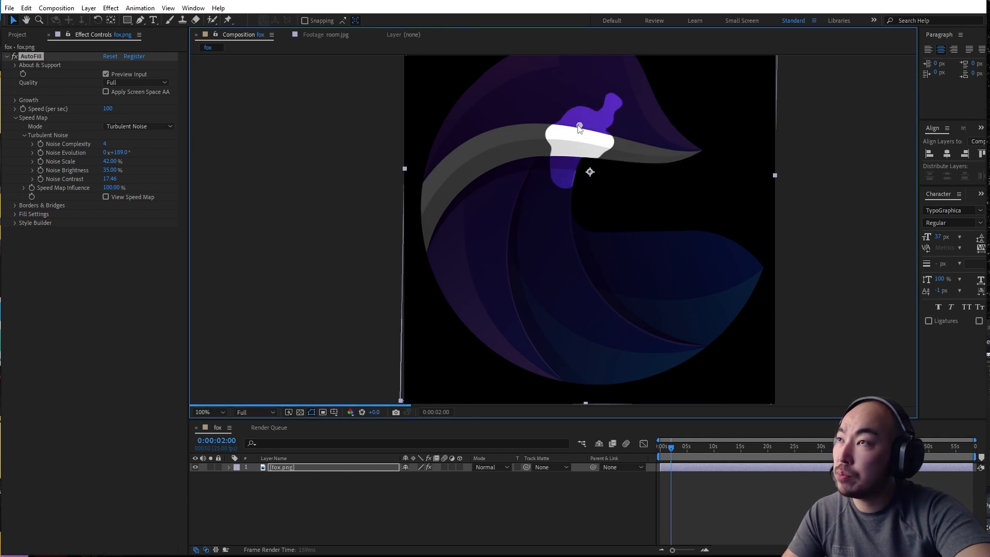
pyautogui.moveTo(645, 203); pyautogui.dragTo(660, 285)
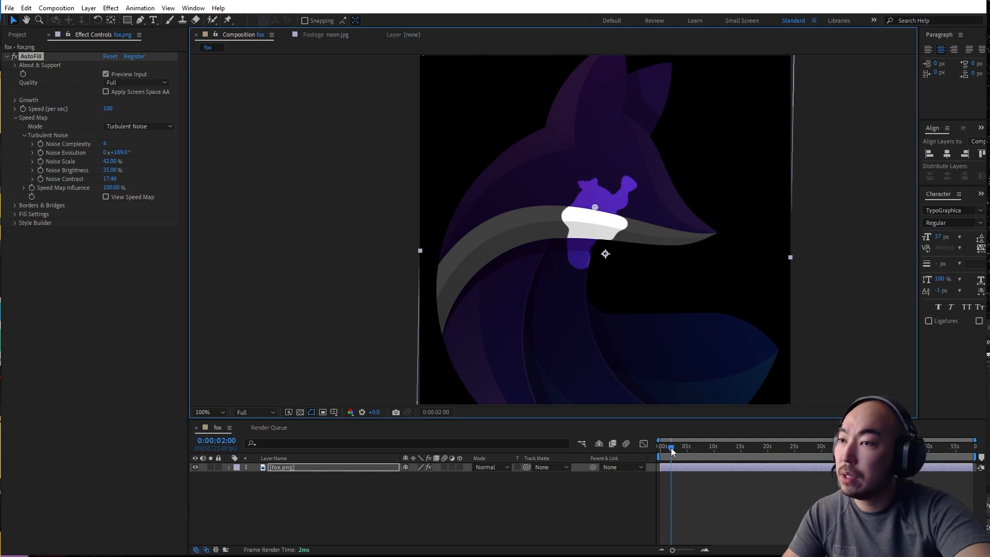
pyautogui.moveTo(670, 448); pyautogui.dragTo(660, 448)
pyautogui.click(105, 74)
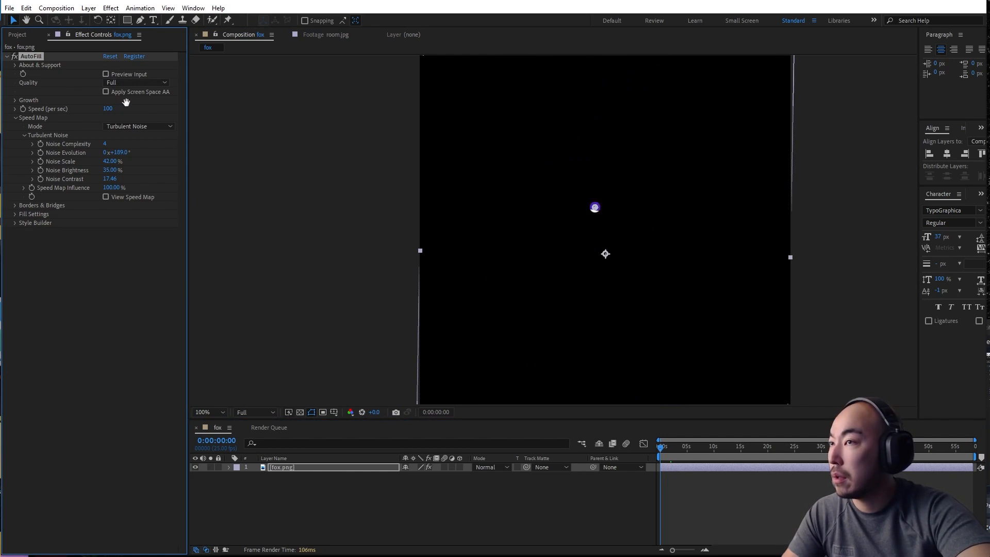
pyautogui.press('space')
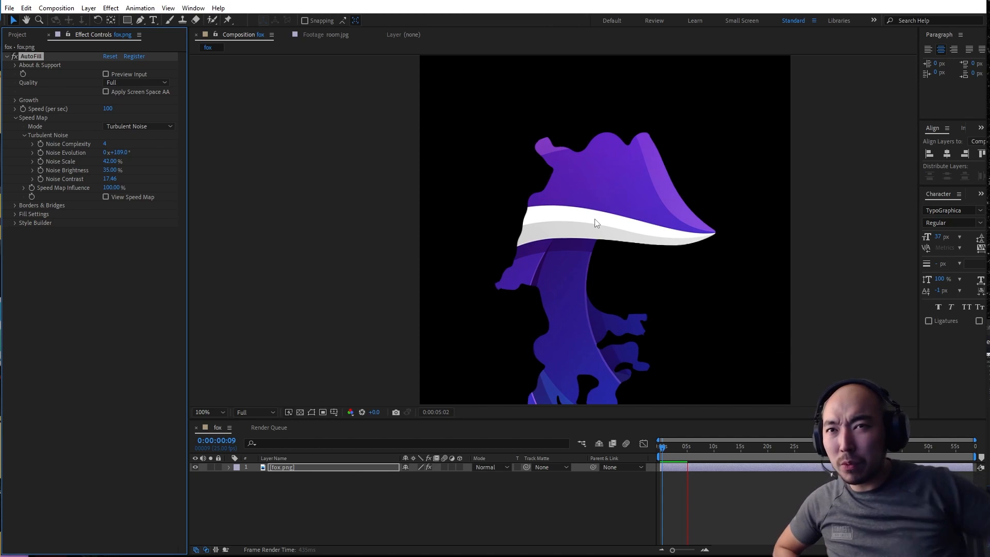
# Replay the noise-driven fill from the first frame at closer zoom, examining how it spreads over the fox, and stop partway through the growth.
pyautogui.press('space')
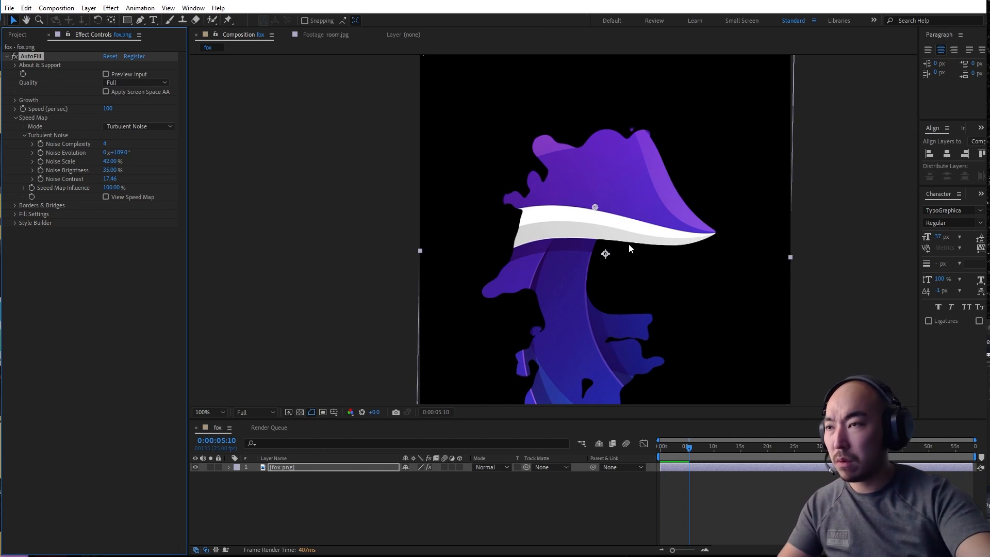
pyautogui.scroll(-1, 629, 245)
pyautogui.moveTo(634, 241); pyautogui.dragTo(642, 216)
pyautogui.moveTo(672, 446); pyautogui.dragTo(656, 446)
pyautogui.press('space')
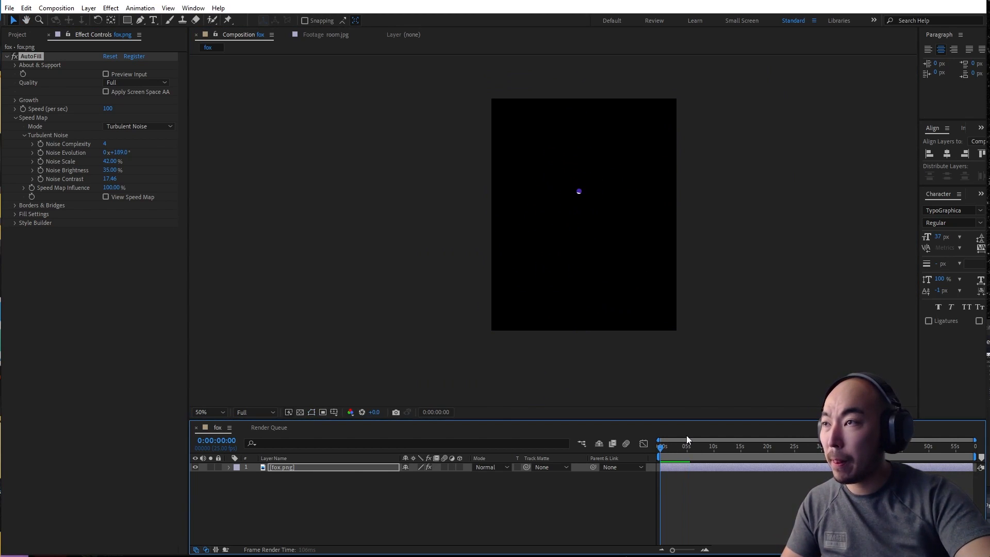
pyautogui.scroll(1, 586, 227)
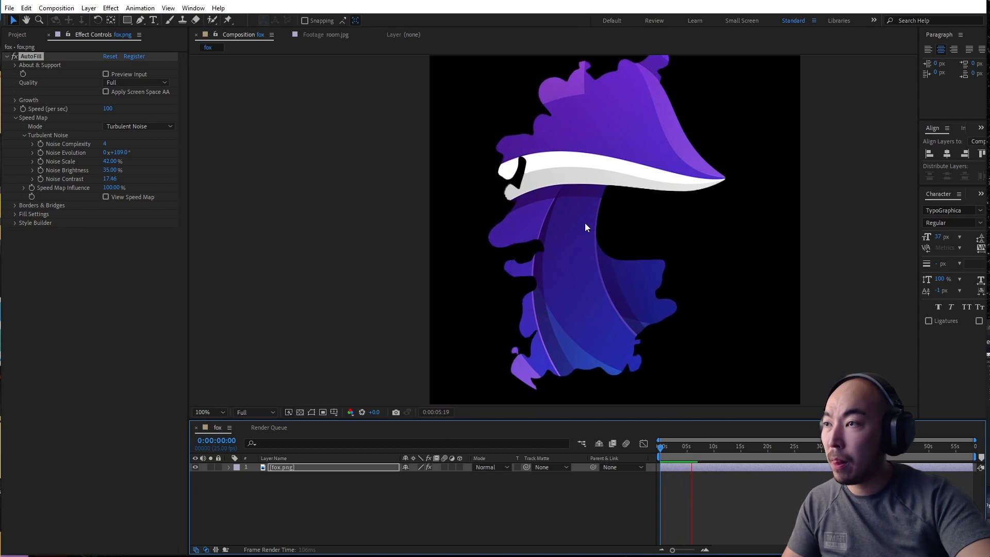
pyautogui.press('space')
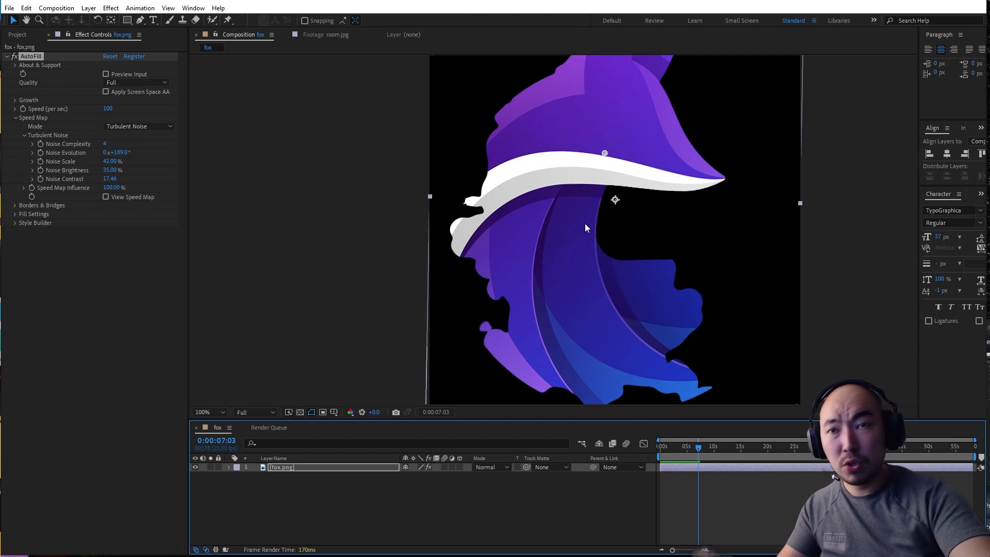
pyautogui.press('Home')
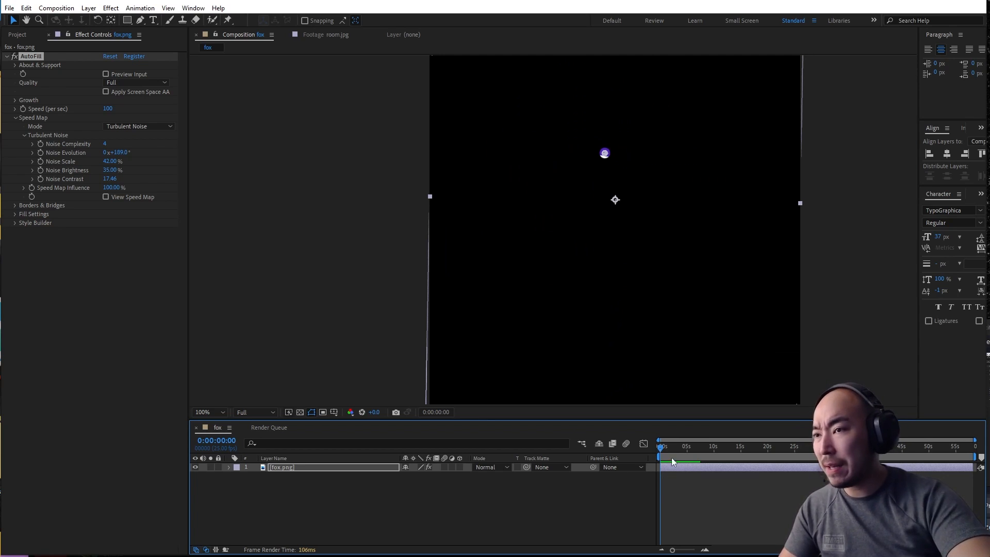
pyautogui.moveTo(670, 446); pyautogui.dragTo(682, 447)
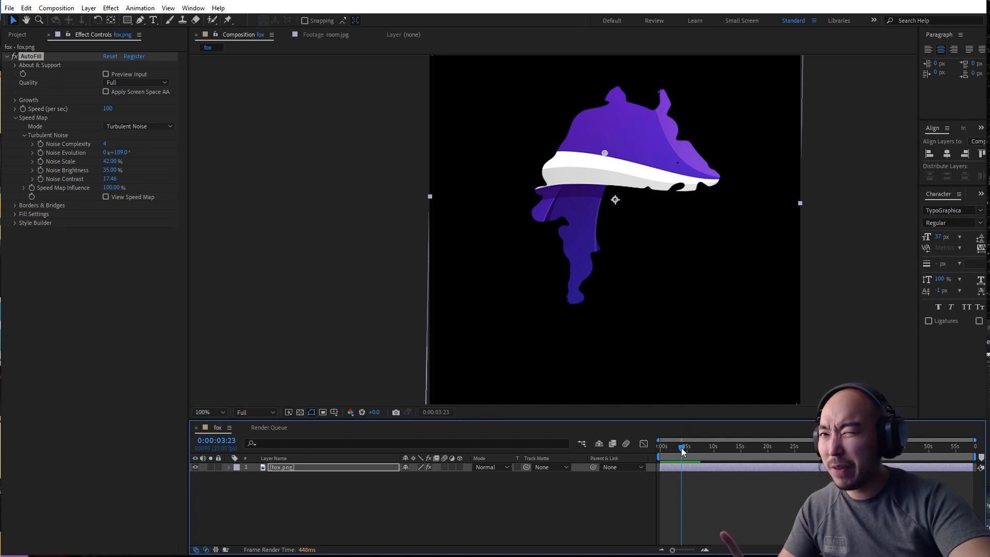
# Apply the (Reveal) Glow preset to the fox fill in AutoFill's Style Builder.
pyautogui.click(14, 223)
pyautogui.click(14, 224)
pyautogui.click(15, 224)
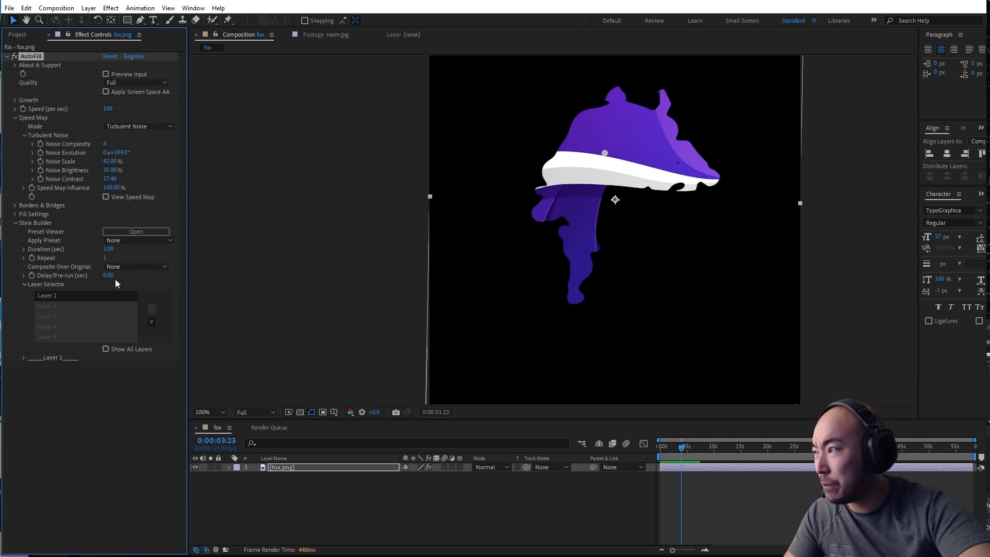
pyautogui.click(138, 267)
pyautogui.click(144, 241)
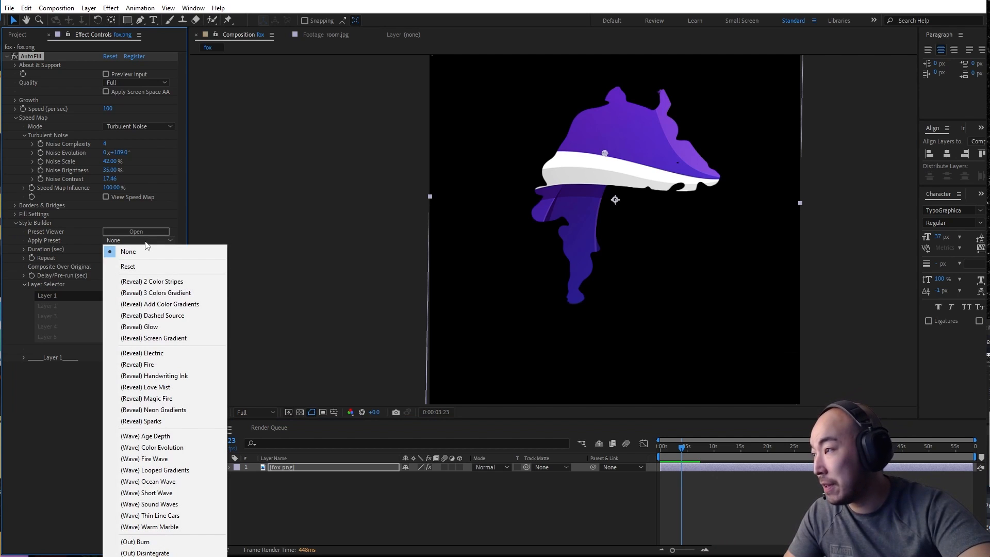
pyautogui.click(167, 326)
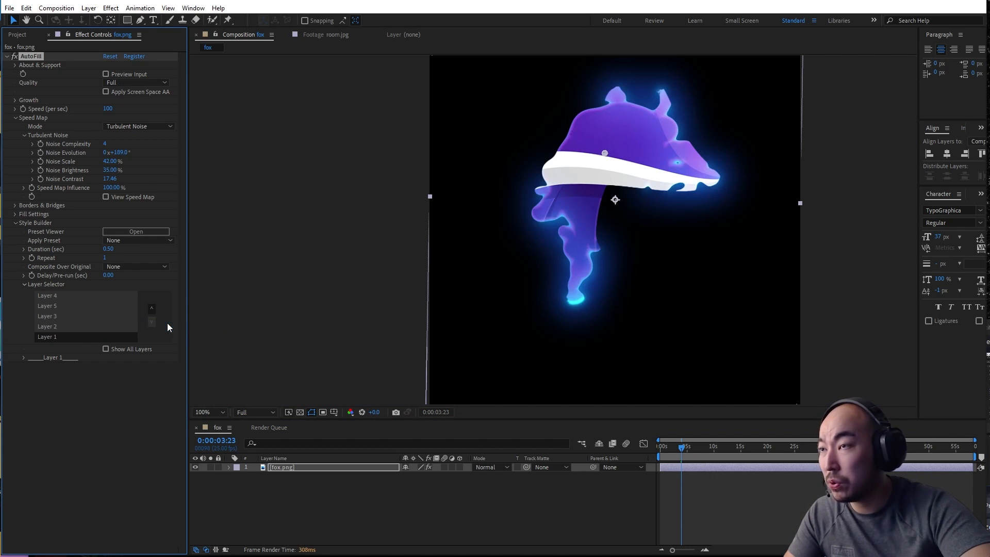
# Scrub and play the glow reveal from the start, examining the glowing growth tips on the fox's body up close.
pyautogui.click(648, 456)
pyautogui.press('Home')
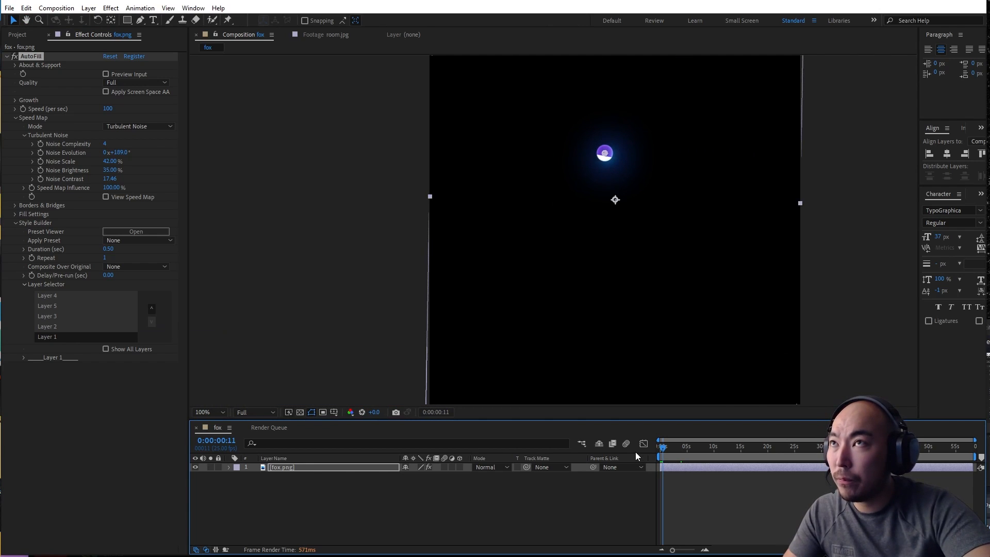
pyautogui.click(678, 450)
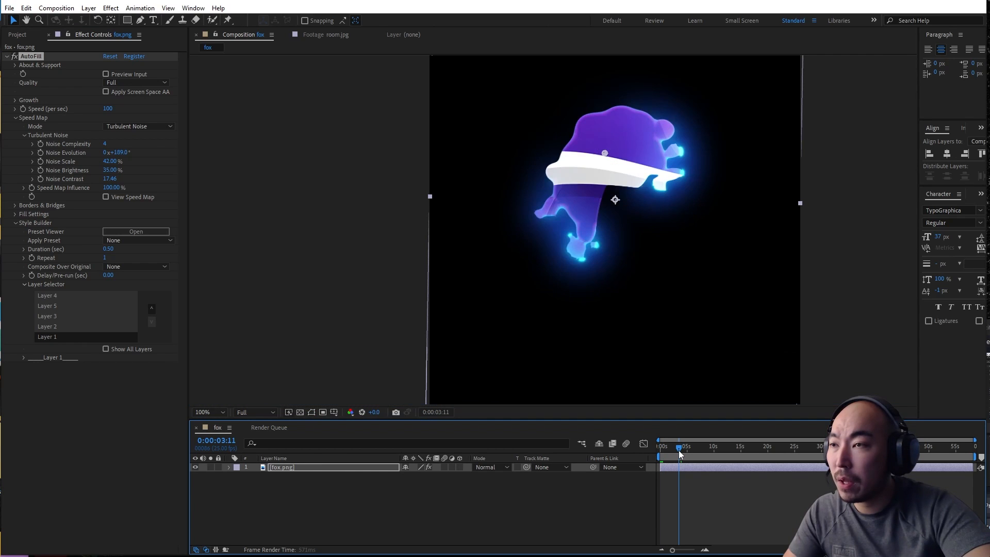
pyautogui.moveTo(677, 451); pyautogui.dragTo(679, 452)
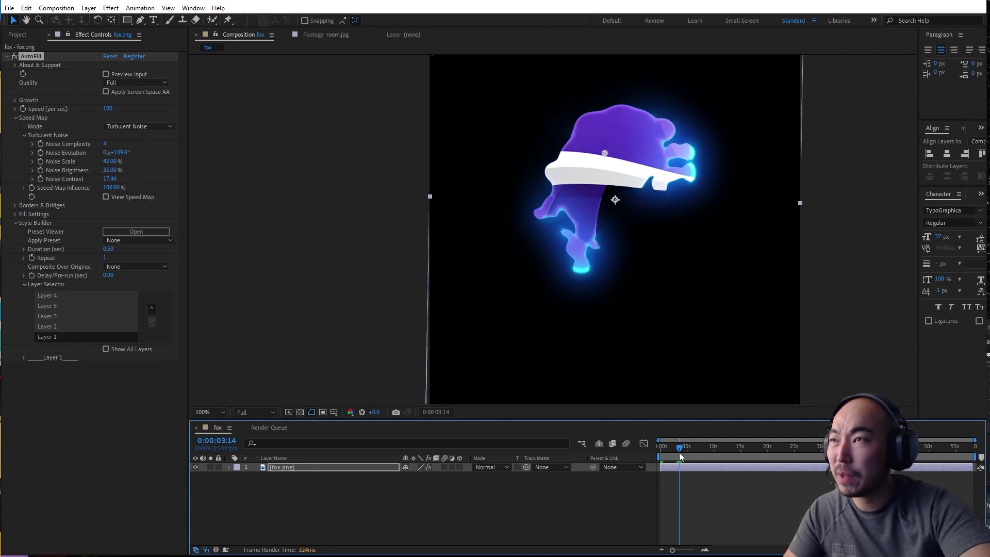
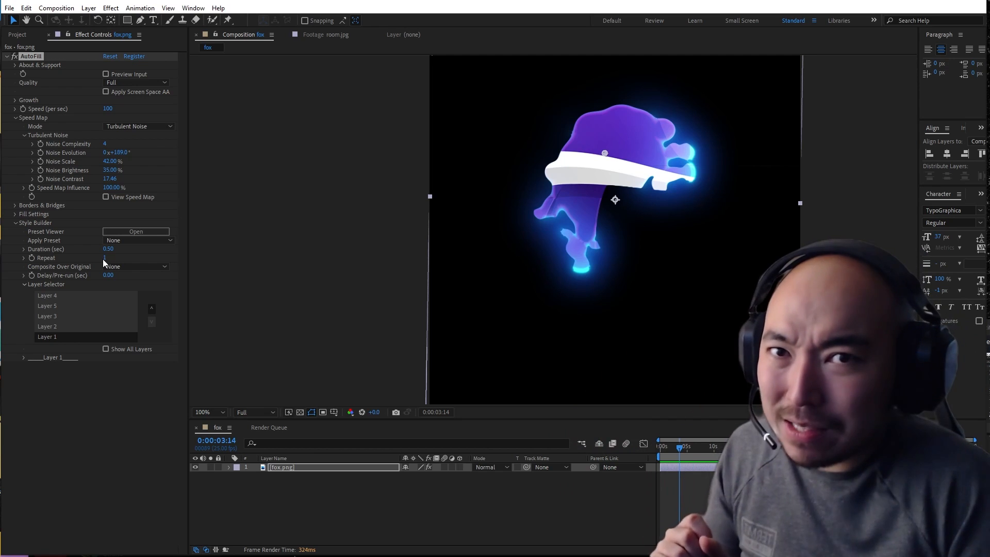
pyautogui.press('space')
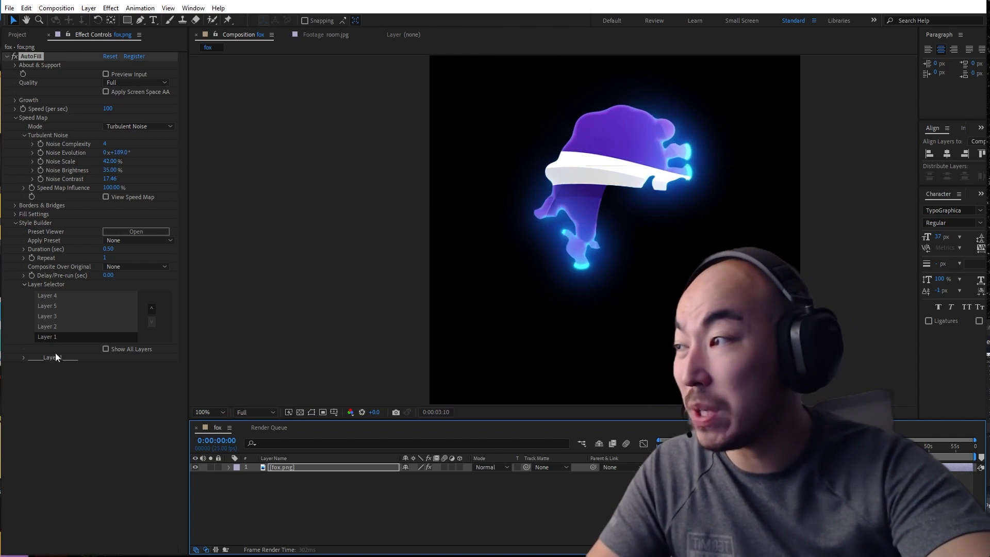
pyautogui.press('space')
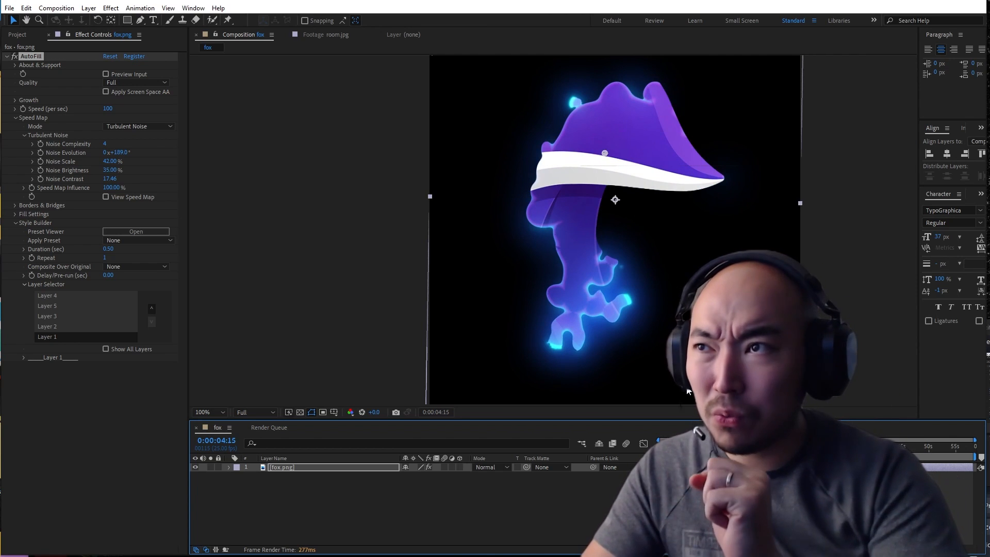
pyautogui.scroll(2, 588, 326)
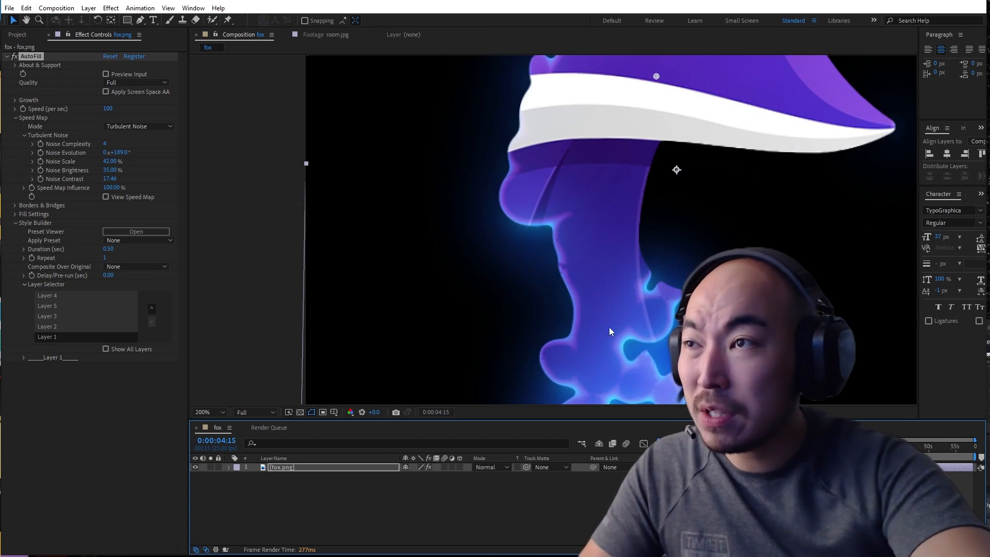
pyautogui.moveTo(682, 446); pyautogui.dragTo(681, 446)
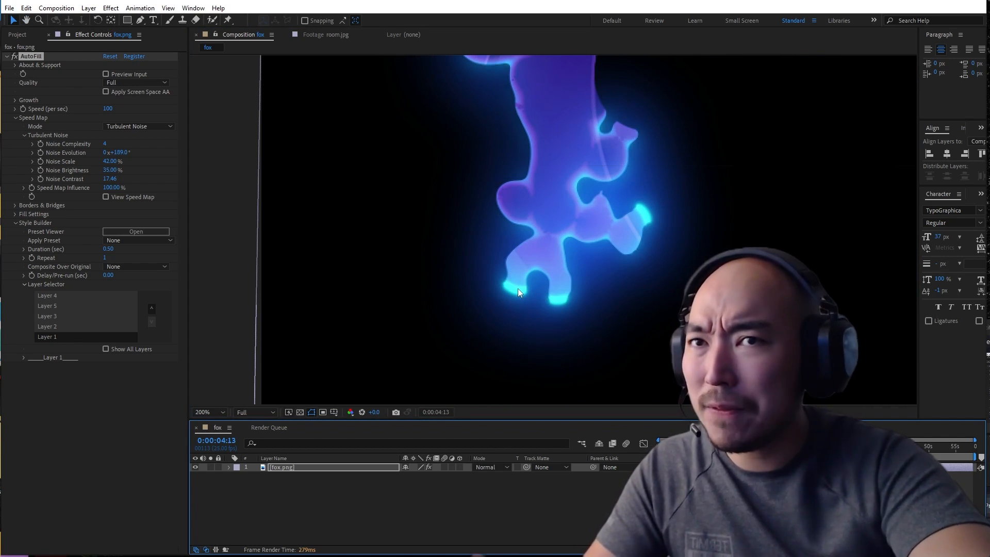
# Set the Style Builder duration to 1 second and inspect the glow along the growing tips.
pyautogui.click(107, 248)
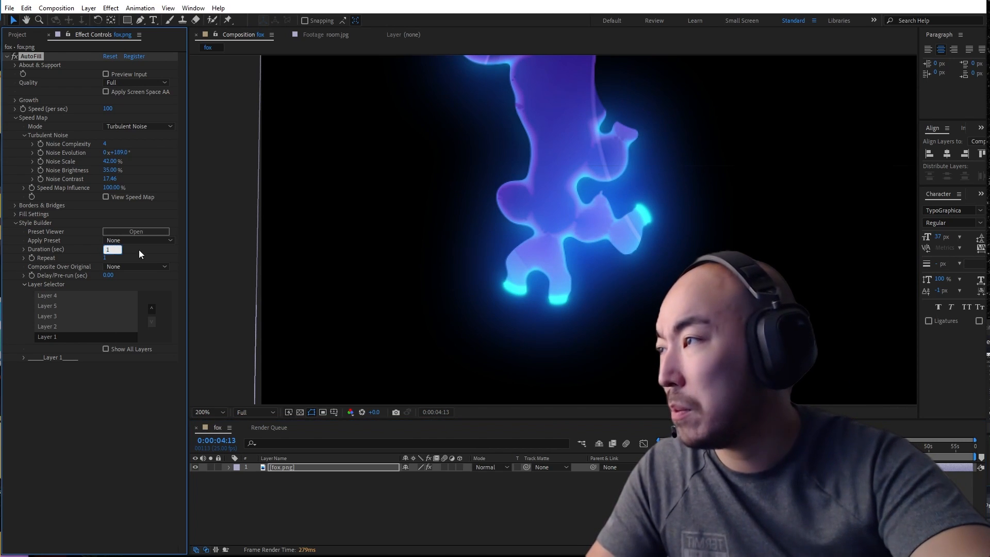
pyautogui.write('1')
pyautogui.press('Return')
pyautogui.moveTo(654, 192)
pyautogui.mouseDown()
pyautogui.moveTo(652, 310)
pyautogui.moveTo(642, 196)
pyautogui.mouseUp()
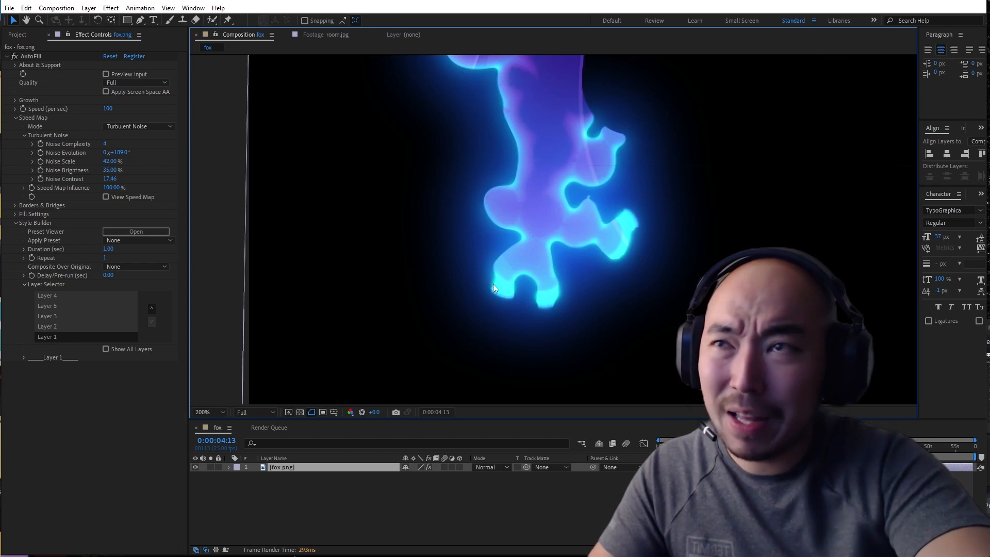
# Turn off Layer 2 and Layer 3 of the glow style, leaving Layer 1 in use.
pyautogui.click(23, 358)
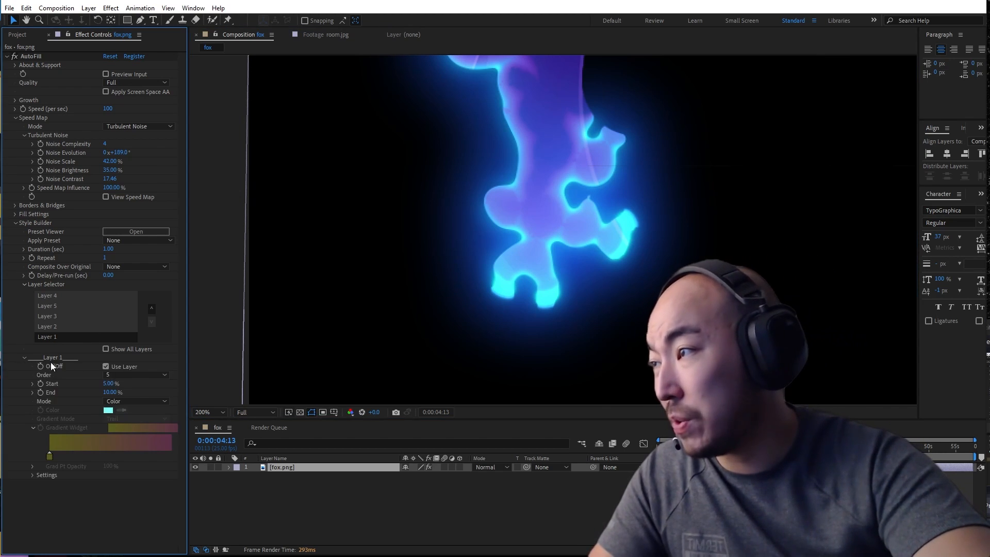
pyautogui.click(119, 367)
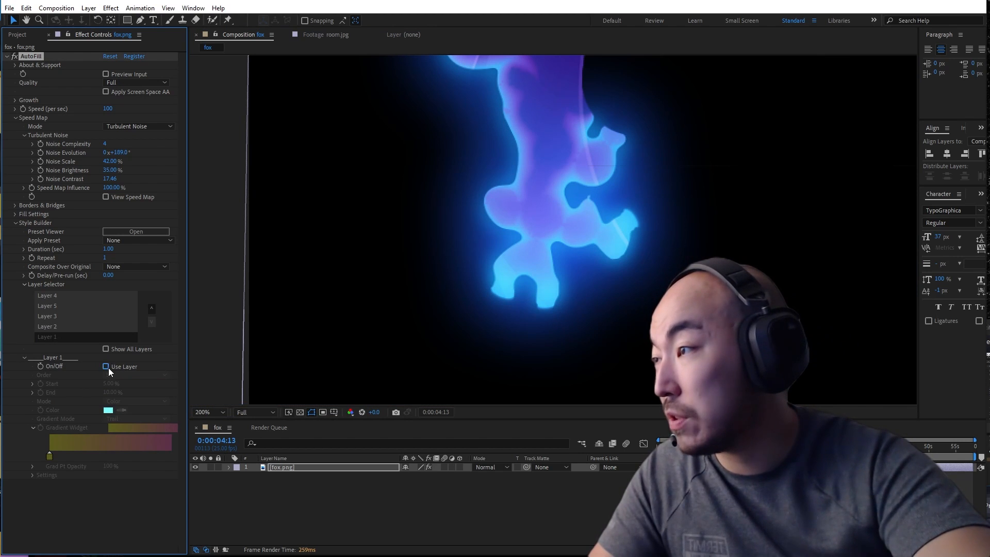
pyautogui.click(63, 326)
pyautogui.click(119, 367)
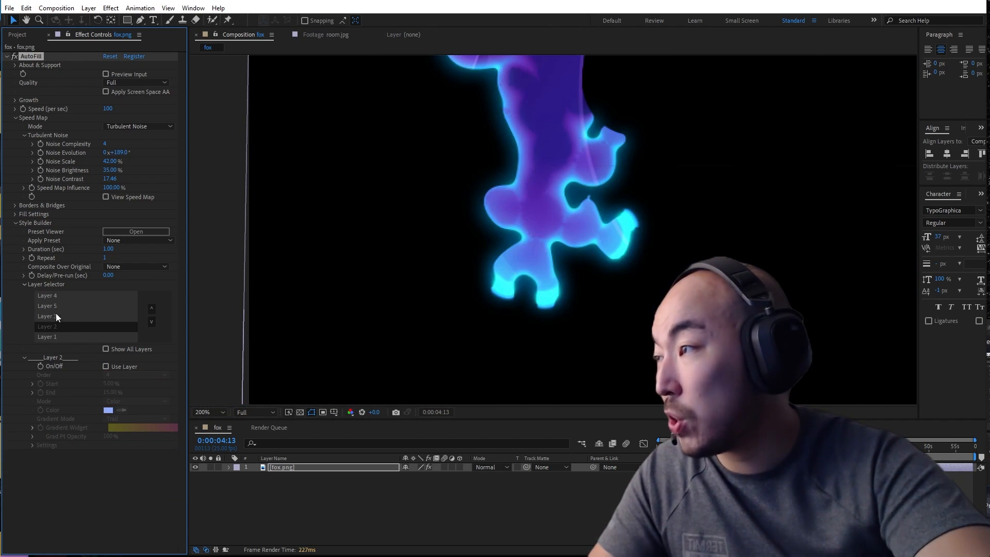
pyautogui.click(55, 316)
pyautogui.click(122, 365)
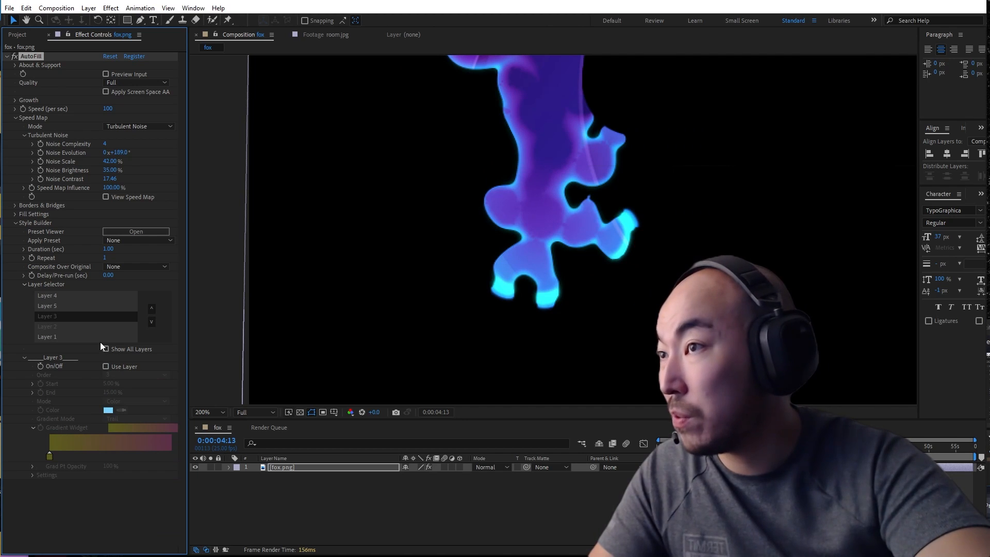
# Apply the built-in Glow effect to the fox.png layer.
pyautogui.click(295, 484)
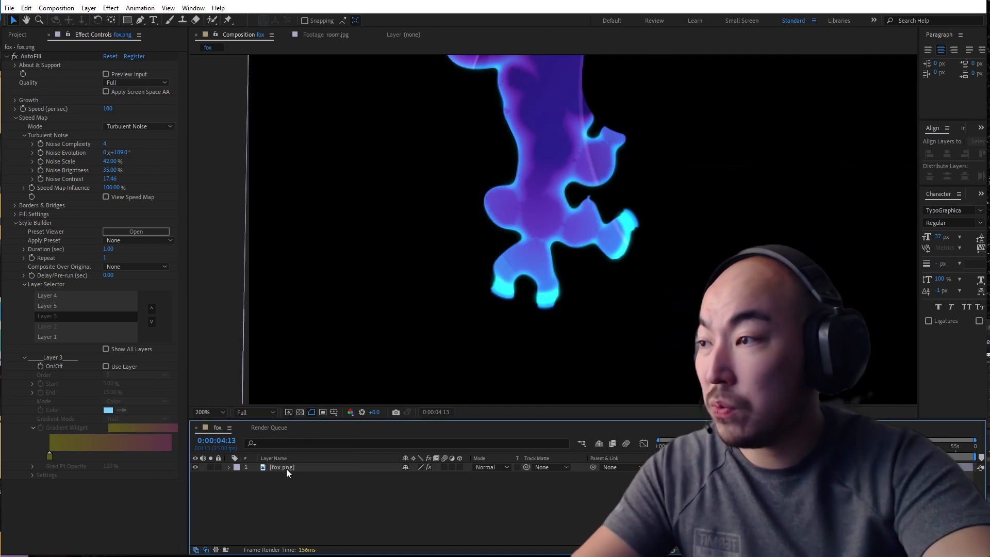
pyautogui.click(286, 469)
pyautogui.hotkey('ctrl', 'space')
pyautogui.write('glo')
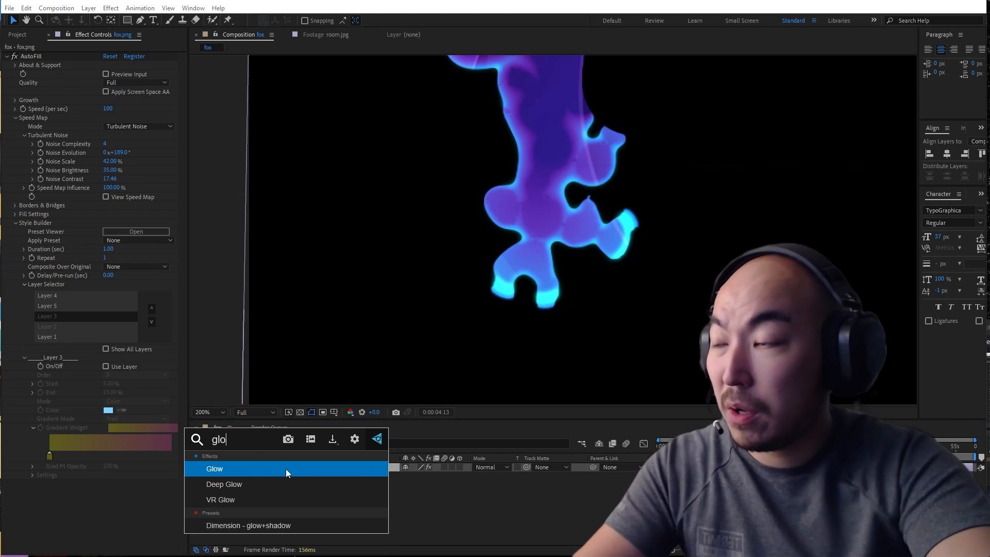
pyautogui.press('Return')
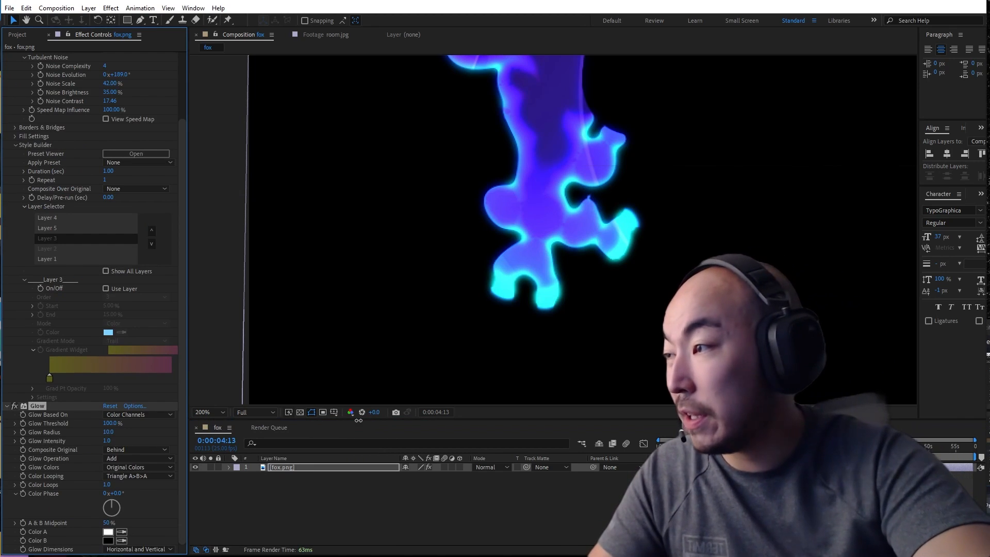
# Set the Glow effect's radius to 33, its intensity to 5.7 and its operation to Screen.
pyautogui.click(223, 431)
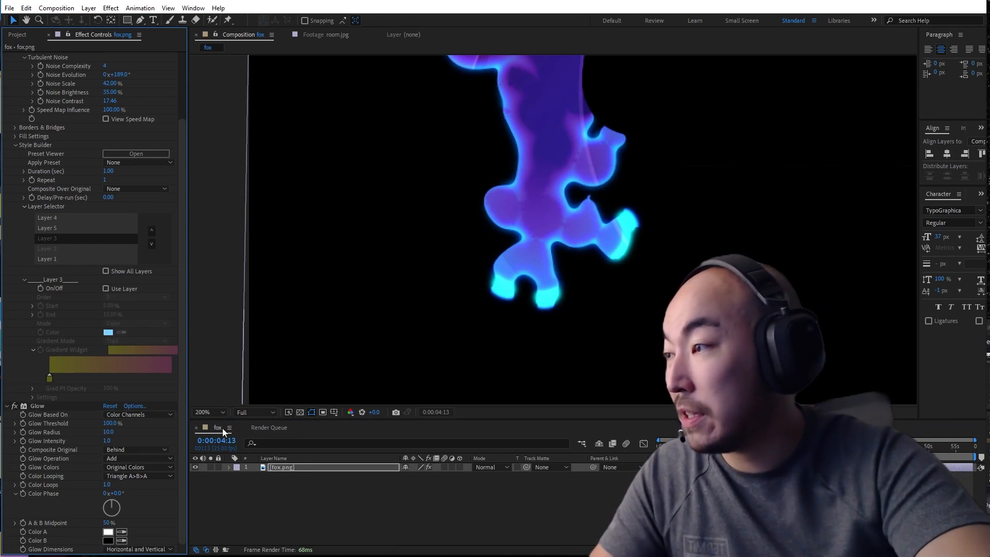
pyautogui.moveTo(110, 433); pyautogui.dragTo(403, 441)
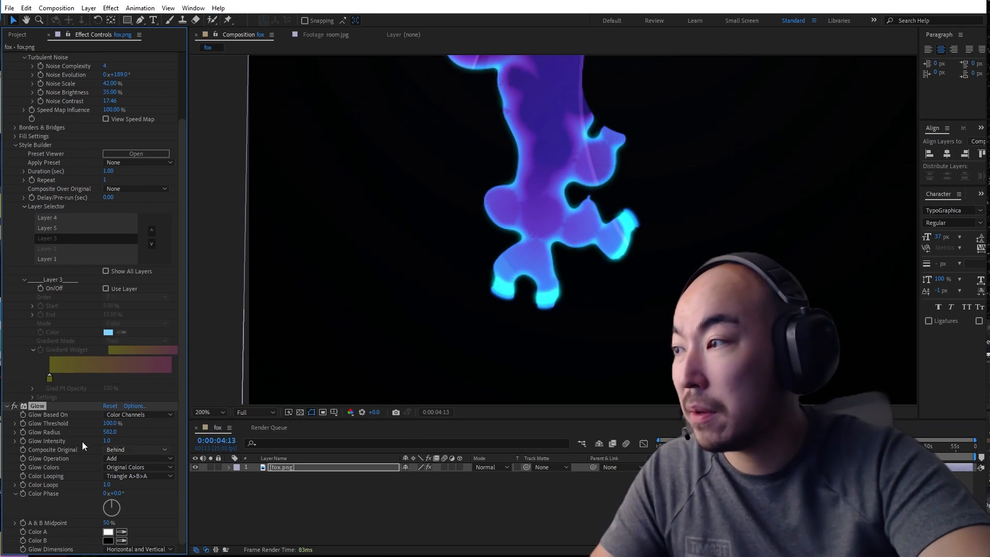
pyautogui.write('33')
pyautogui.press('Return')
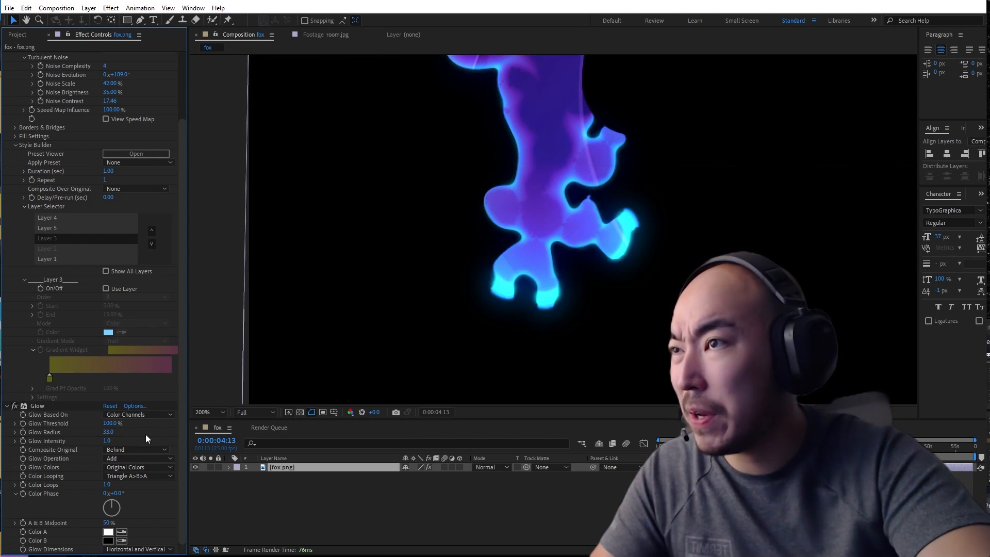
pyautogui.moveTo(107, 441); pyautogui.dragTo(354, 448)
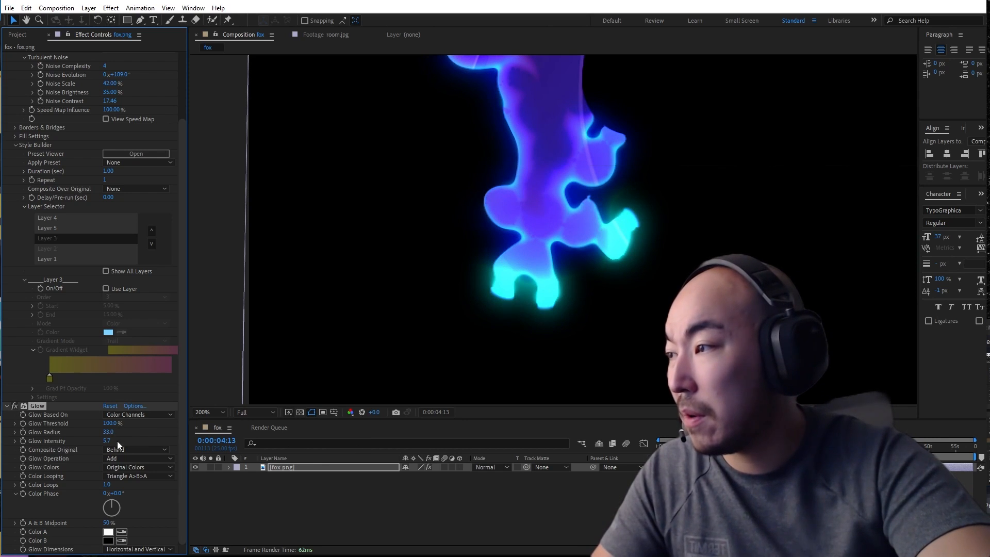
pyautogui.click(126, 458)
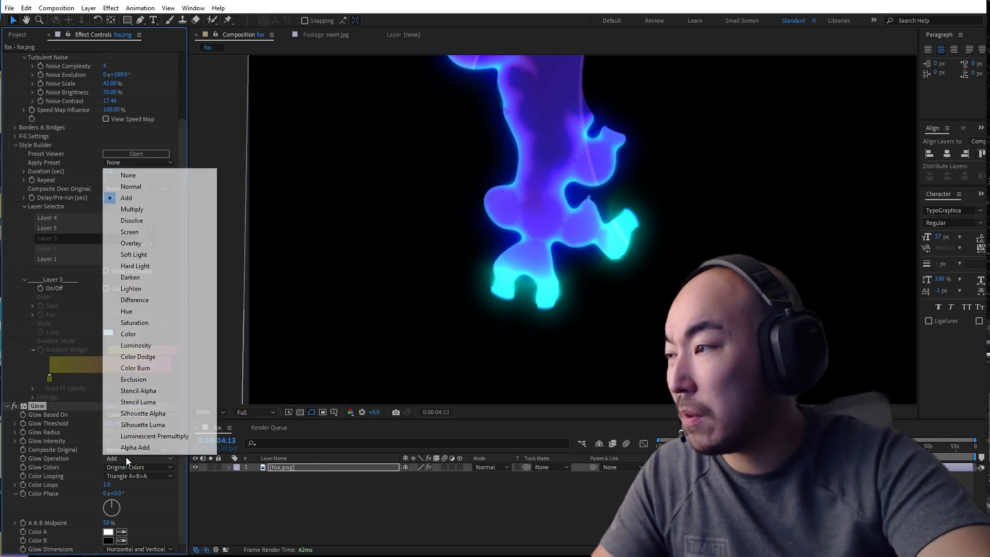
pyautogui.click(135, 233)
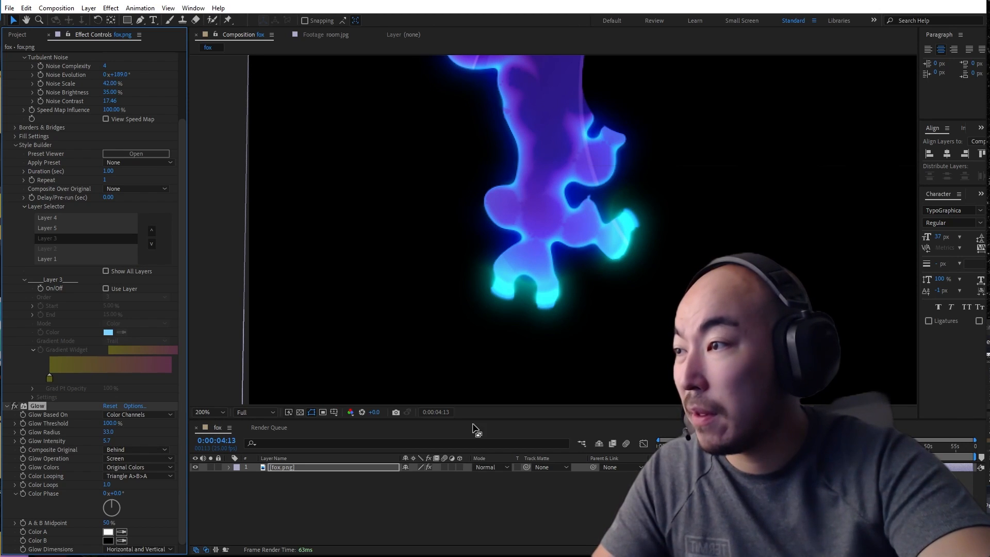
# Check the glow on the whole fox at an earlier frame and remove the Glow effect from the fox layer.
pyautogui.click(385, 495)
pyautogui.scroll(-1, 575, 303)
pyautogui.moveTo(651, 225); pyautogui.dragTo(640, 314)
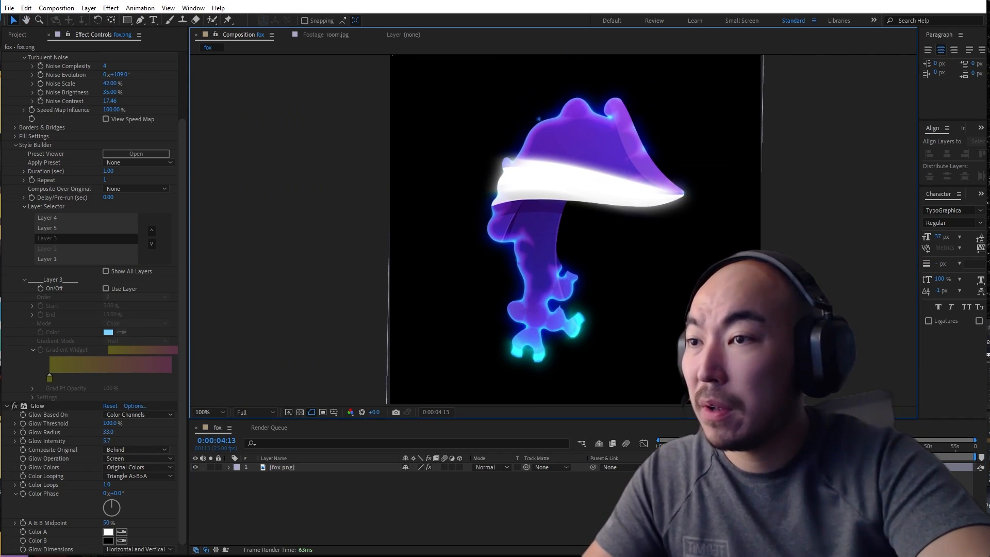
pyautogui.moveTo(673, 447); pyautogui.dragTo(633, 465)
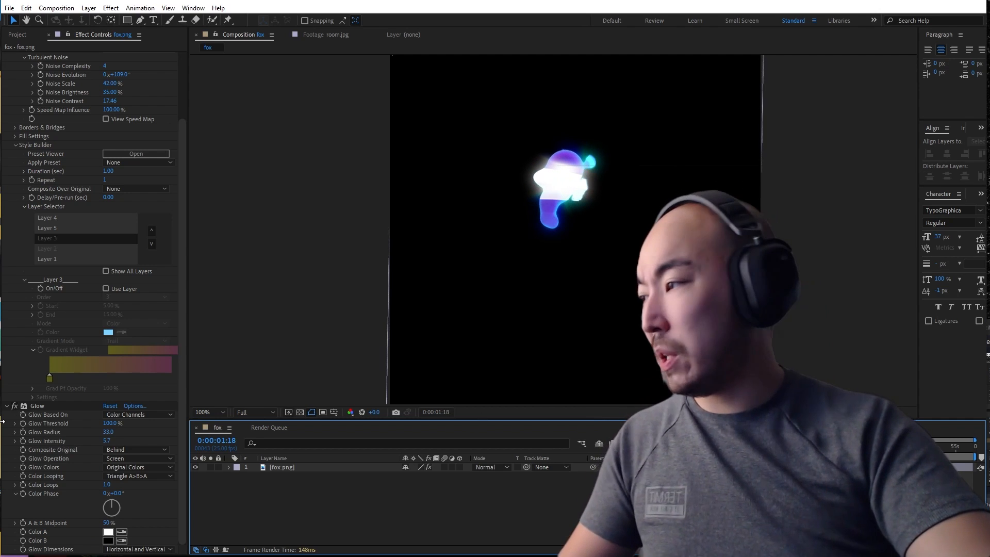
pyautogui.click(38, 406)
# Create a dark purple solid at the 719 x 900 px composition size and place it beneath the fox.png layer.
pyautogui.rightClick(332, 491)
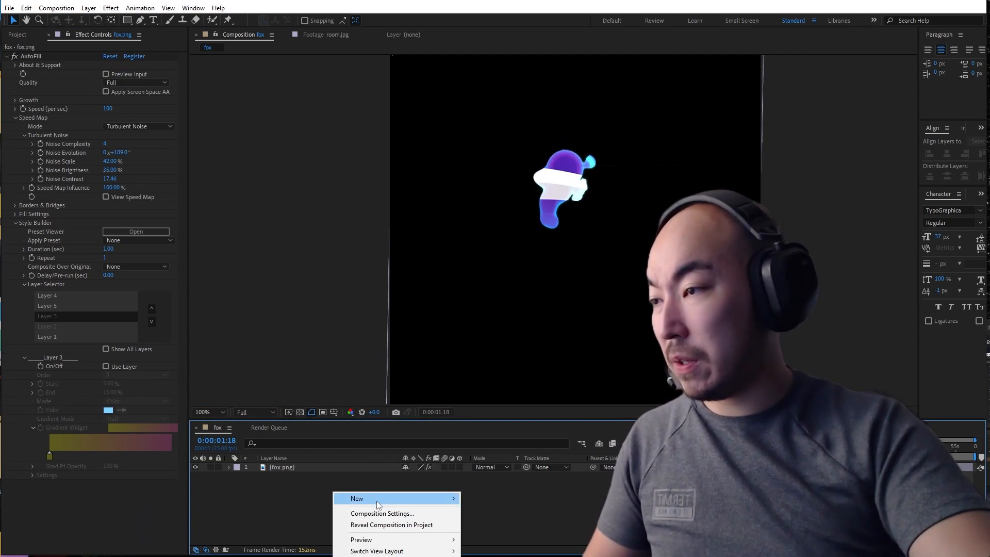
pyautogui.moveTo(361, 498)
pyautogui.click(500, 521)
pyautogui.click(539, 370)
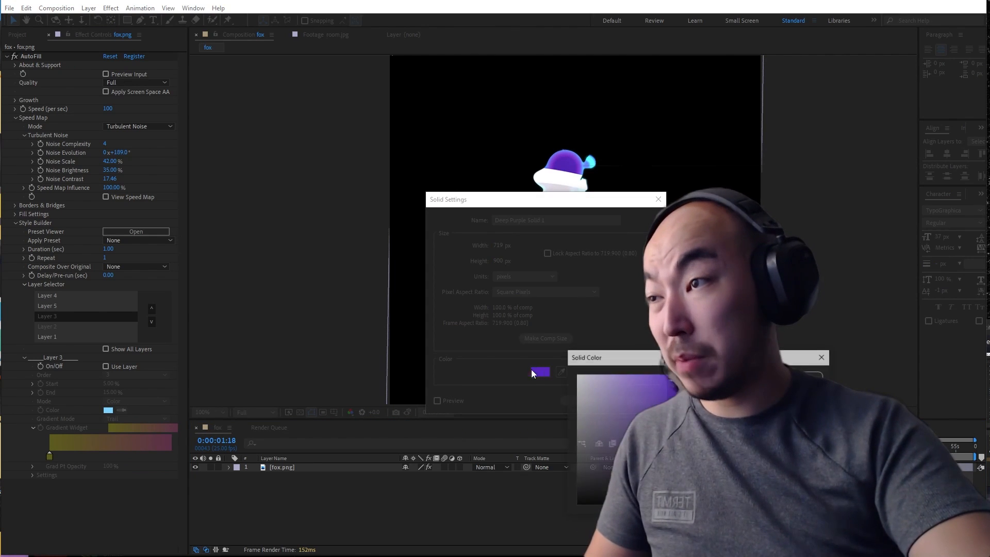
pyautogui.click(799, 376)
pyautogui.click(581, 401)
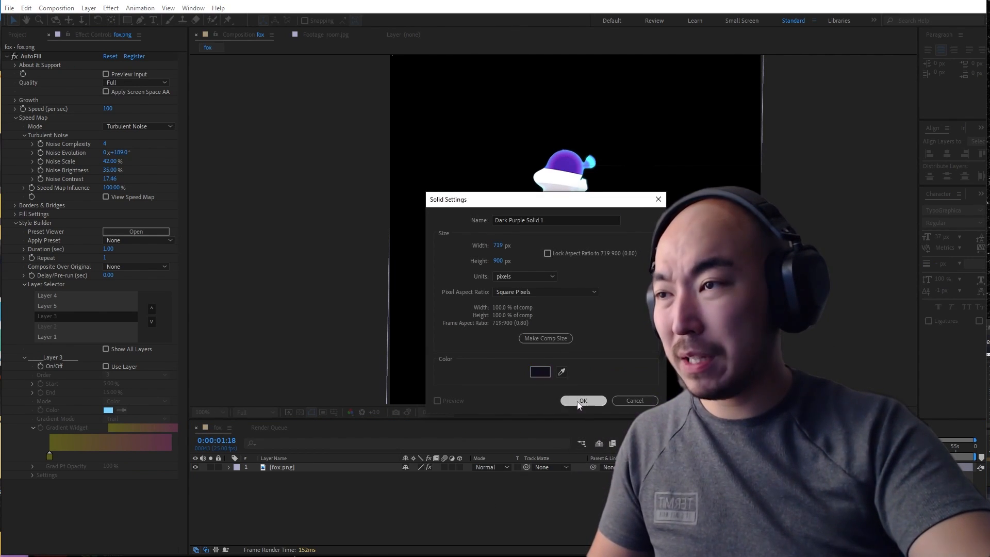
pyautogui.moveTo(282, 468); pyautogui.dragTo(290, 498)
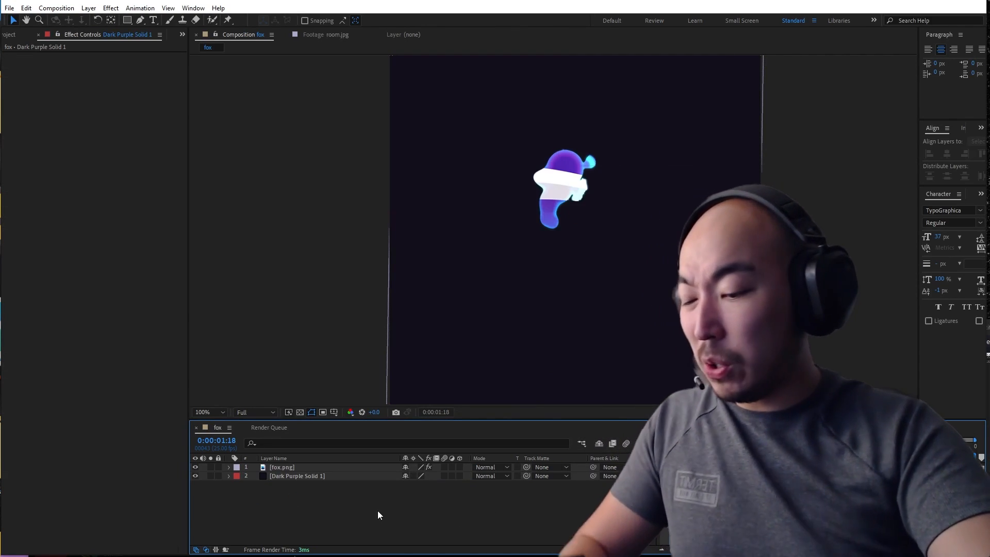
# Add an adjustment layer above the fox and apply the built-in Glow effect to it.
pyautogui.hotkey('ctrl', 'alt', 'y')
pyautogui.hotkey('ctrl', 'space')
pyautogui.write('glo')
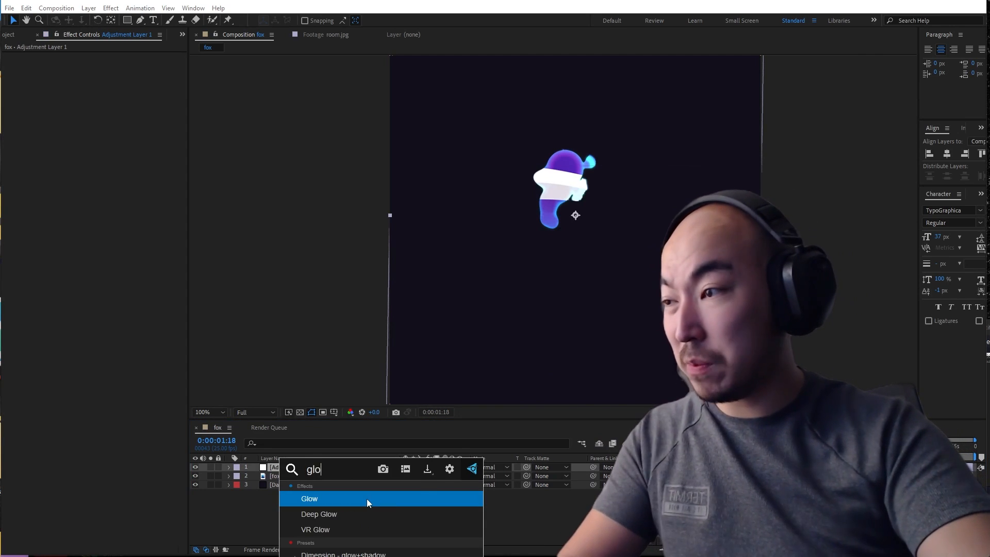
pyautogui.press('Return')
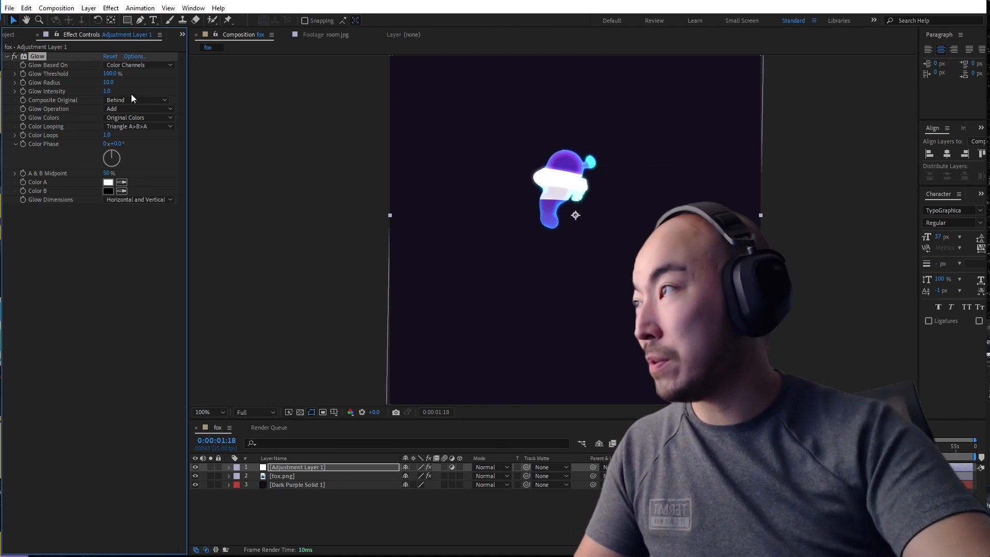
# Set the adjustment layer's Glow operation to Screen, its intensity to 16.7 and its radius to 22.
pyautogui.click(134, 108)
pyautogui.click(127, 177)
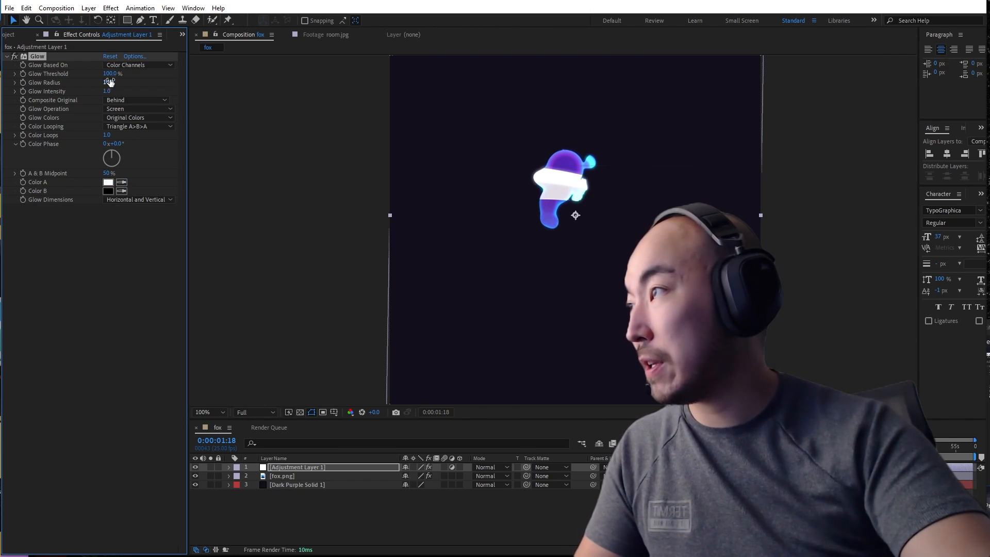
pyautogui.write('99')
pyautogui.press('Return')
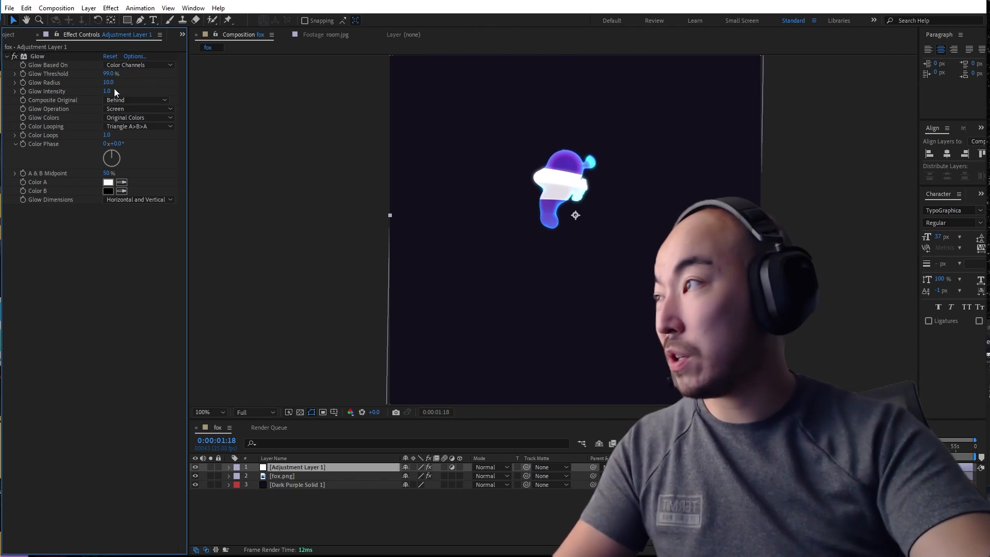
pyautogui.moveTo(105, 73); pyautogui.dragTo(226, 91)
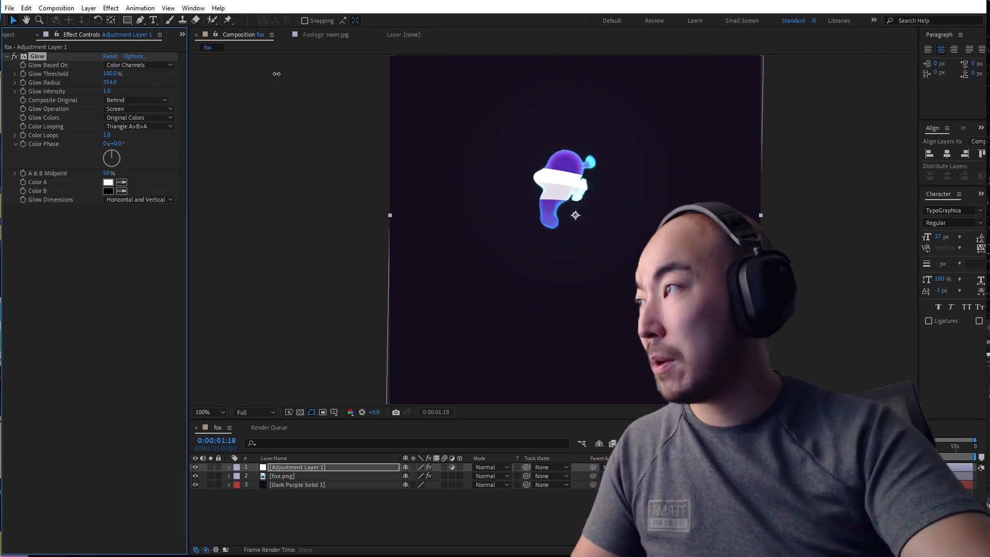
pyautogui.moveTo(106, 91); pyautogui.dragTo(167, 87)
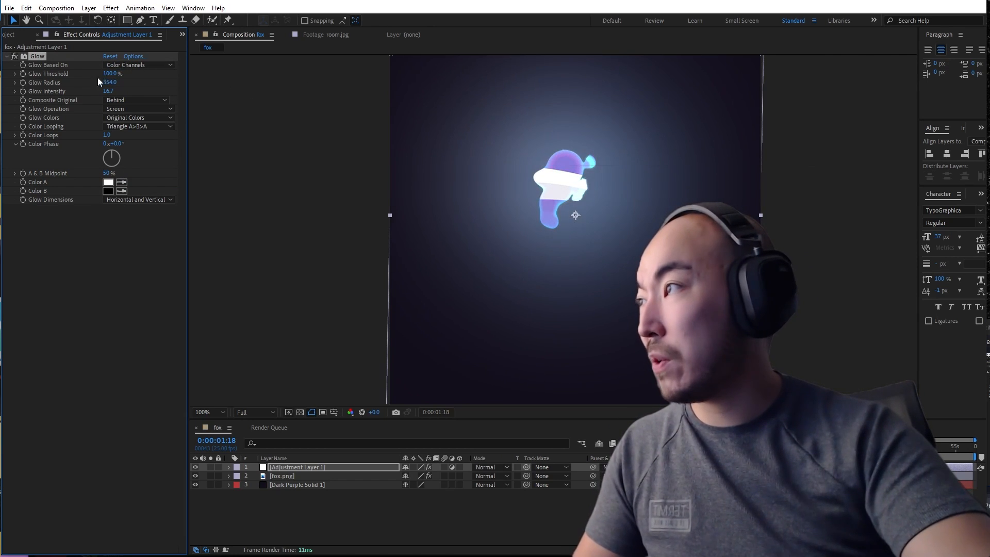
pyautogui.write('22')
pyautogui.press('Return')
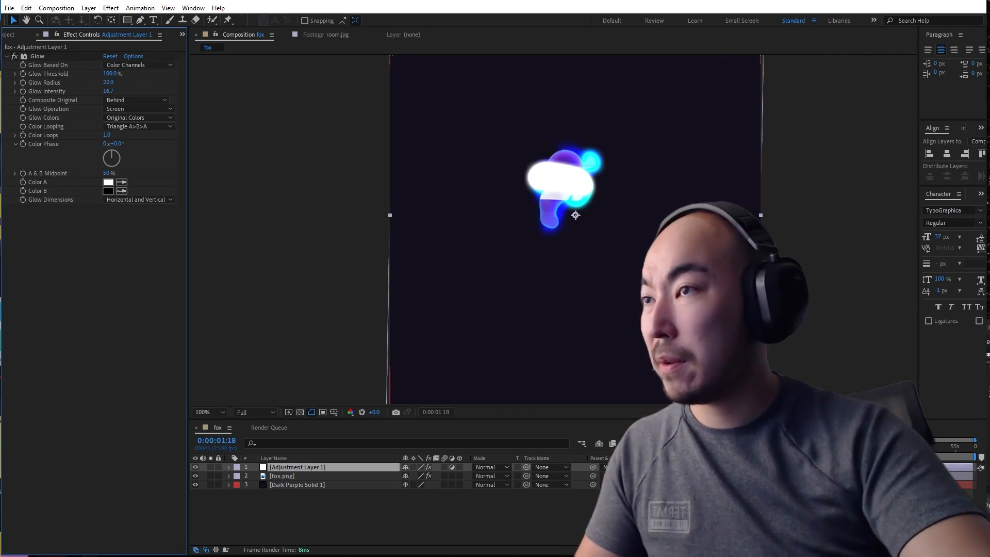
# Preview the glow over more of the fill, and set the Glow radius to 42 and intensity to 2.
pyautogui.press('space')
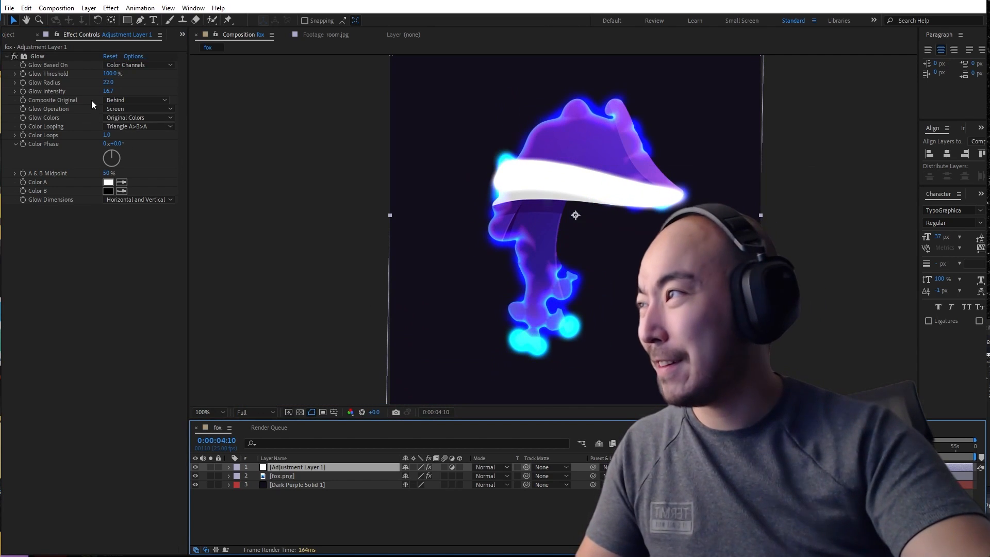
pyautogui.moveTo(106, 87); pyautogui.dragTo(117, 85)
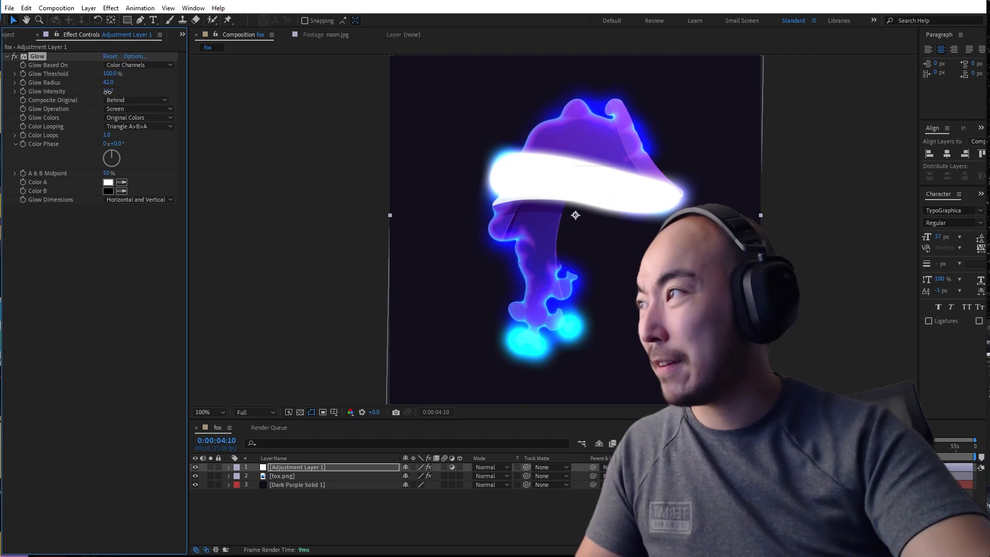
pyautogui.write('2')
pyautogui.press('Return')
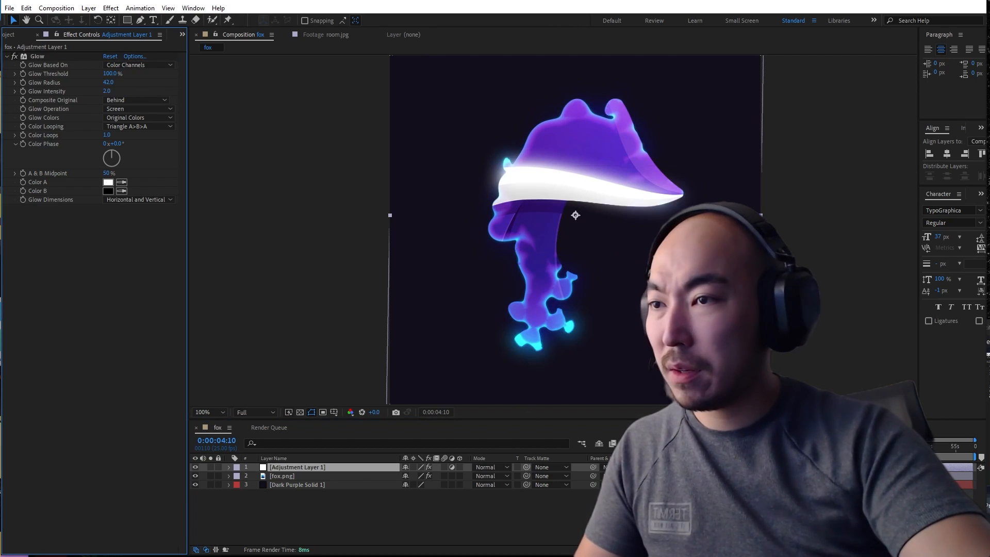
# Preview the glowing fox fill animation from the first frame.
pyautogui.press('Home')
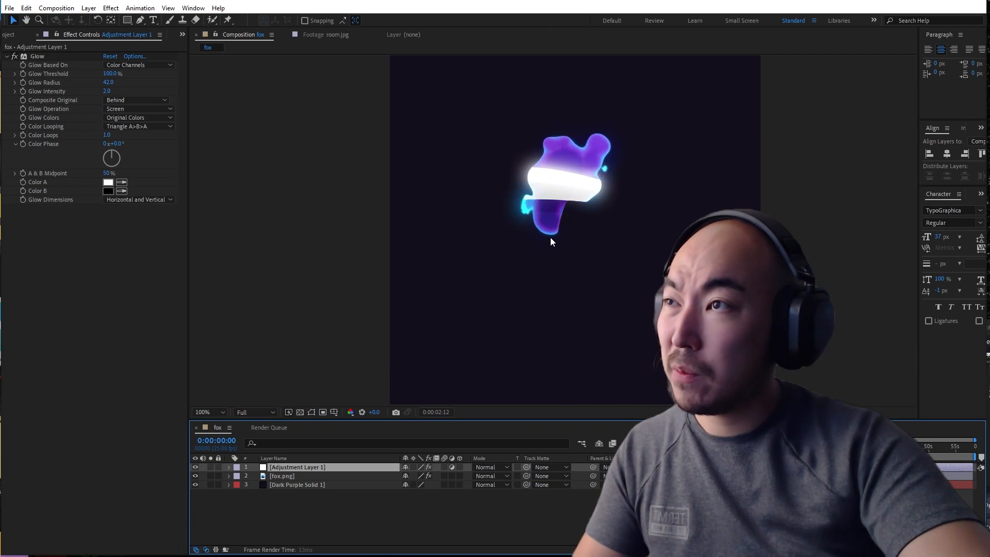
pyautogui.press('space')
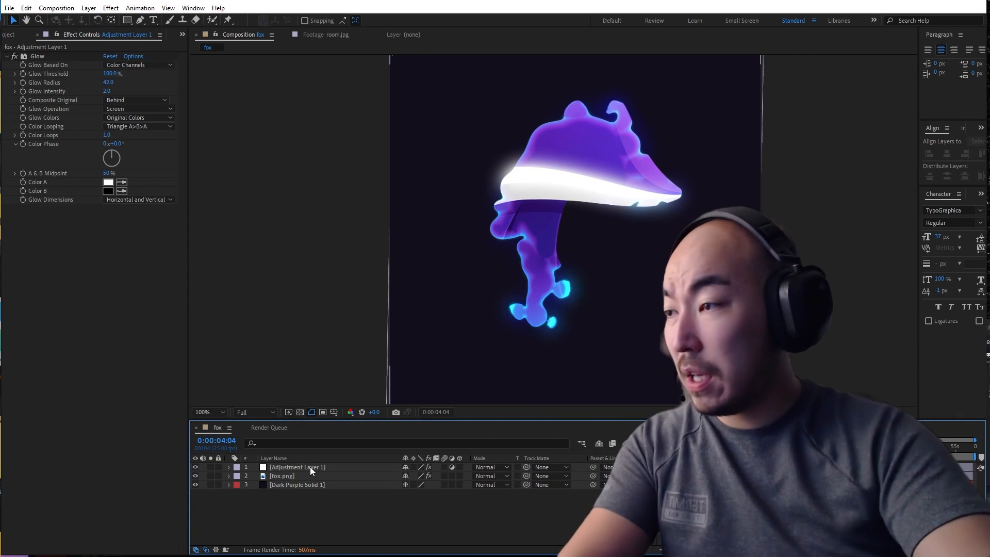
# Delete the adjustment layer and the dark purple solid from the fox composition.
pyautogui.click(311, 466)
pyautogui.press('Delete')
pyautogui.click(315, 475)
pyautogui.press('Delete')
# Reset the Style Builder of the fox.png layer's AutoFill effect with the Reset preset and collapse its settings.
pyautogui.click(317, 466)
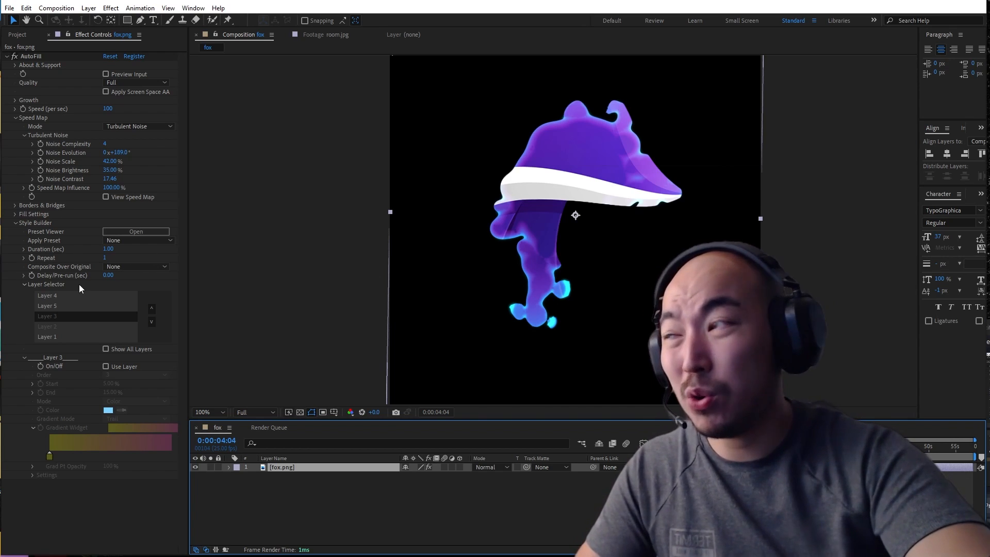
pyautogui.click(136, 240)
pyautogui.click(147, 265)
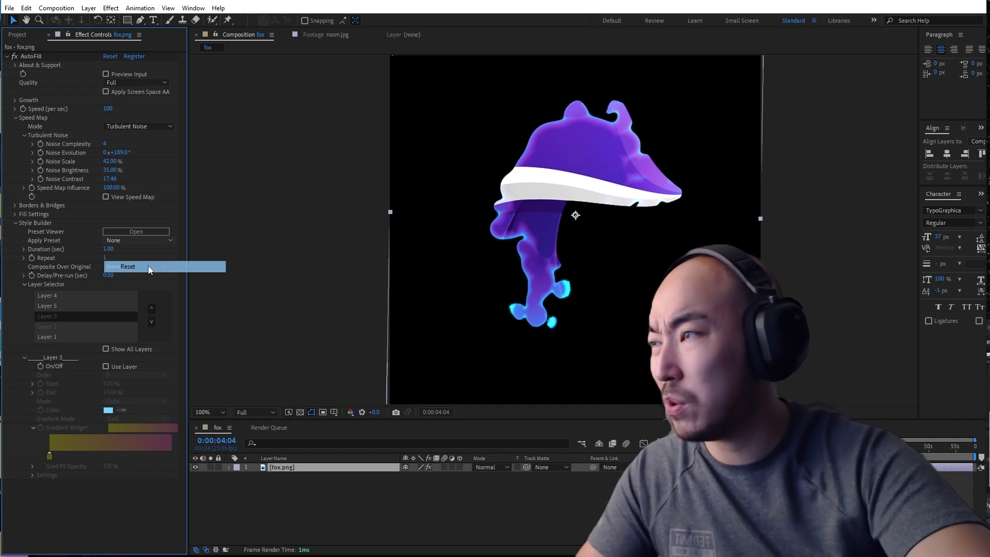
pyautogui.click(15, 223)
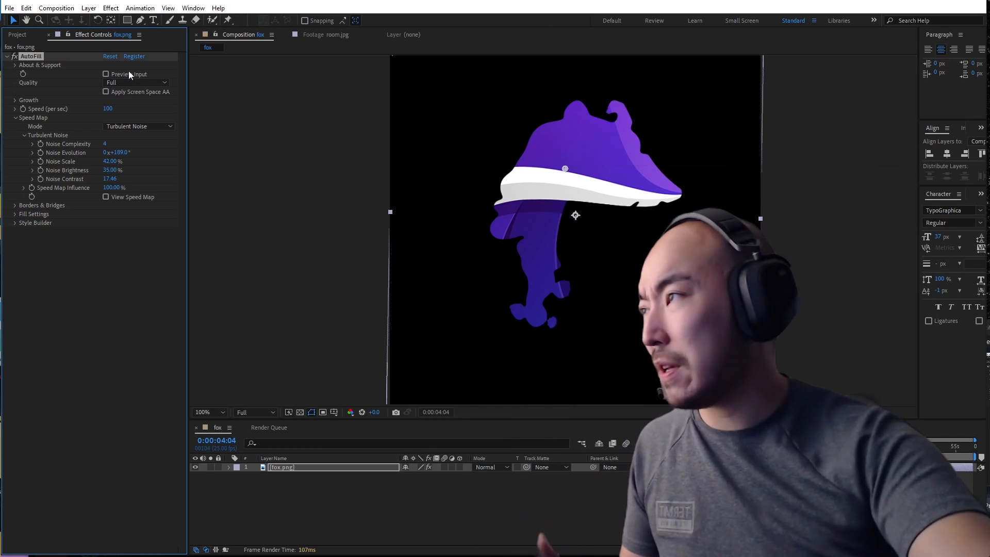
# Set AutoFill's Speed Map mode to All and turn off Slower Near Borders.
pyautogui.click(153, 127)
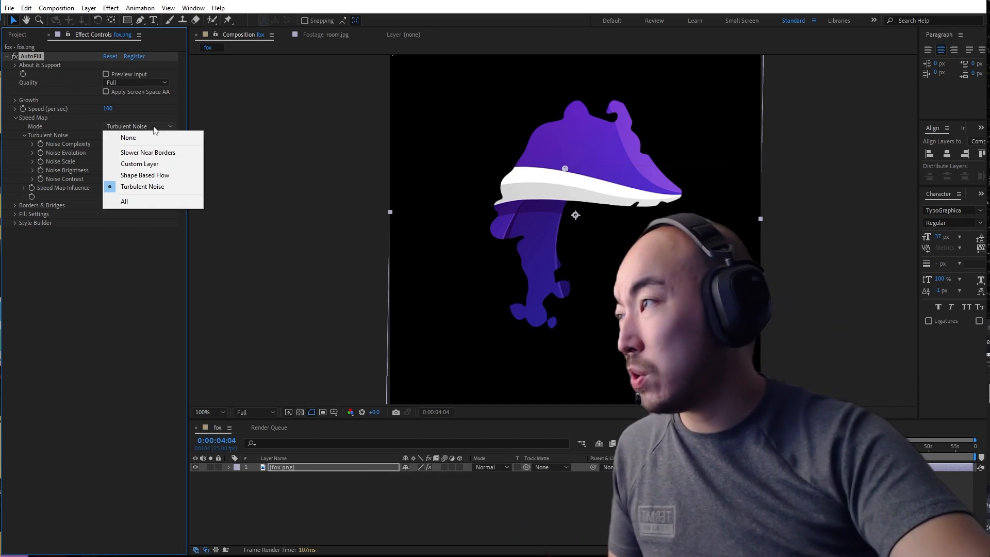
pyautogui.click(151, 202)
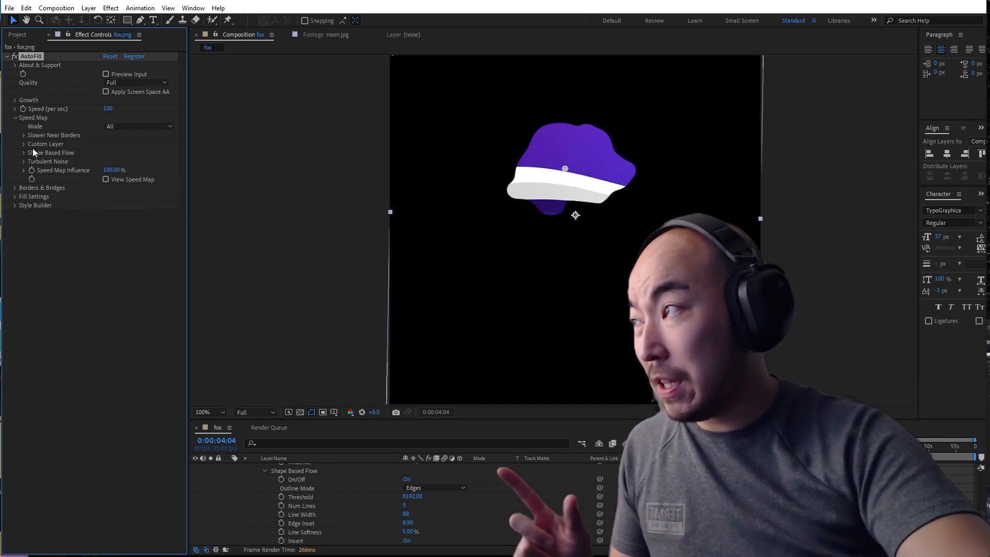
pyautogui.click(24, 135)
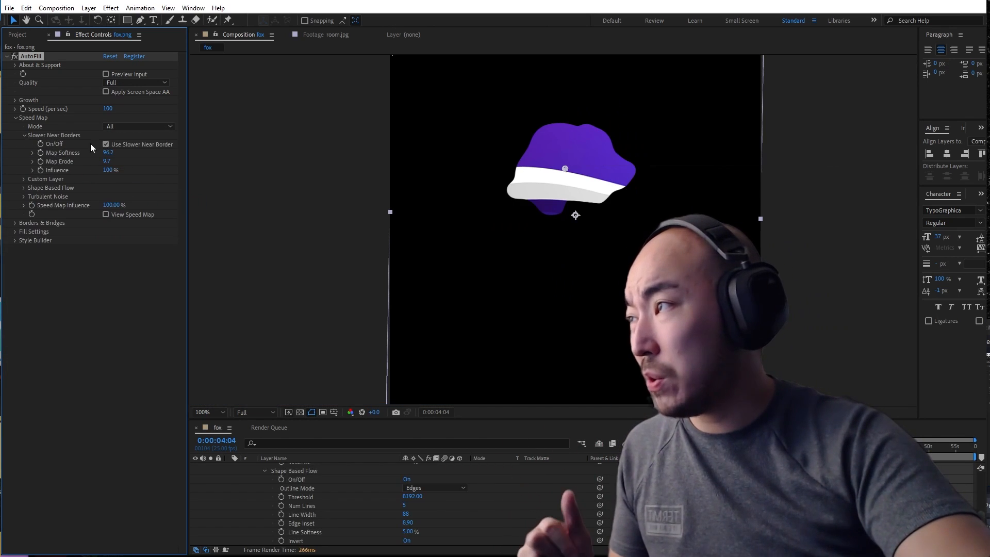
pyautogui.click(24, 135)
pyautogui.click(23, 135)
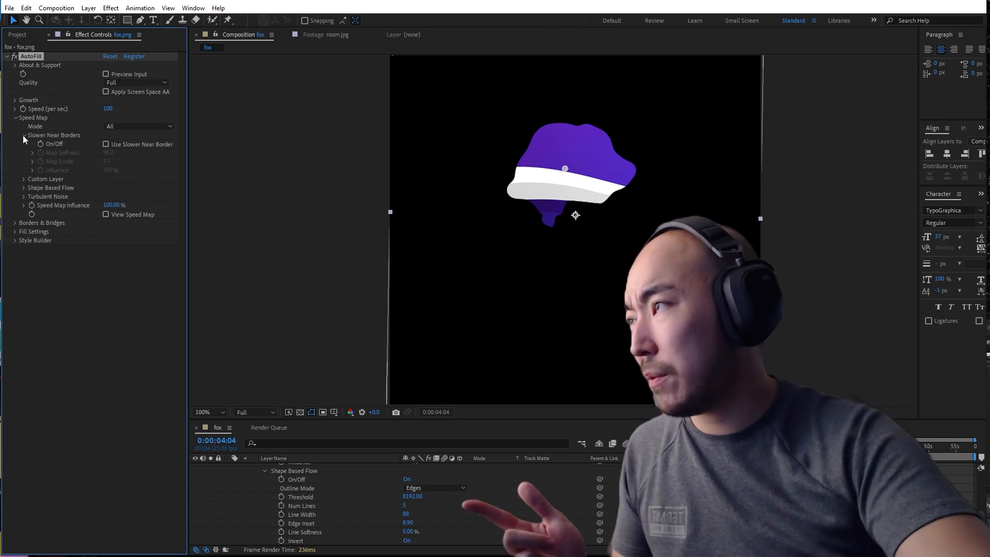
# Turn off the Custom Layer mode of the speed map.
pyautogui.click(25, 179)
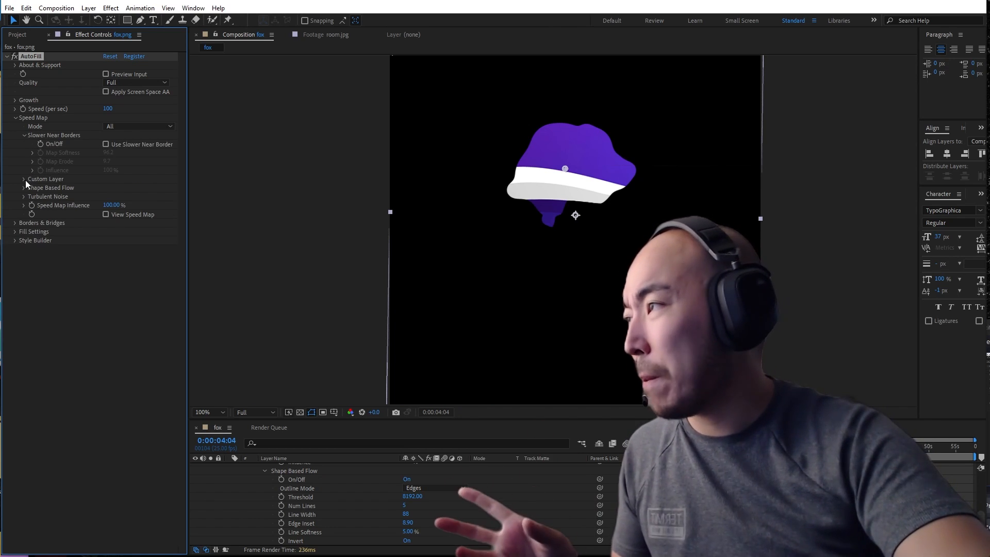
pyautogui.click(106, 187)
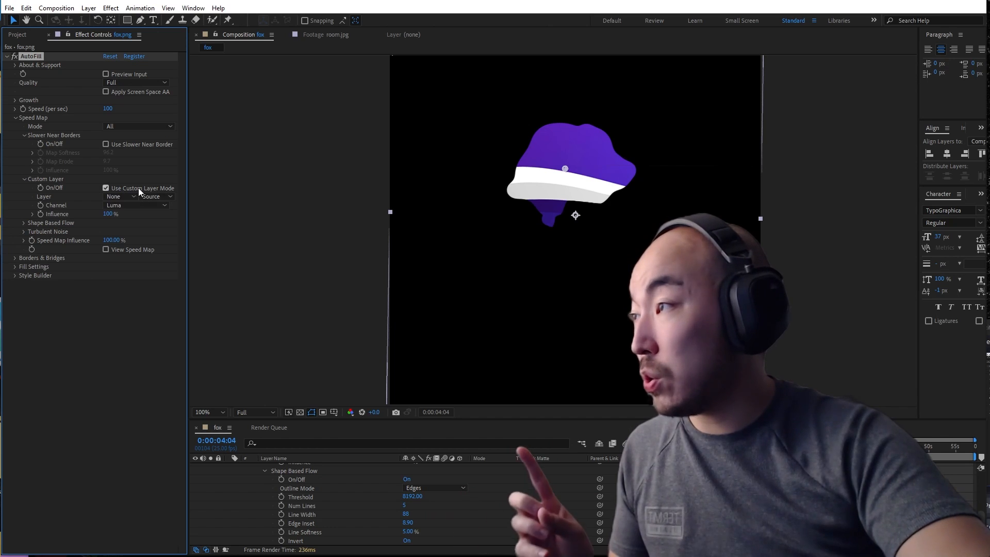
pyautogui.click(25, 179)
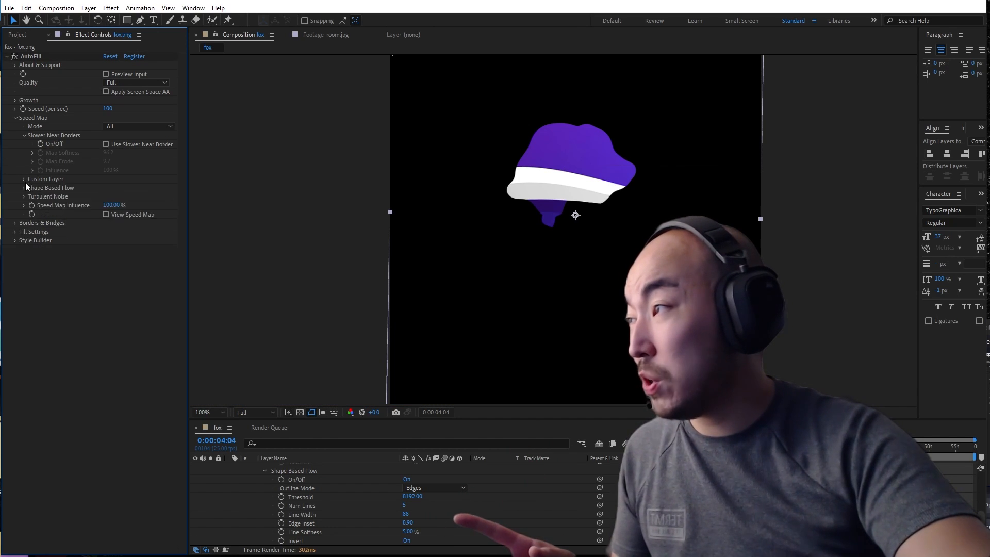
# With the speed map displayed, set Turbulent Noise brightness to 74% and turn off Invert for Shape Based Flow.
pyautogui.click(24, 187)
pyautogui.click(106, 293)
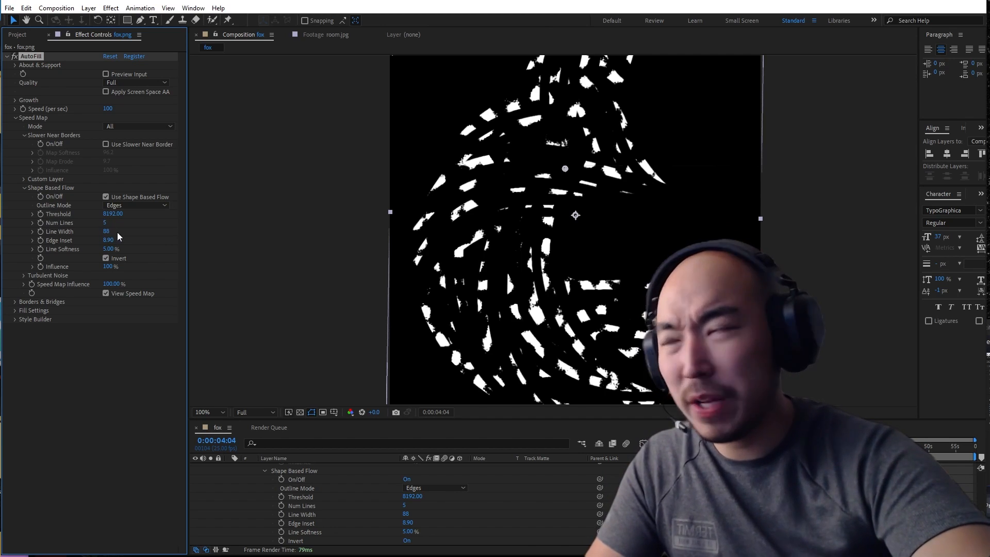
pyautogui.click(24, 276)
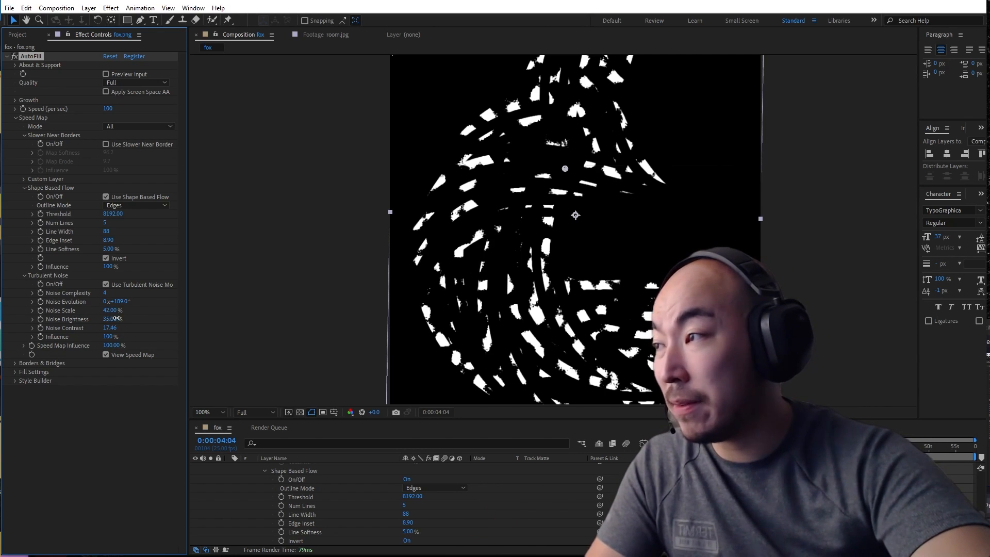
pyautogui.moveTo(117, 318); pyautogui.dragTo(133, 318)
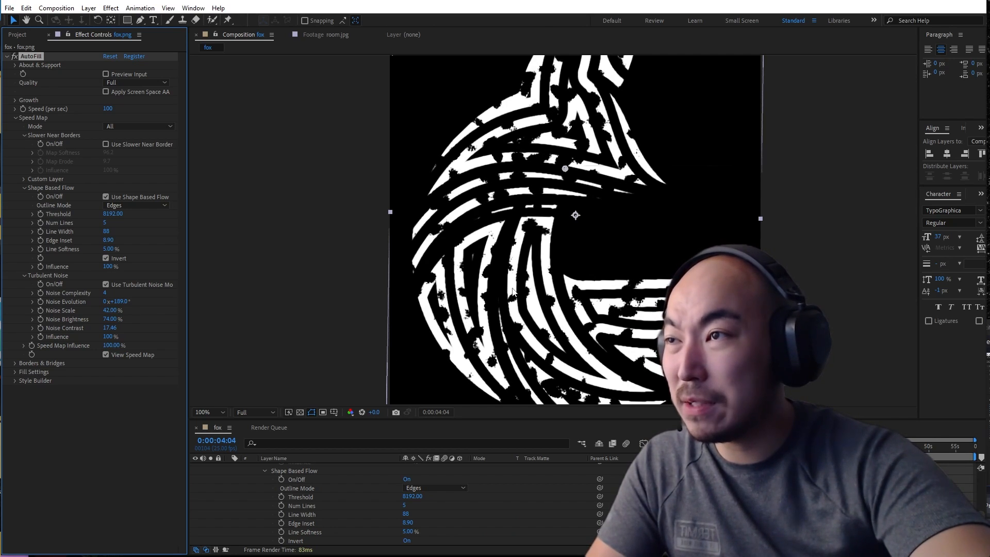
pyautogui.click(119, 259)
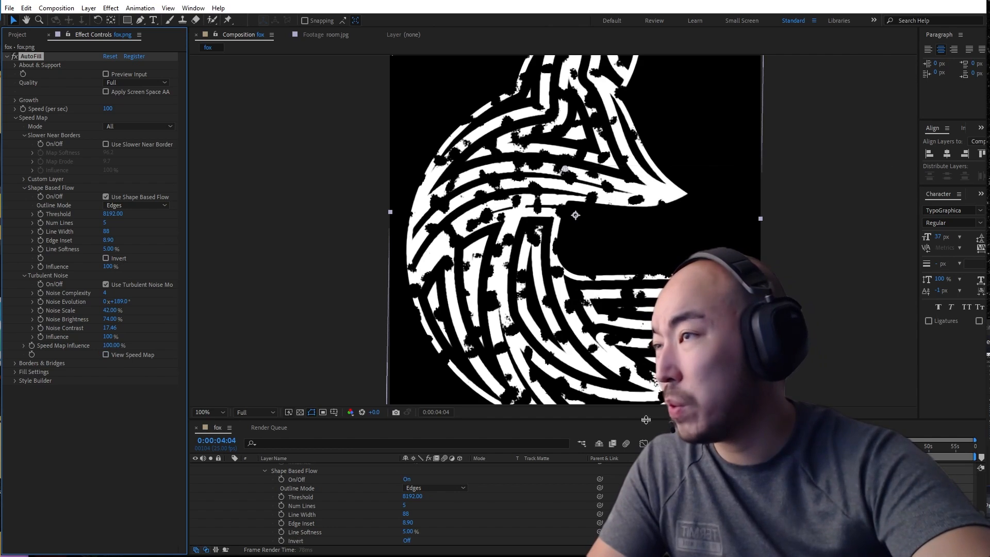
# Hide the speed map and preview the fox fill from the first frame.
pyautogui.click(129, 354)
pyautogui.click(632, 449)
pyautogui.press('Home')
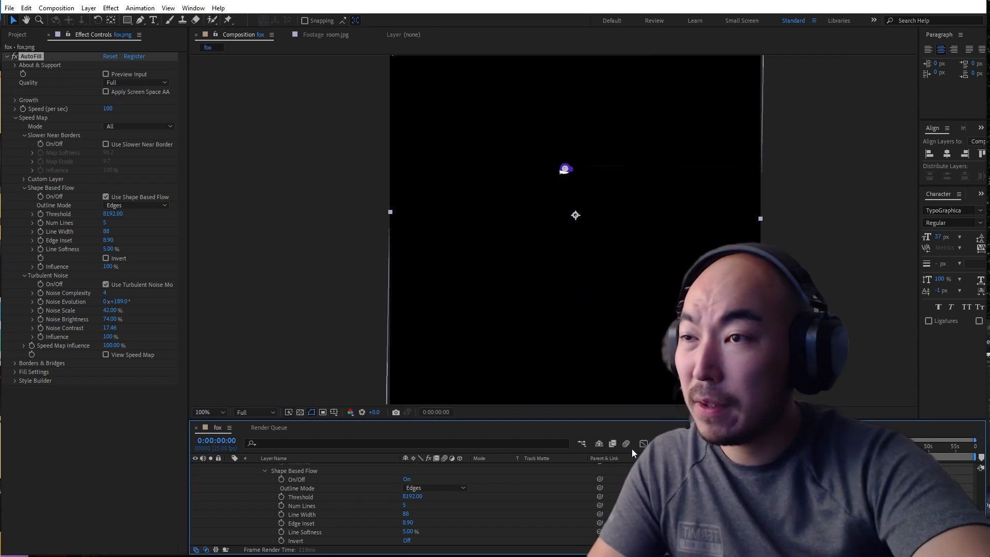
pyautogui.press('space')
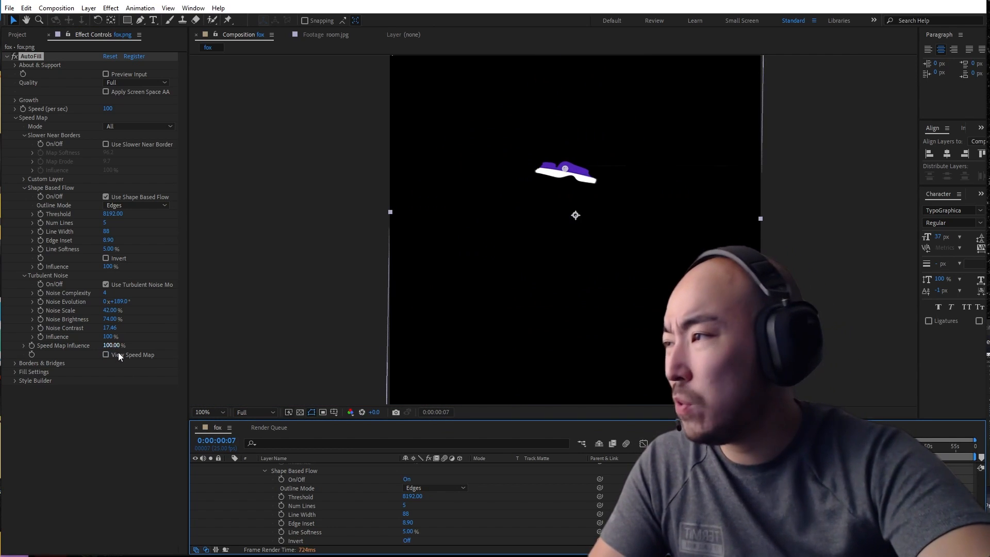
# Display the speed map and set Shape Based Flow to 6 lines, line width 37 and edge inset -5.10.
pyautogui.click(119, 353)
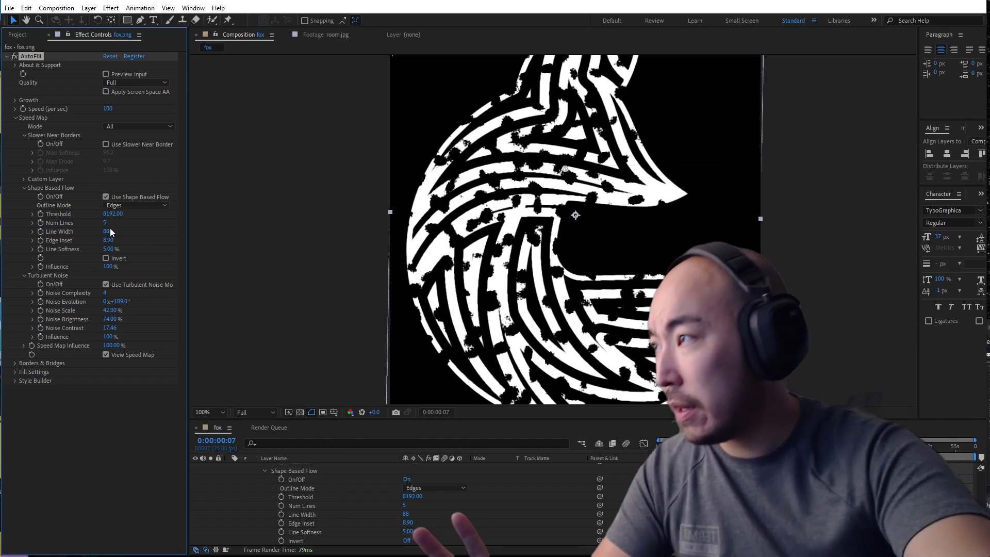
pyautogui.moveTo(106, 231)
pyautogui.mouseDown()
pyautogui.moveTo(65, 234)
pyautogui.moveTo(140, 226)
pyautogui.moveTo(55, 247)
pyautogui.moveTo(118, 238)
pyautogui.mouseUp()
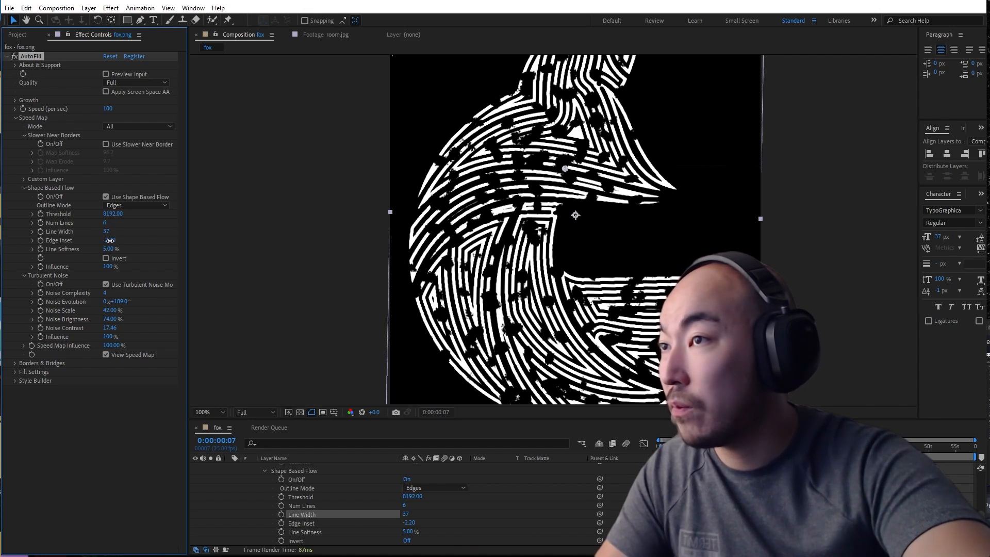
pyautogui.moveTo(109, 240)
pyautogui.mouseDown()
pyautogui.moveTo(86, 244)
pyautogui.moveTo(98, 243)
pyautogui.mouseUp()
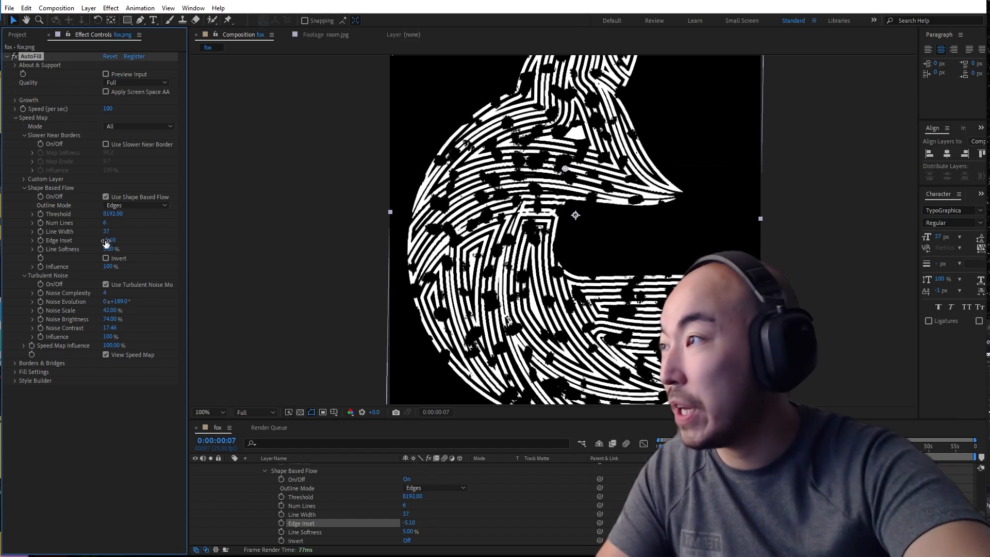
# Turn off Turbulent Noise and set Shape Based Flow to 7 lines, line width 45 and edge inset -4.00.
pyautogui.click(134, 283)
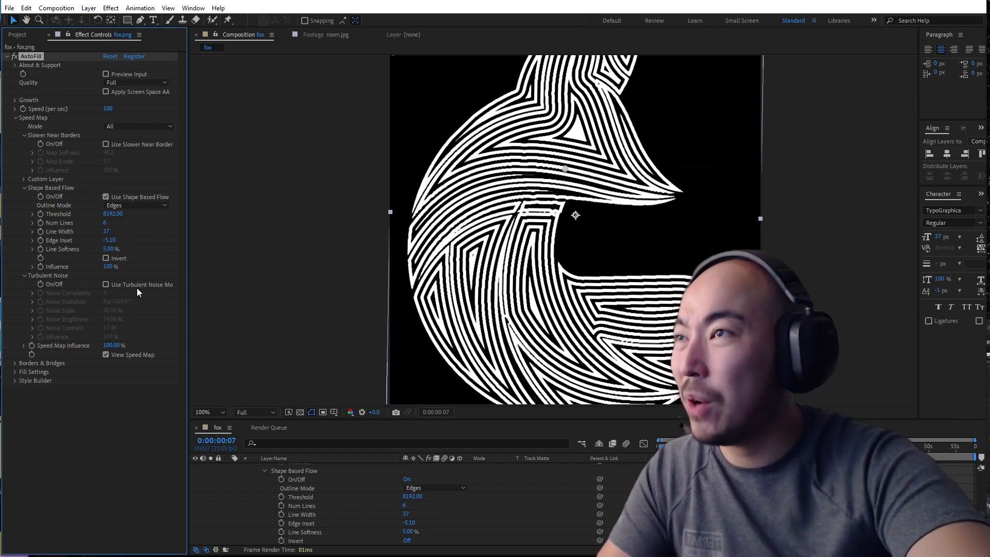
pyautogui.moveTo(104, 223); pyautogui.dragTo(110, 234)
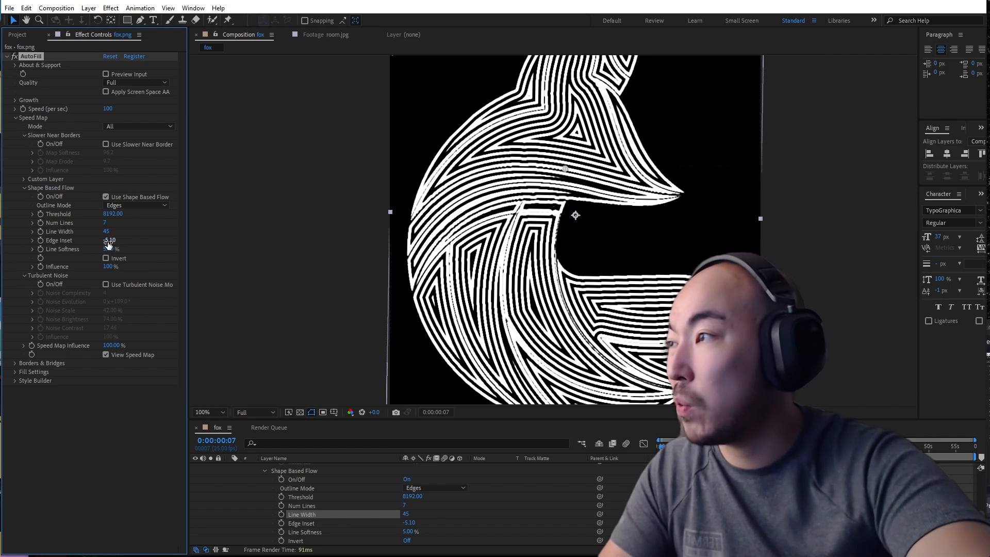
pyautogui.moveTo(108, 242); pyautogui.dragTo(243, 267)
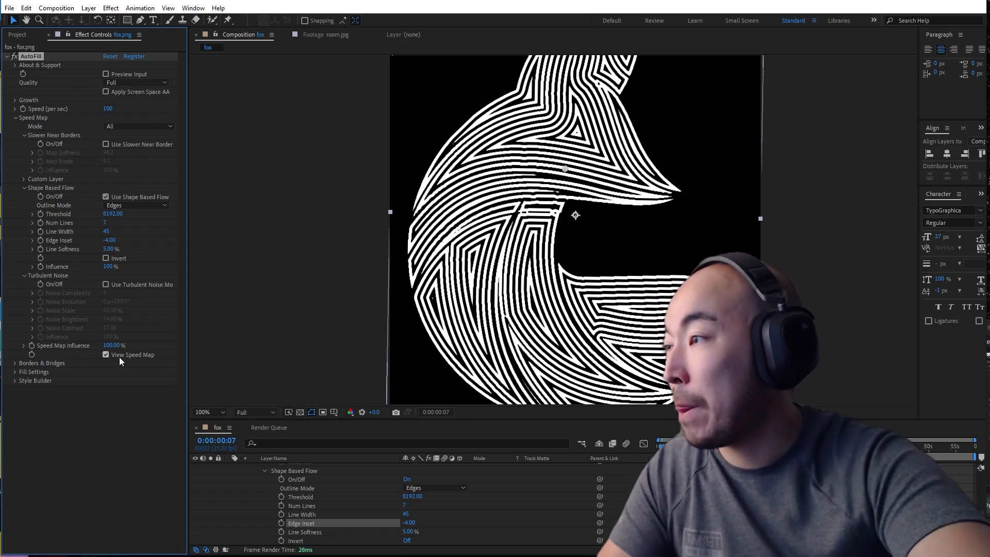
# Hide the speed map and preview the fox fill with only Shape Based Flow from the first frame.
pyautogui.click(106, 355)
pyautogui.moveTo(662, 447); pyautogui.dragTo(619, 453)
pyautogui.press('space')
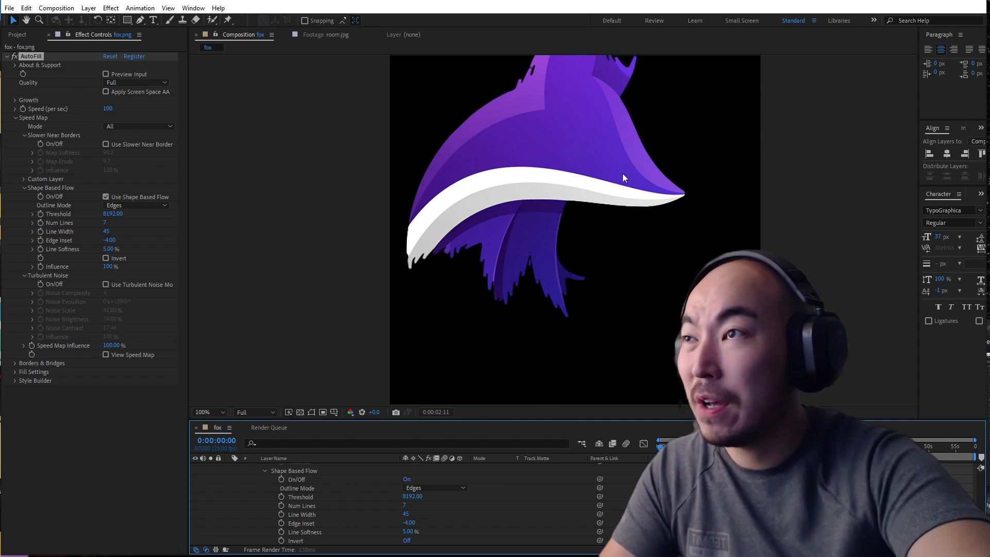
pyautogui.press('space')
# Annotate a screen capture of the partly filled fox and discard it.
pyautogui.press('ctrl+Print')
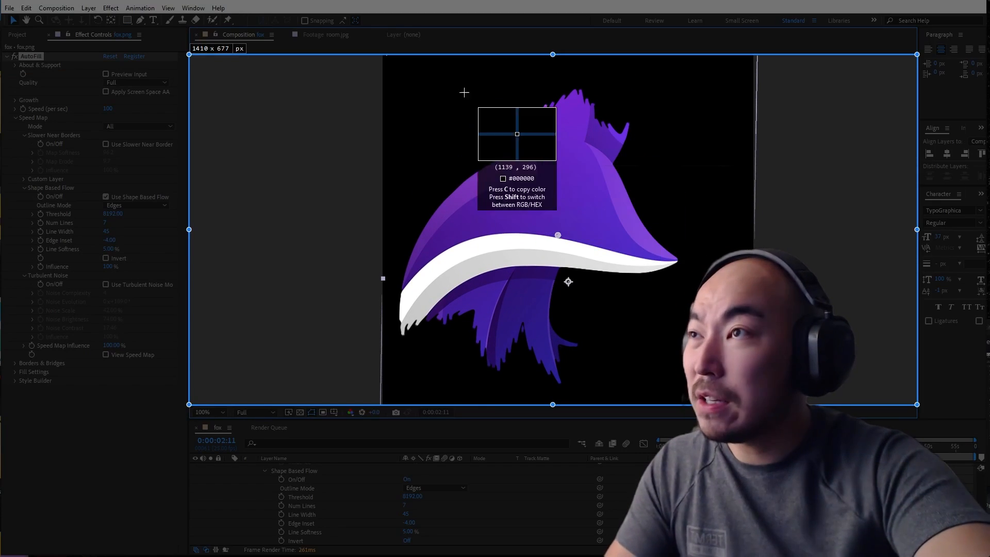
pyautogui.moveTo(376, 67)
pyautogui.mouseDown()
pyautogui.moveTo(657, 337)
pyautogui.moveTo(760, 415)
pyautogui.moveTo(758, 389)
pyautogui.mouseUp()
pyautogui.moveTo(565, 322); pyautogui.dragTo(541, 326)
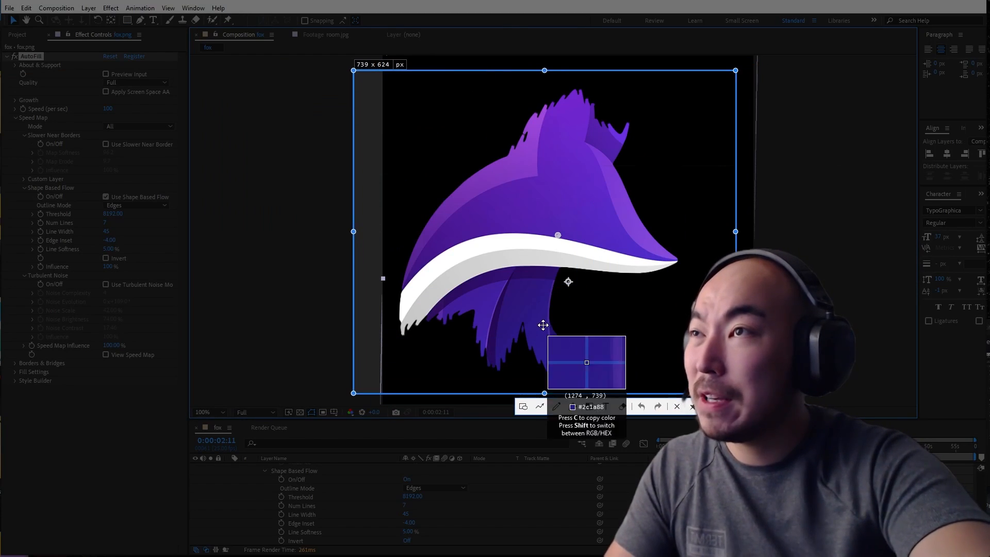
pyautogui.click(556, 406)
pyautogui.moveTo(616, 111)
pyautogui.mouseDown()
pyautogui.moveTo(479, 107)
pyautogui.moveTo(398, 318)
pyautogui.moveTo(616, 381)
pyautogui.moveTo(675, 132)
pyautogui.moveTo(580, 106)
pyautogui.mouseUp()
pyautogui.press('Escape')
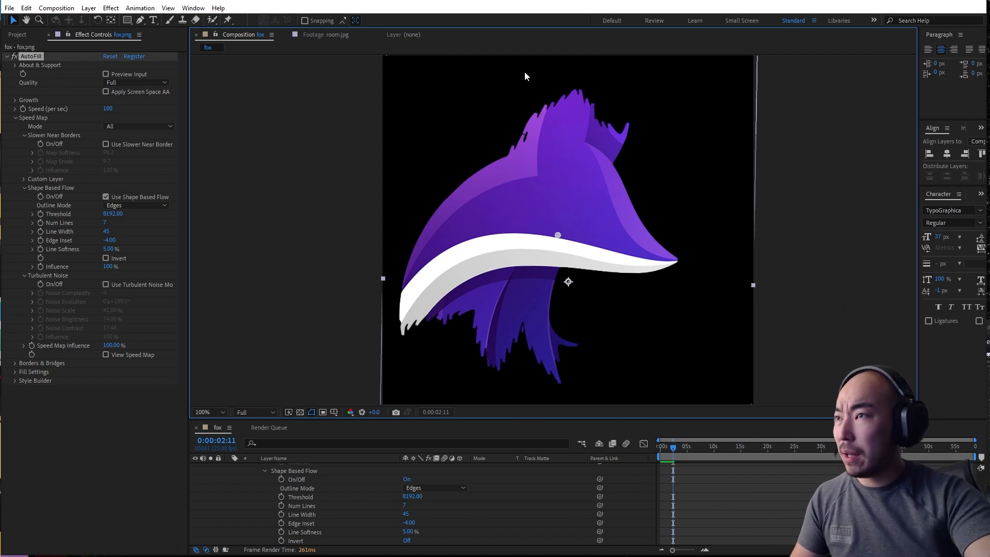
# Turn Turbulent Noise back on and inspect the edges of the partly filled fox up close.
pyautogui.click(131, 285)
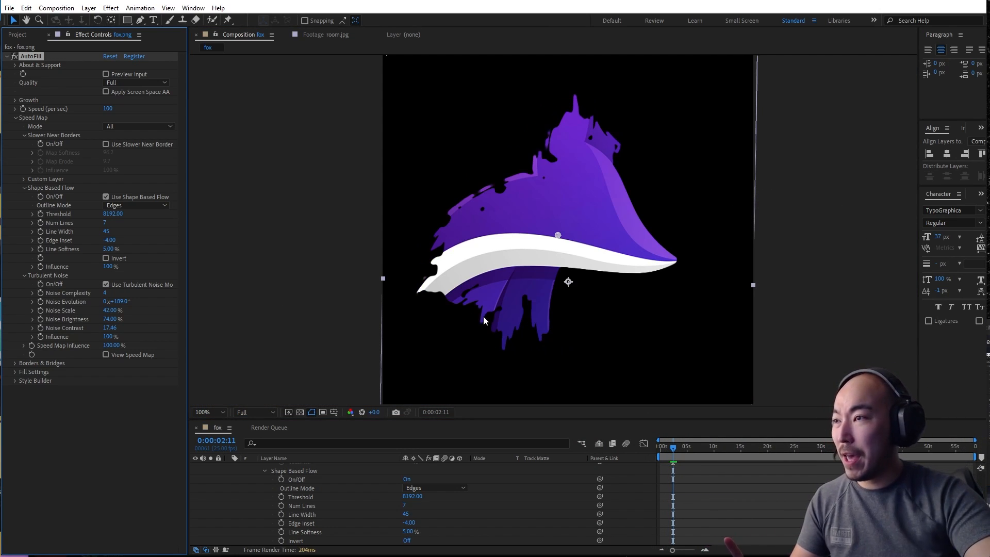
pyautogui.scroll(2, 512, 309)
pyautogui.moveTo(488, 333); pyautogui.dragTo(527, 202)
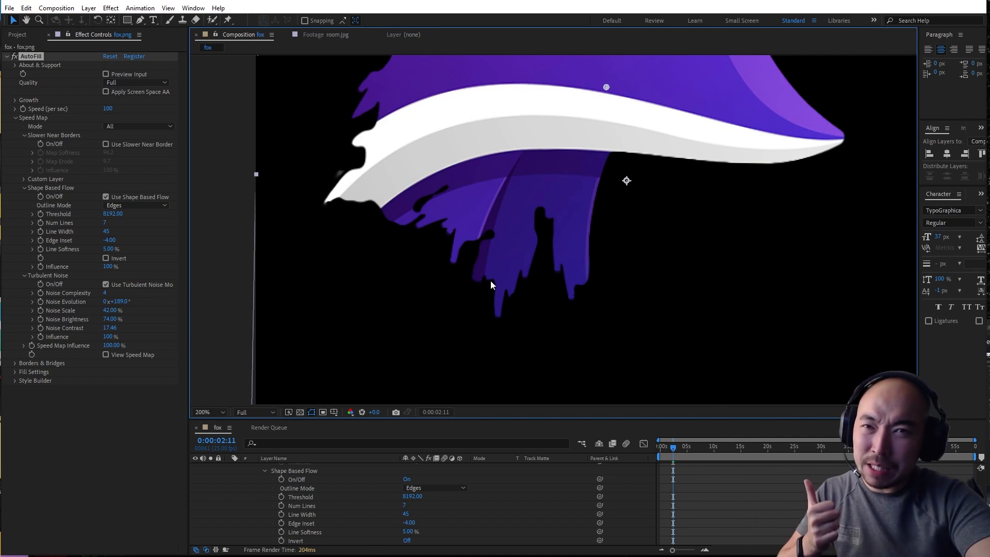
pyautogui.scroll(-1, 490, 280)
pyautogui.moveTo(600, 269); pyautogui.dragTo(596, 334)
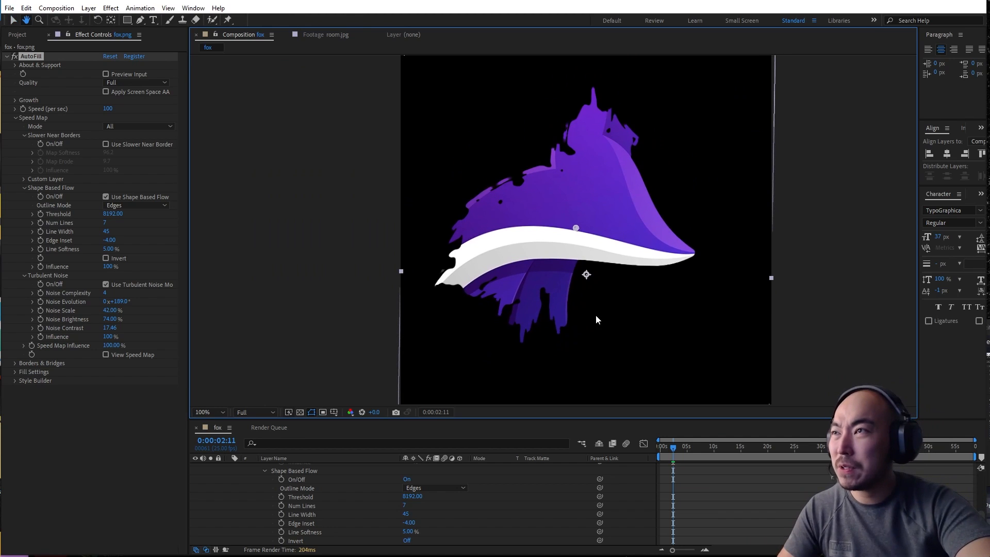
# Preview the fill with both modes from the first frame and examine its growing lower edge.
pyautogui.press('Home')
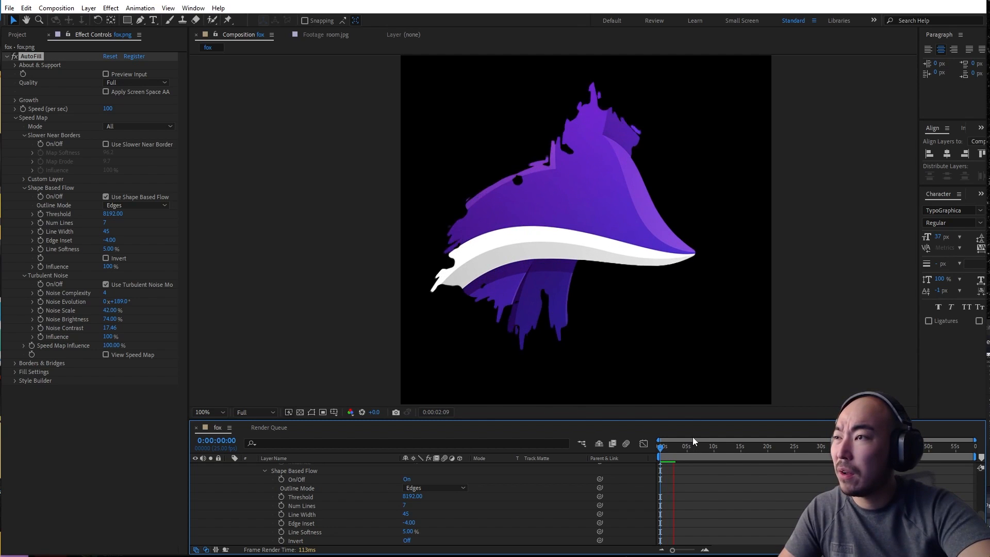
pyautogui.moveTo(573, 339); pyautogui.dragTo(667, 194)
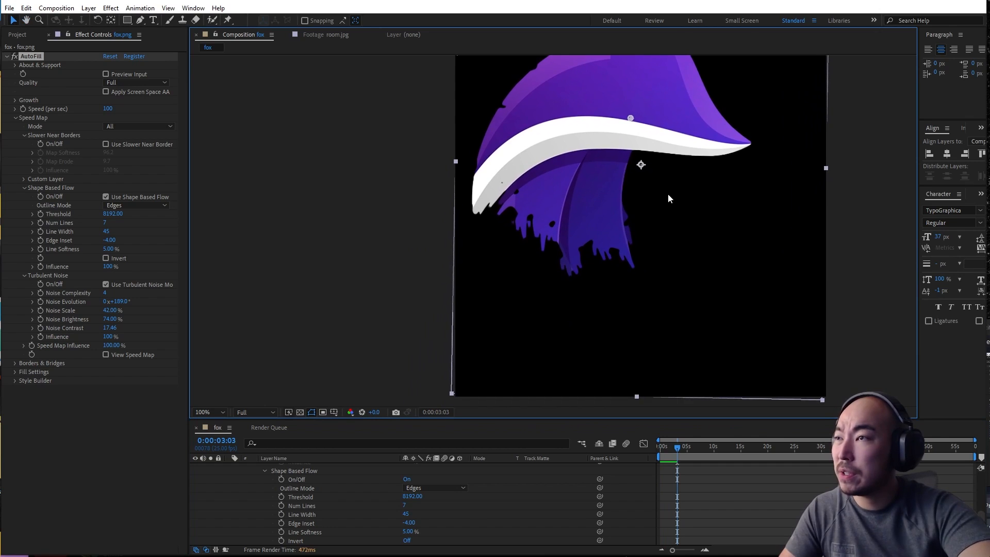
pyautogui.scroll(1, 570, 272)
pyautogui.moveTo(592, 265); pyautogui.dragTo(604, 202)
pyautogui.scroll(-1, 649, 367)
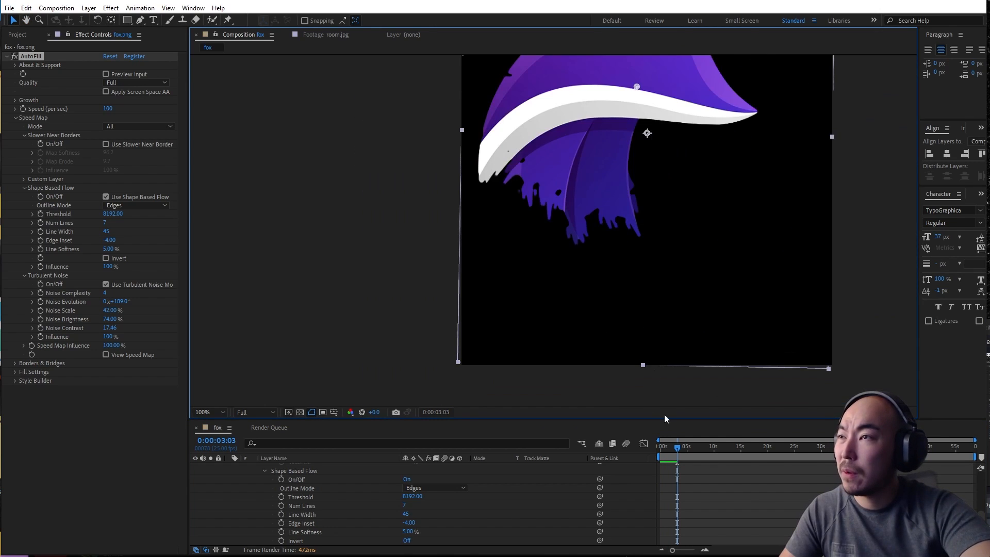
pyautogui.press('space')
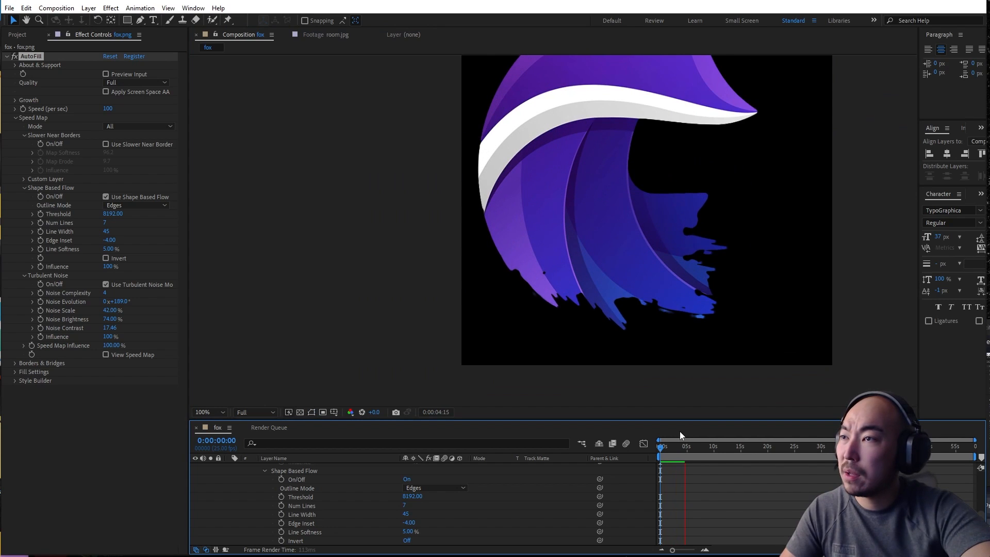
pyautogui.click(679, 446)
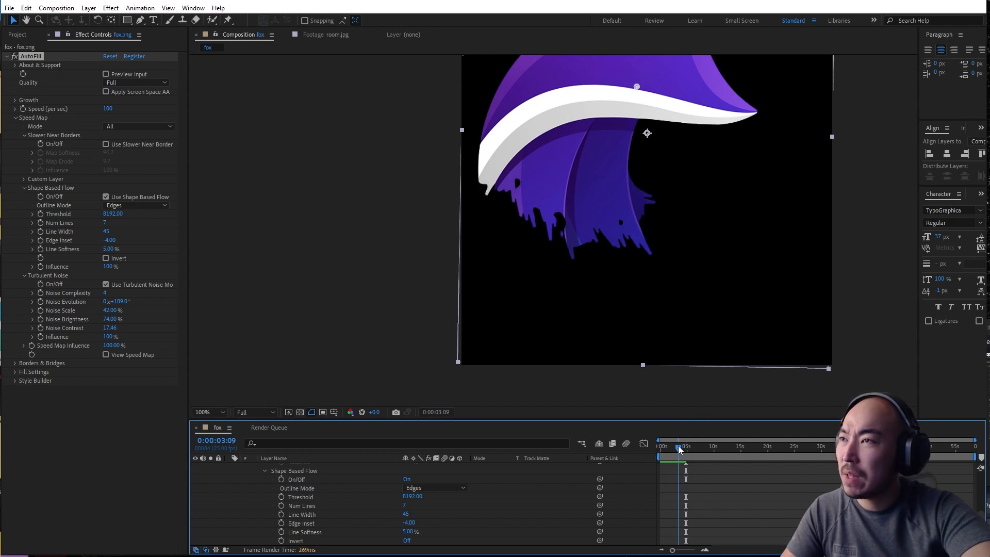
# Display the speed map and set Turbulent Noise scale to 81% and brightness to 58%.
pyautogui.click(131, 355)
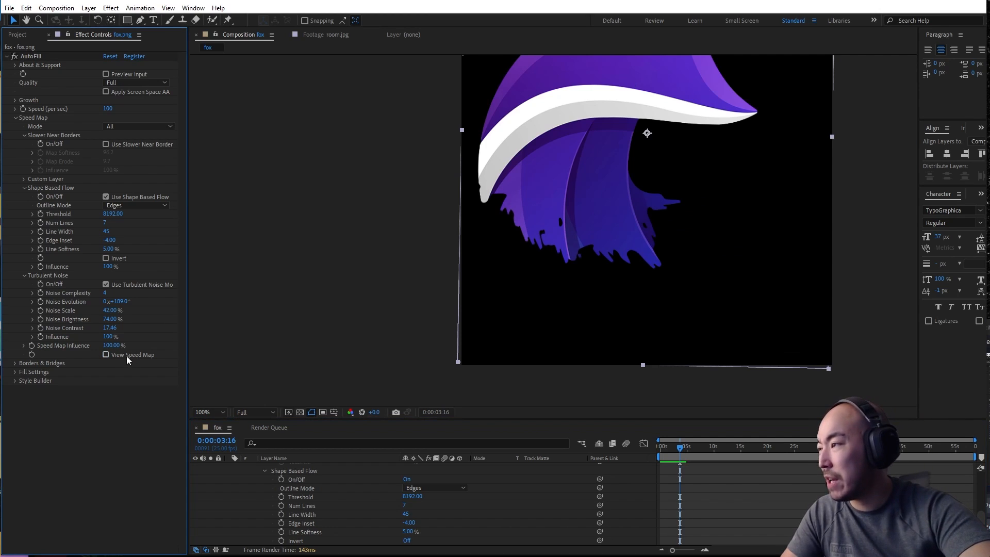
pyautogui.click(128, 354)
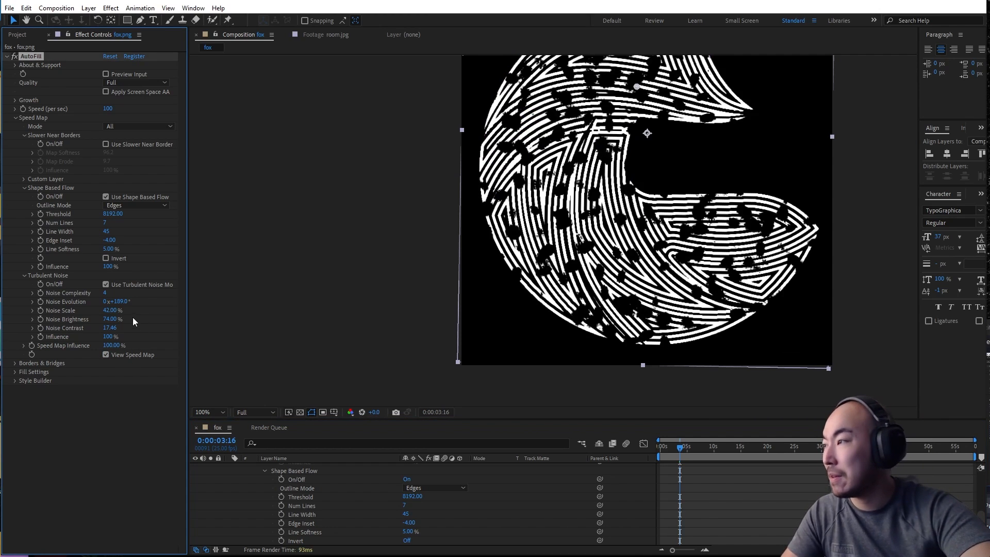
pyautogui.moveTo(113, 310)
pyautogui.mouseDown()
pyautogui.moveTo(141, 303)
pyautogui.moveTo(106, 322)
pyautogui.mouseUp()
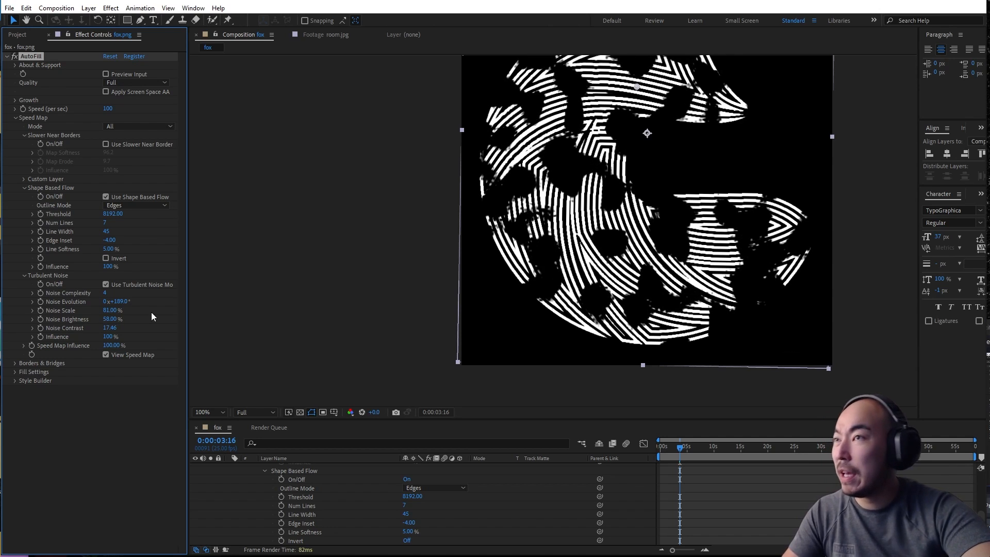
# Capture the speed map, trace the growth paths around the dark patches in yellow, and discard the capture.
pyautogui.press('Print')
pyautogui.moveTo(438, 76); pyautogui.dragTo(853, 384)
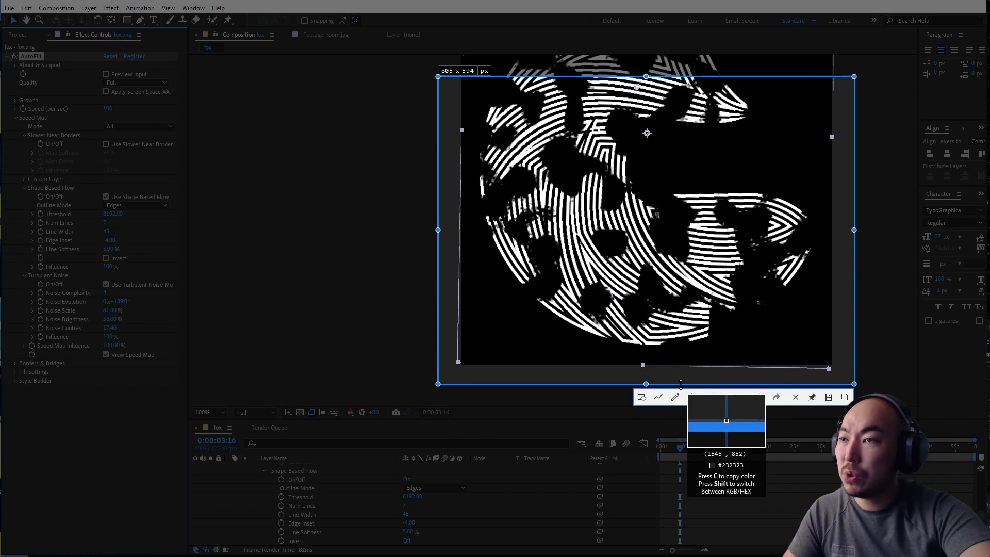
pyautogui.click(674, 397)
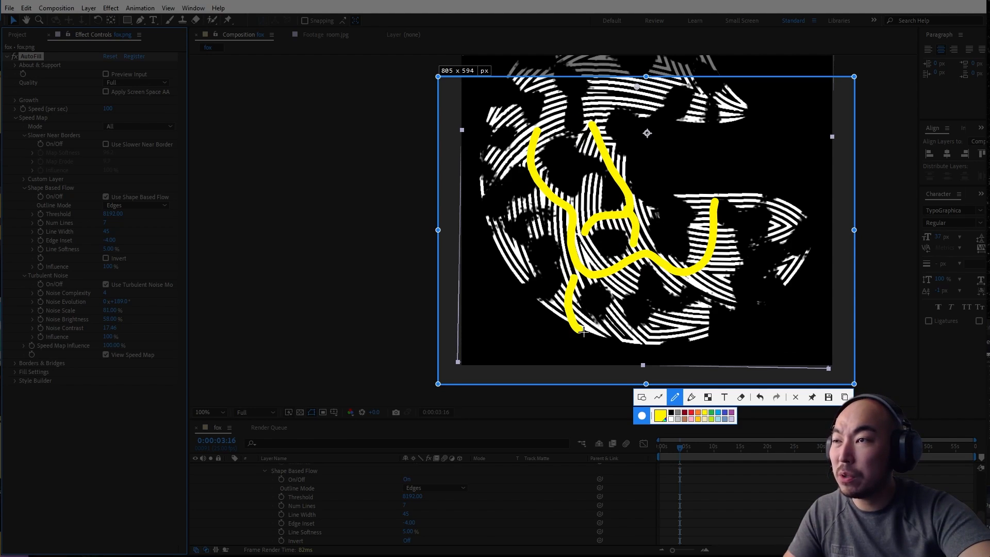
pyautogui.press('Escape')
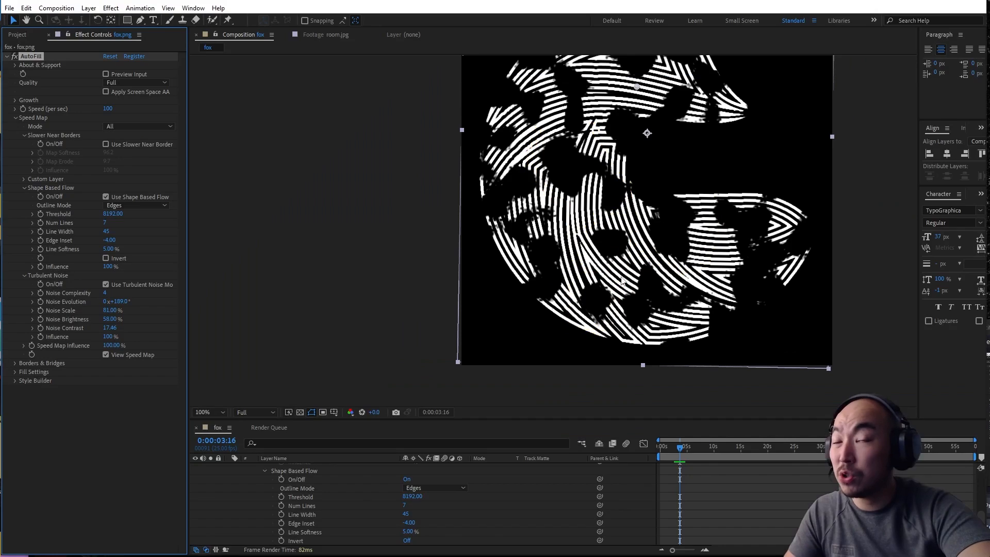
# Hide the speed map and preview the opening frames of the fill with the larger noise.
pyautogui.click(131, 354)
pyautogui.moveTo(680, 446); pyautogui.dragTo(641, 451)
pyautogui.press('space')
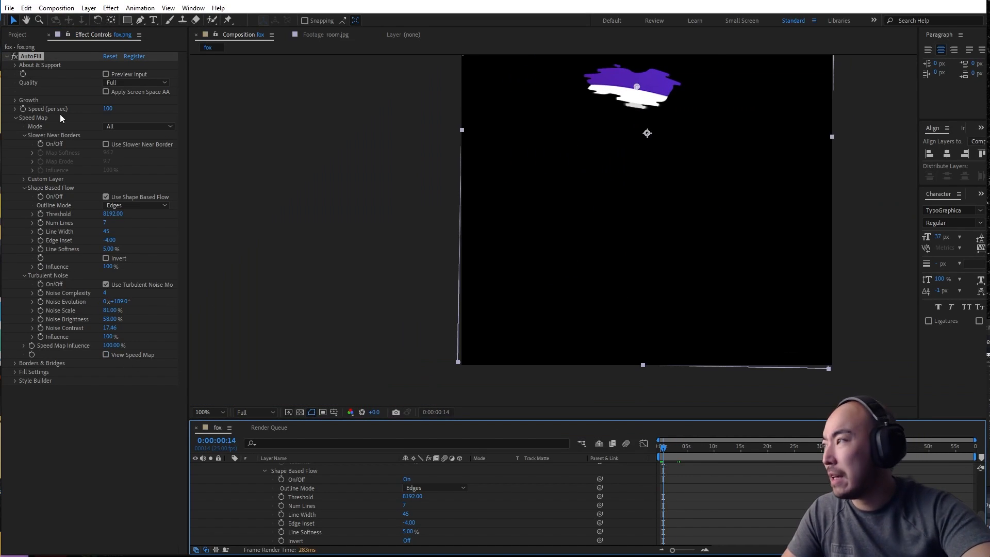
# With the input artwork previewed, move the fill's start point to the purple area below the white stripe, and turn Preview Input off.
pyautogui.click(106, 75)
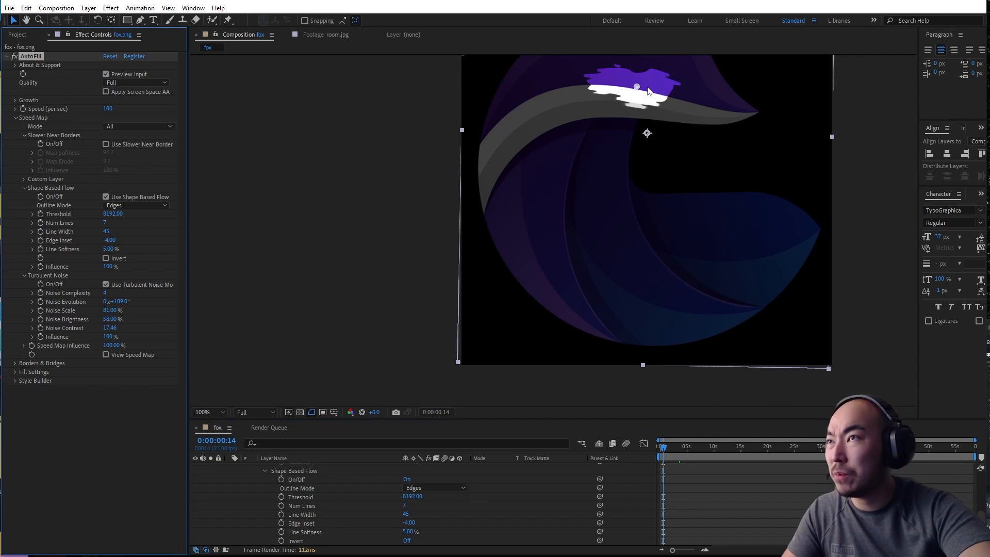
pyautogui.moveTo(634, 89); pyautogui.dragTo(560, 153)
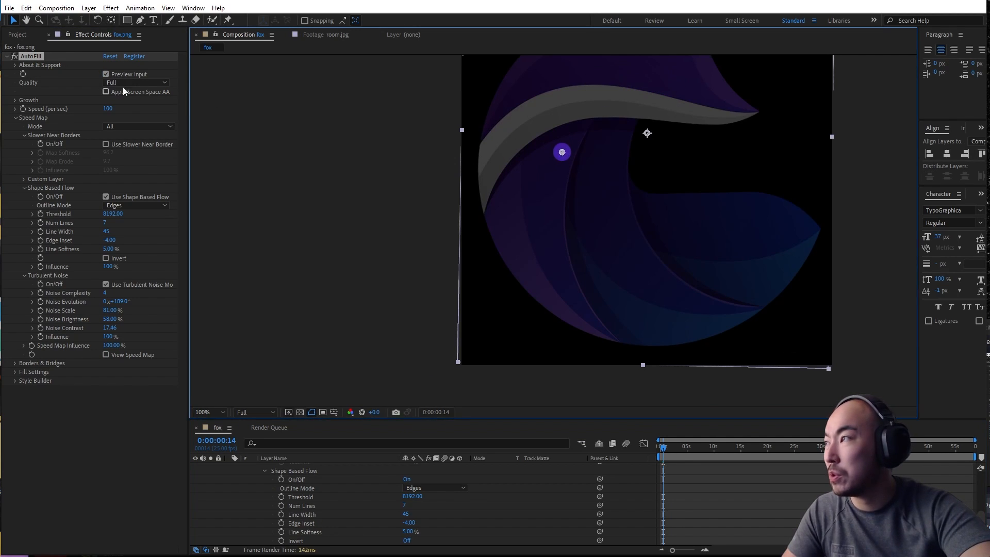
pyautogui.click(107, 74)
# Preview the fox fill growing from the new start point, beginning at the first frame.
pyautogui.moveTo(663, 448); pyautogui.dragTo(600, 452)
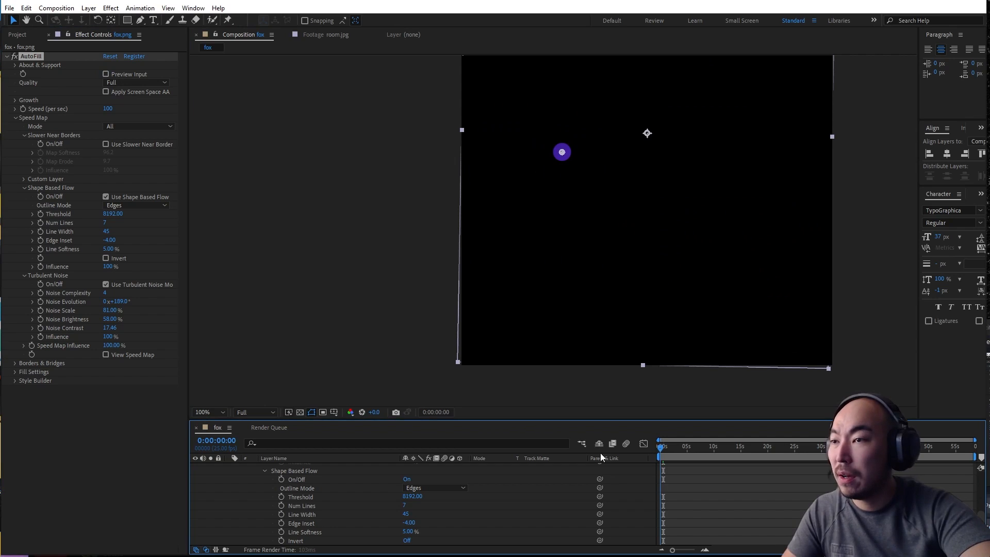
pyautogui.press('space')
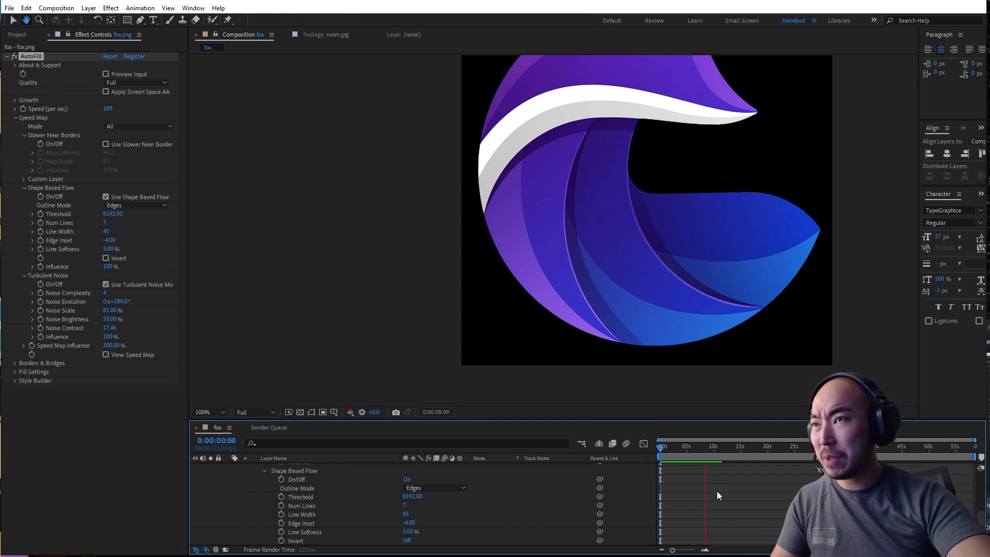
pyautogui.press('space')
pyautogui.press('space')
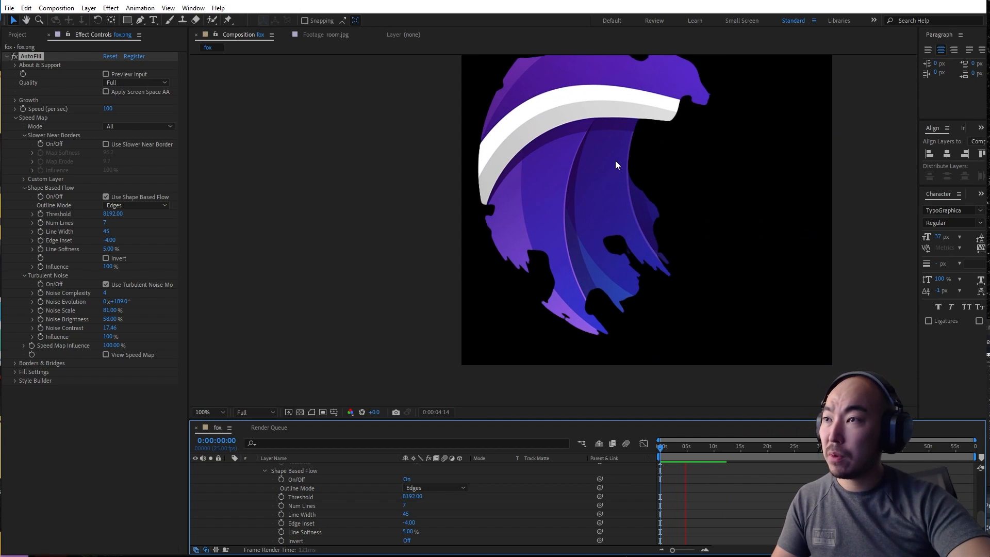
pyautogui.press('space')
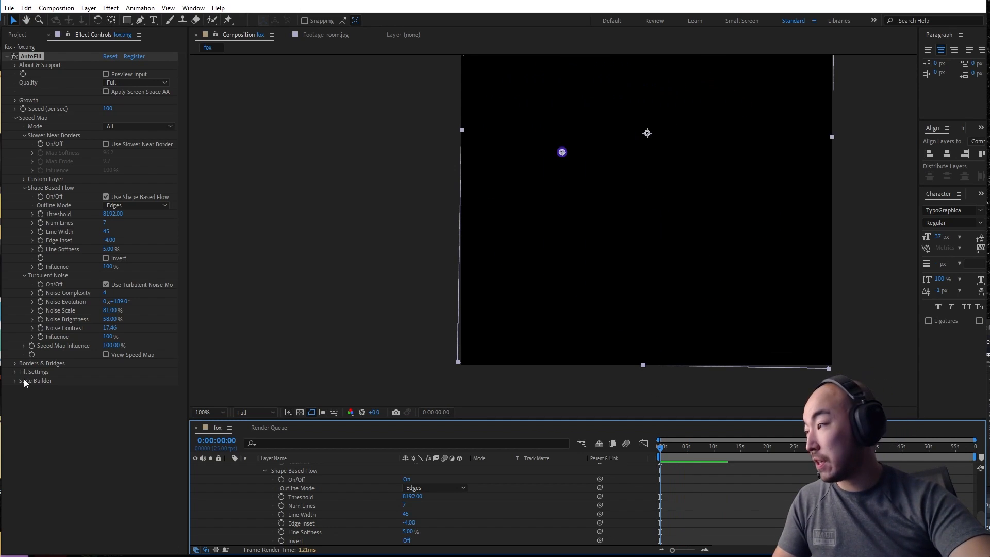
# Apply the (Wave) Looped Gradients preset in Style Builder and preview the coloured fill.
pyautogui.click(15, 380)
pyautogui.scroll(-2, 90, 403)
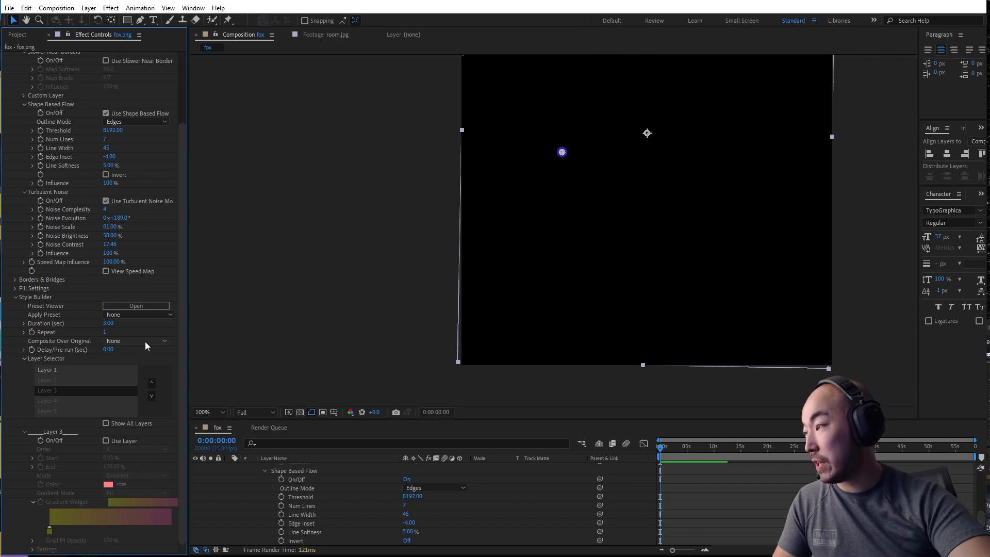
pyautogui.click(153, 314)
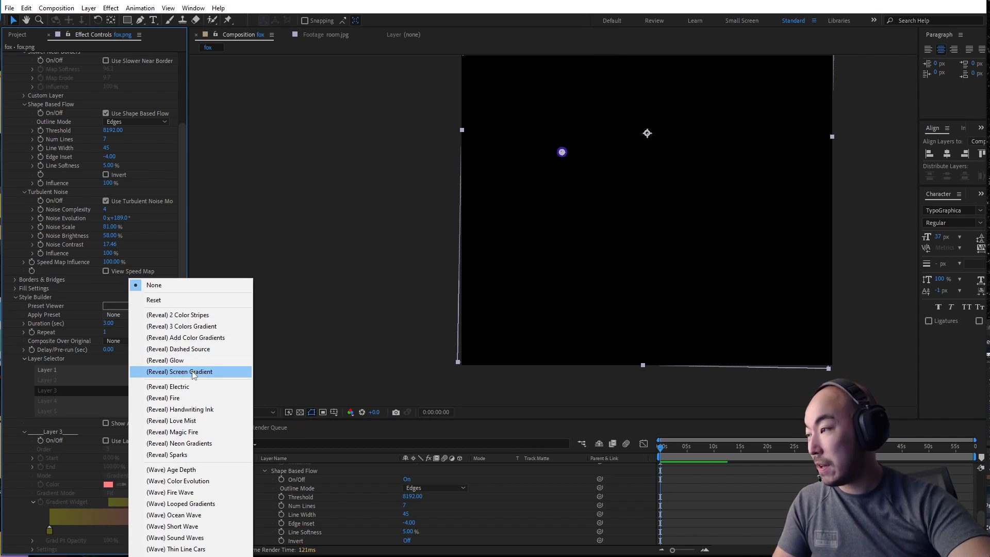
pyautogui.click(215, 503)
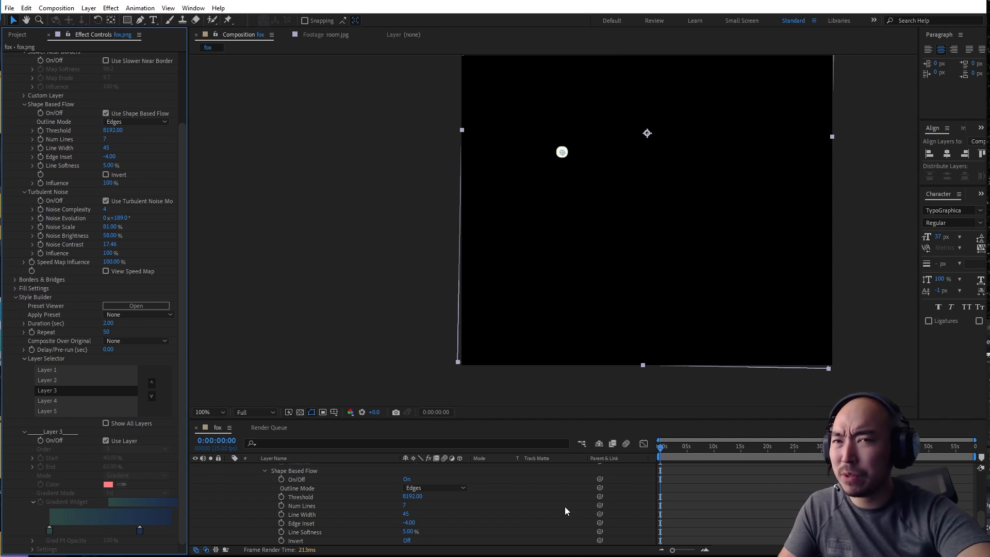
pyautogui.press('space')
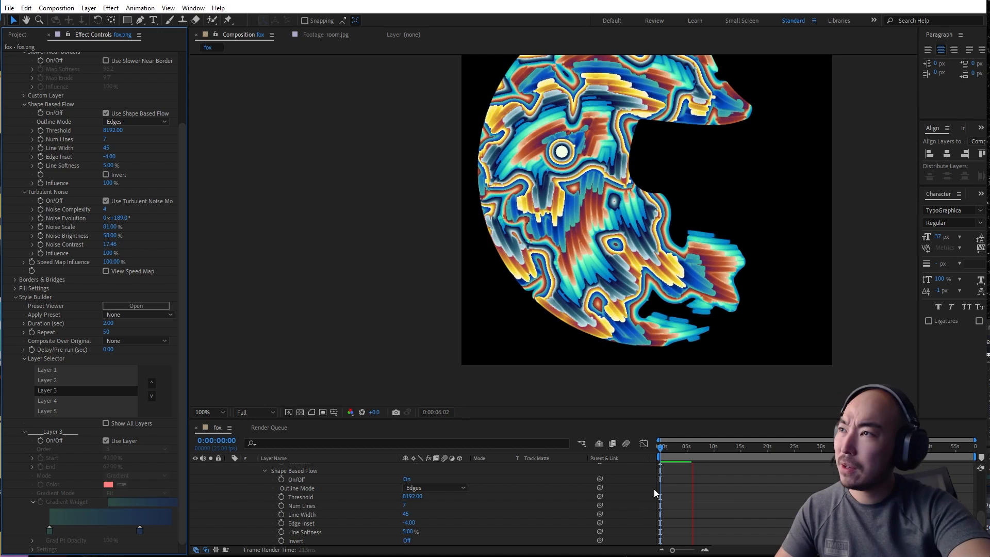
pyautogui.press('space')
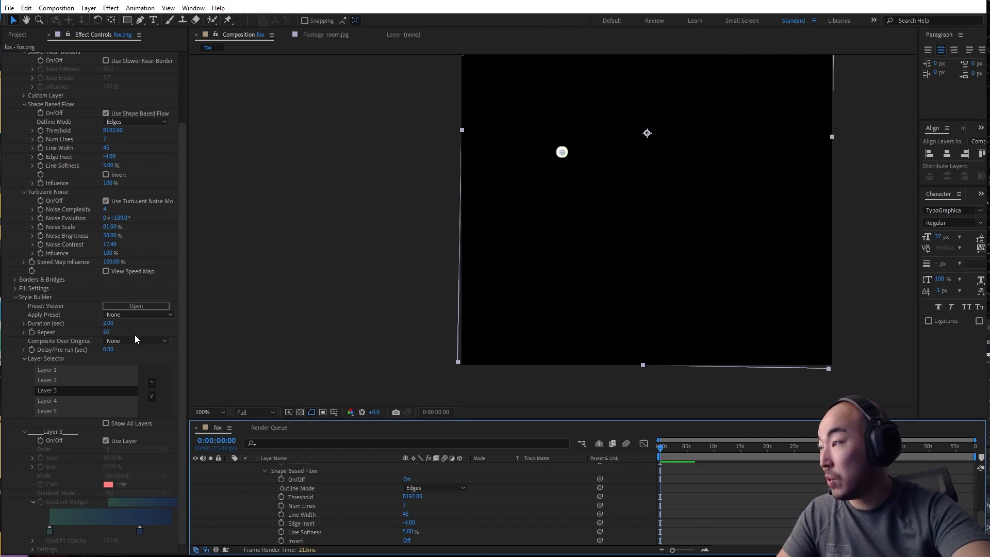
# Set the Style Builder duration to 6 seconds and preview the slower gradient waves.
pyautogui.click(108, 324)
pyautogui.write('6')
pyautogui.press('Return')
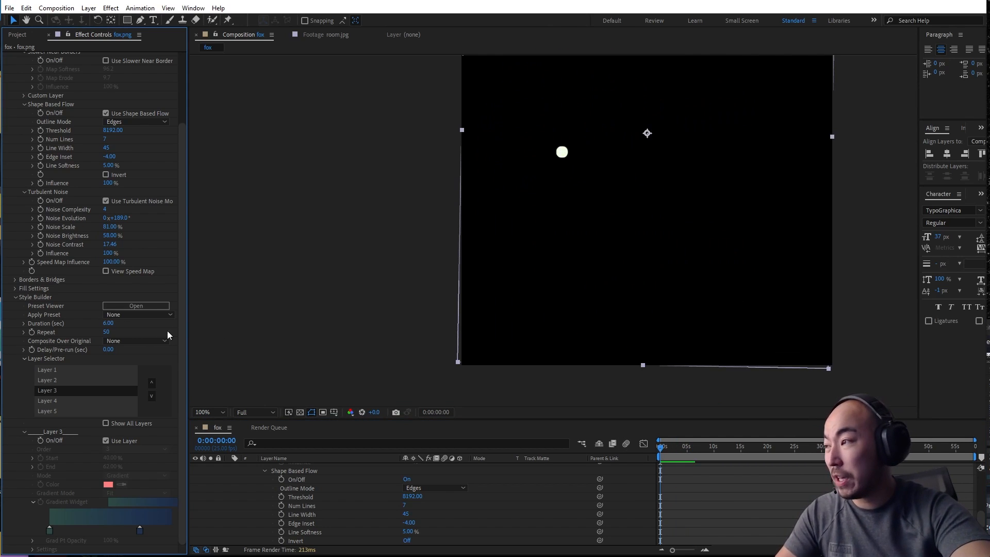
pyautogui.press('space')
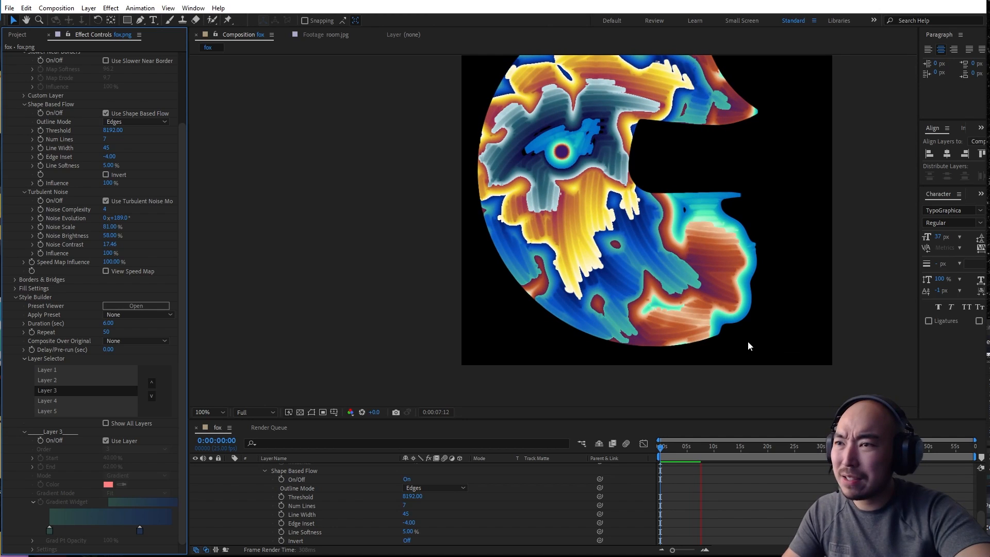
# Stop the preview and collapse AutoFill's Style Builder and Speed Map settings, including Shape Based Flow, Turbulent Noise and Slower Near Borders.
pyautogui.press('space')
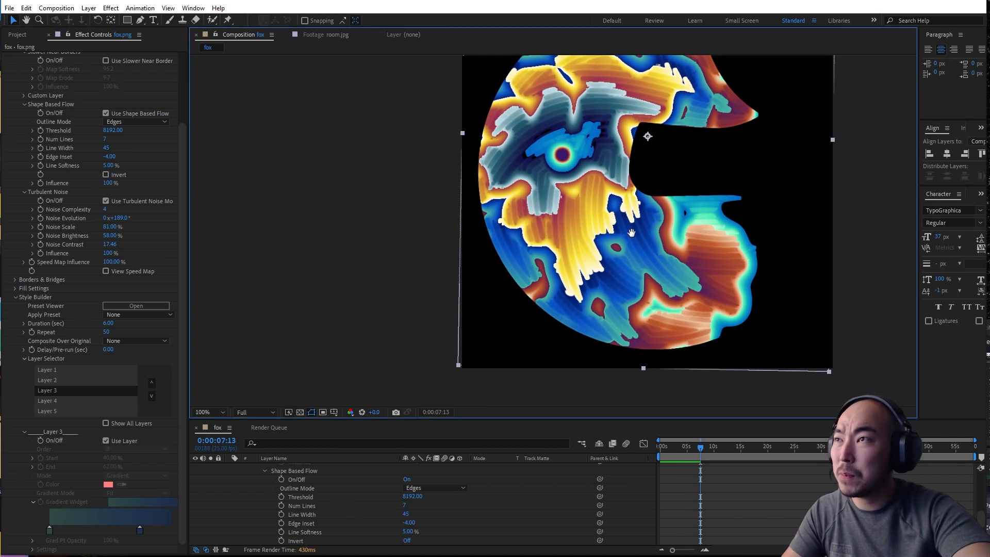
pyautogui.moveTo(623, 220); pyautogui.dragTo(623, 262)
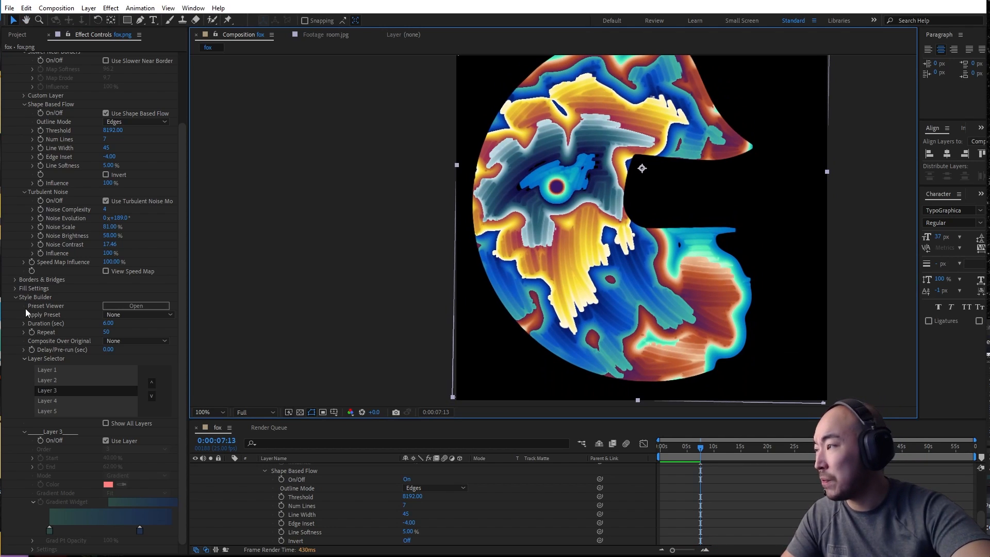
pyautogui.click(16, 297)
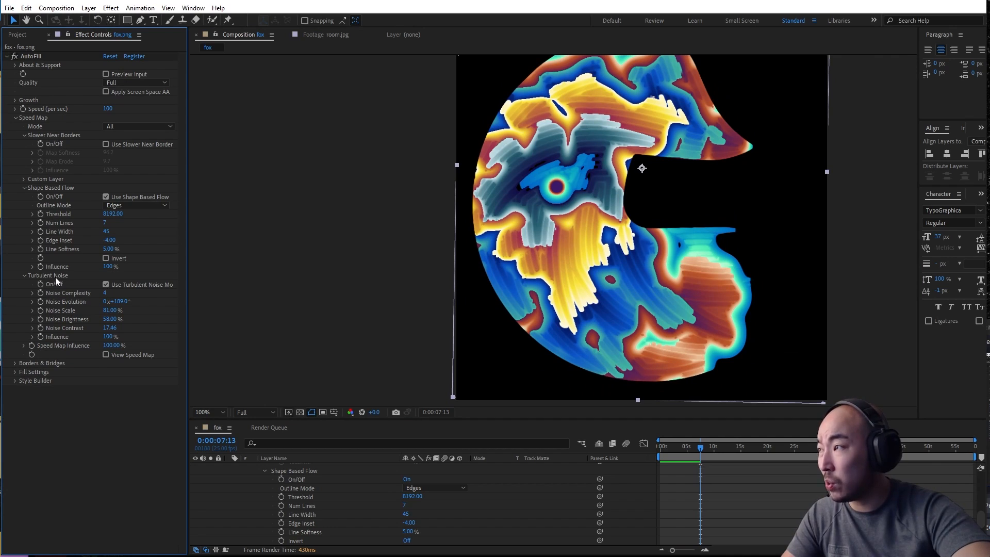
pyautogui.click(24, 187)
pyautogui.click(24, 196)
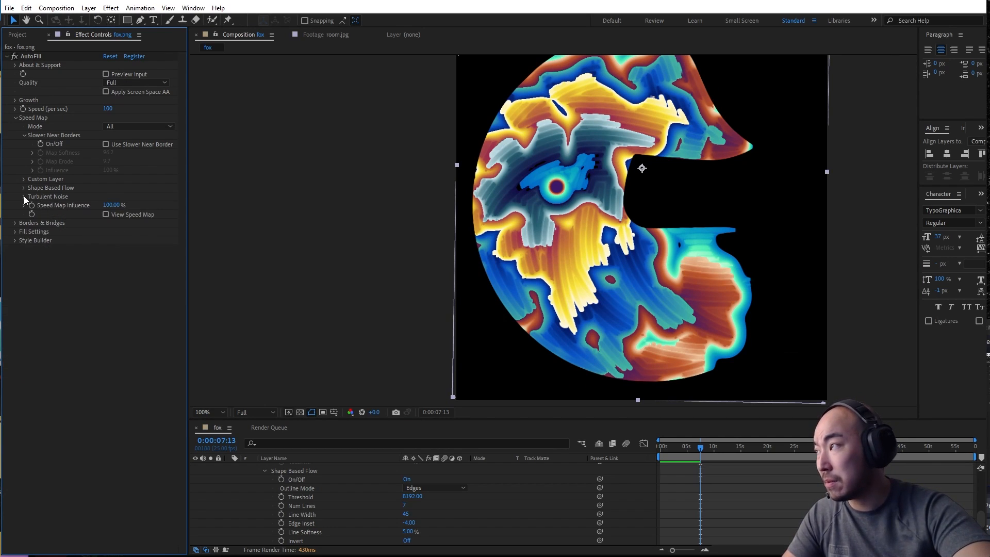
pyautogui.click(25, 135)
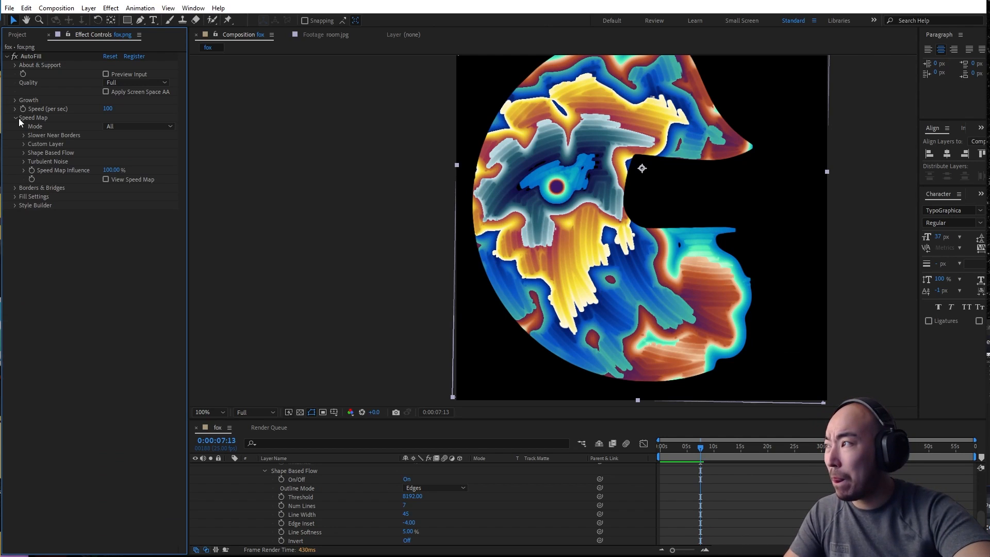
pyautogui.click(16, 117)
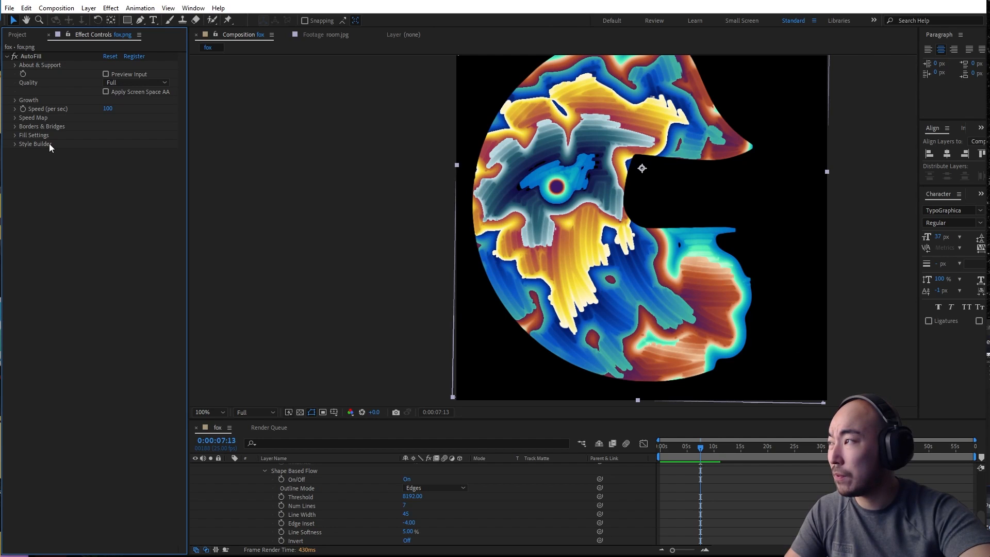
# Examine the Custom Layer and Shape Based Flow options in AutoFill's Speed Map, leaving both groups collapsed.
pyautogui.click(15, 118)
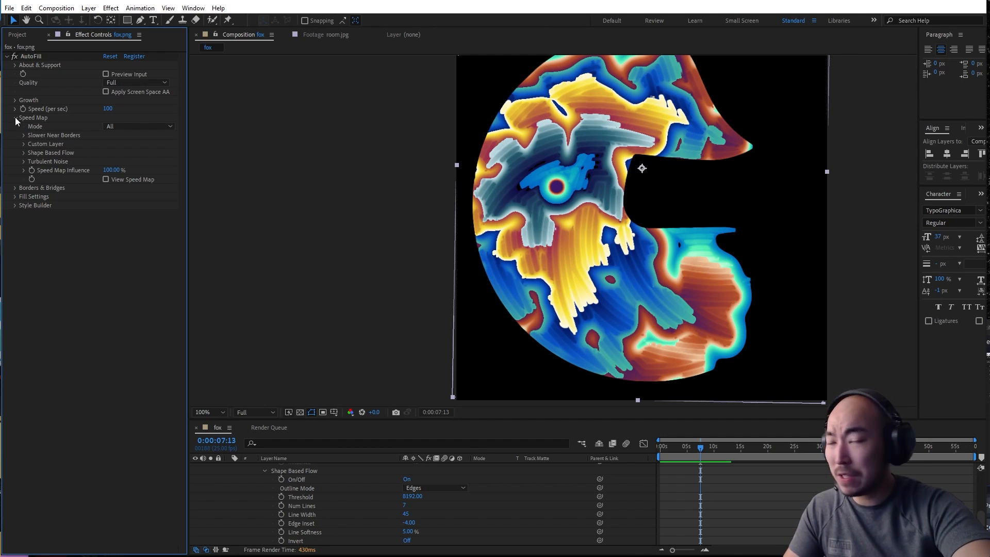
pyautogui.click(23, 144)
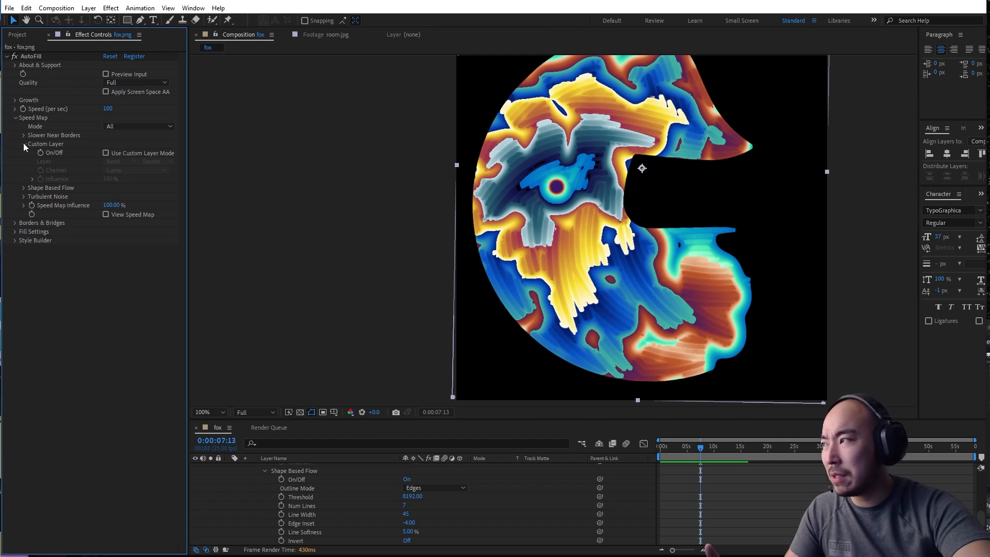
pyautogui.click(24, 144)
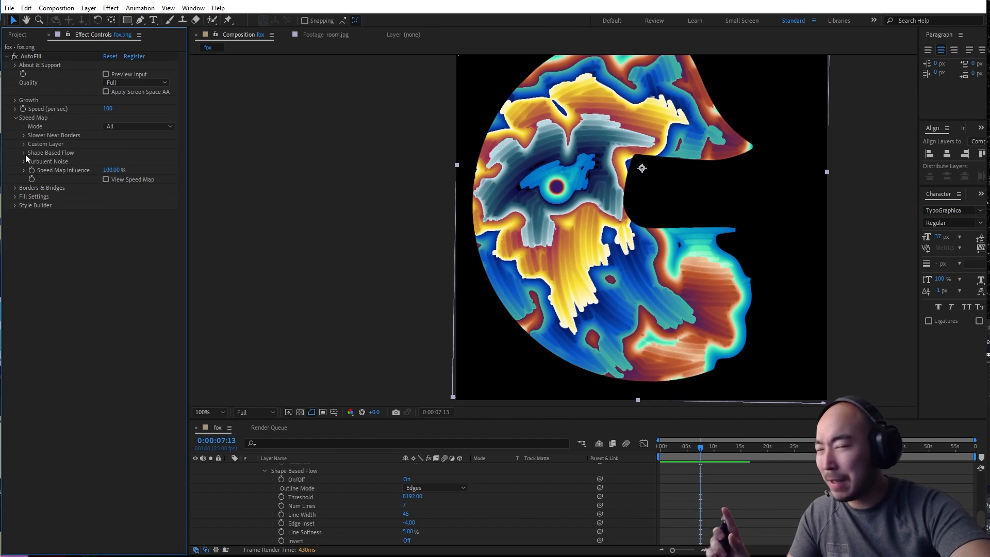
pyautogui.click(23, 144)
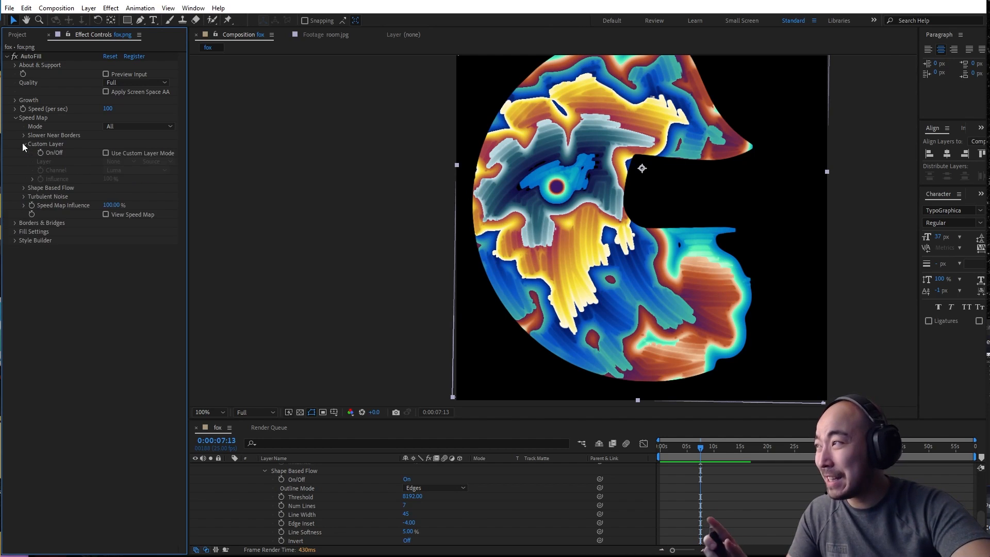
pyautogui.click(23, 144)
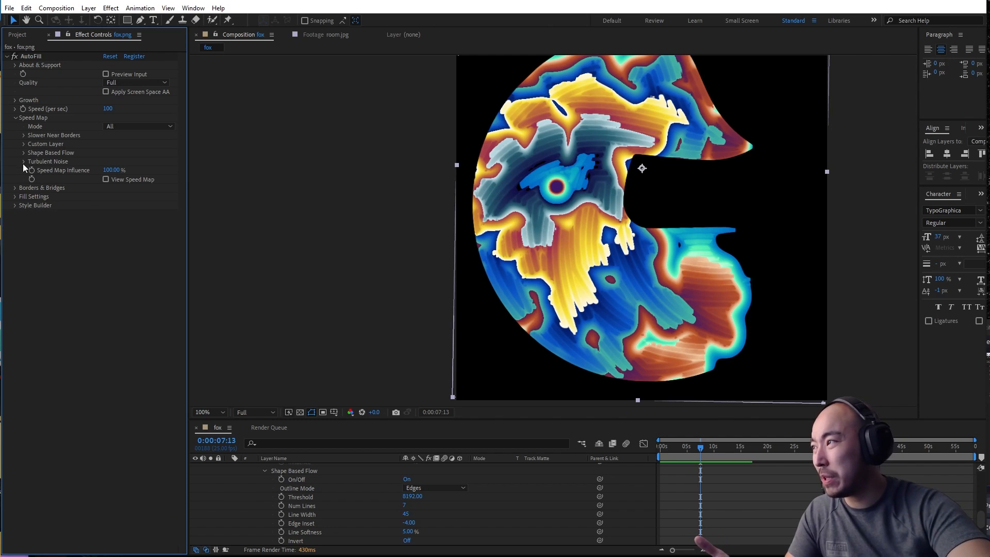
pyautogui.click(23, 154)
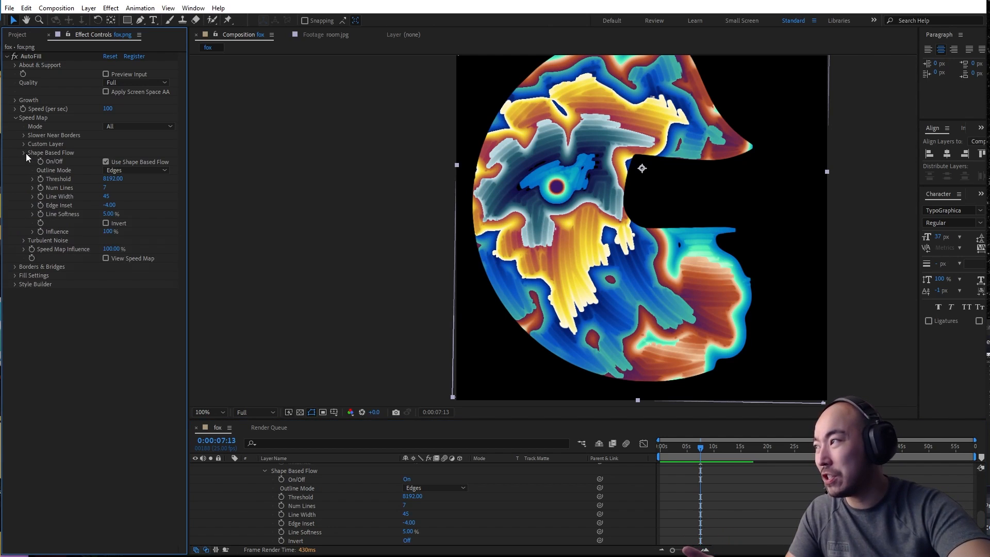
pyautogui.click(24, 154)
pyautogui.click(23, 144)
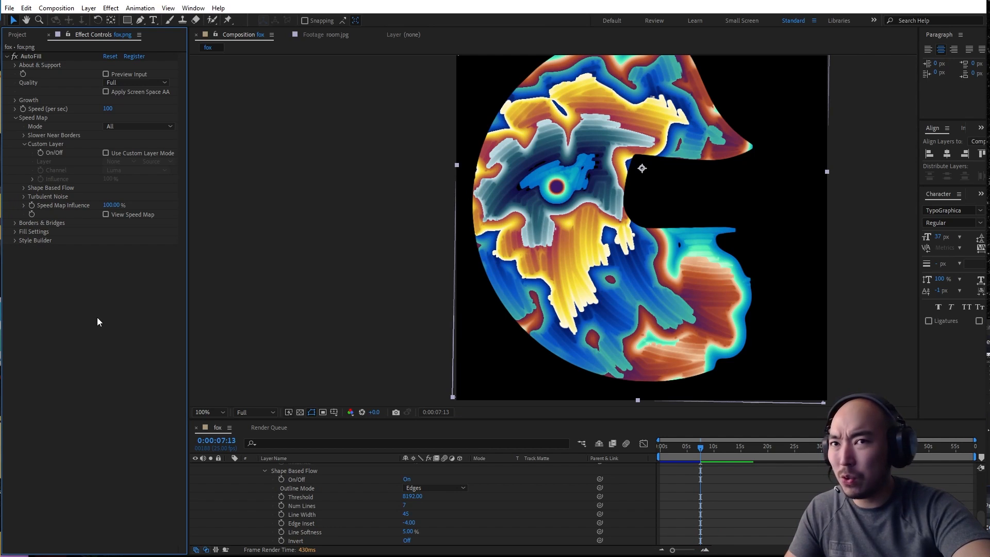
pyautogui.click(23, 144)
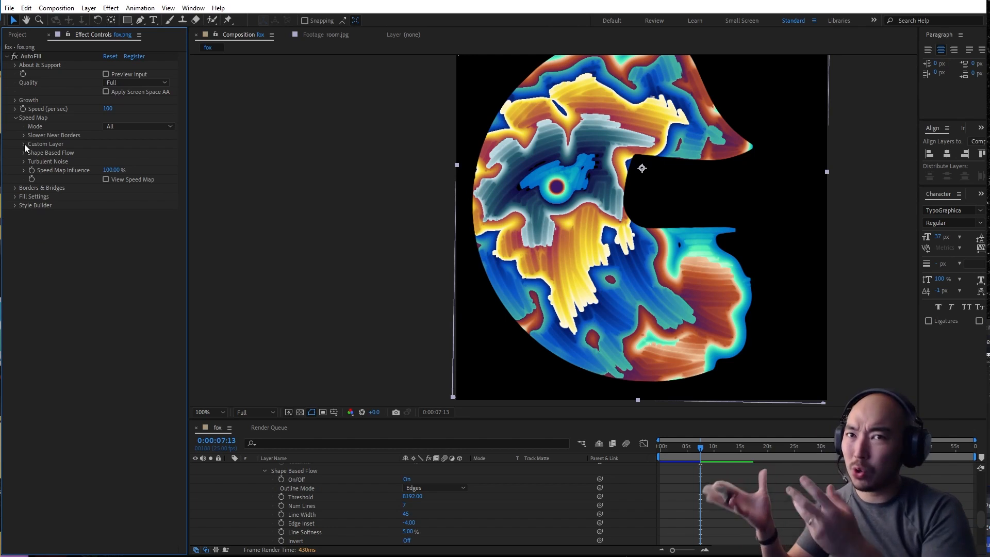